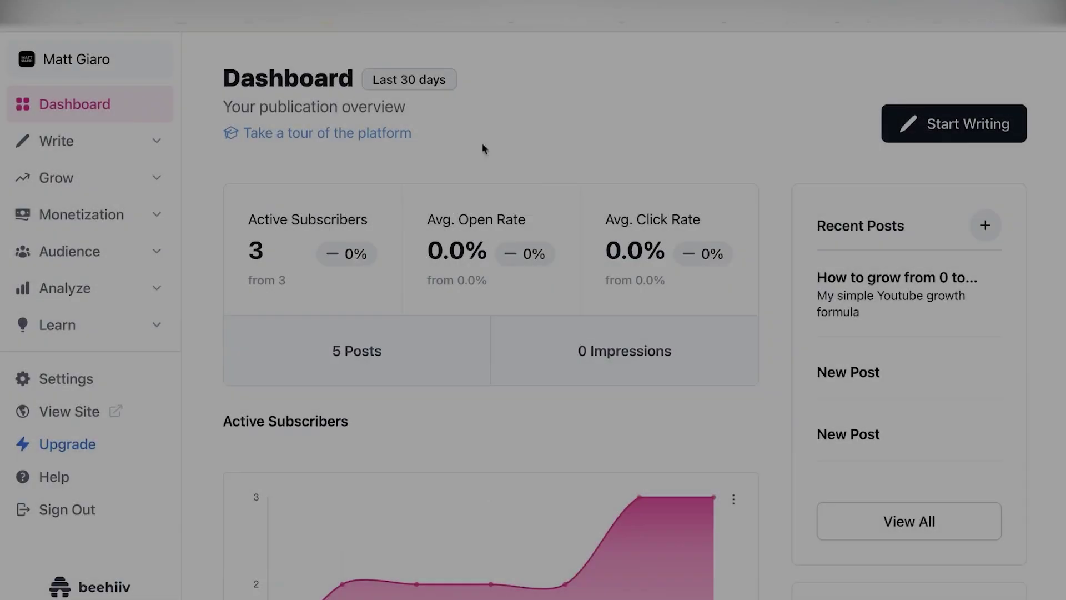
- Go to the Posts list under the Write section and start a new post
left_click(150, 140)
left_click(71, 179)
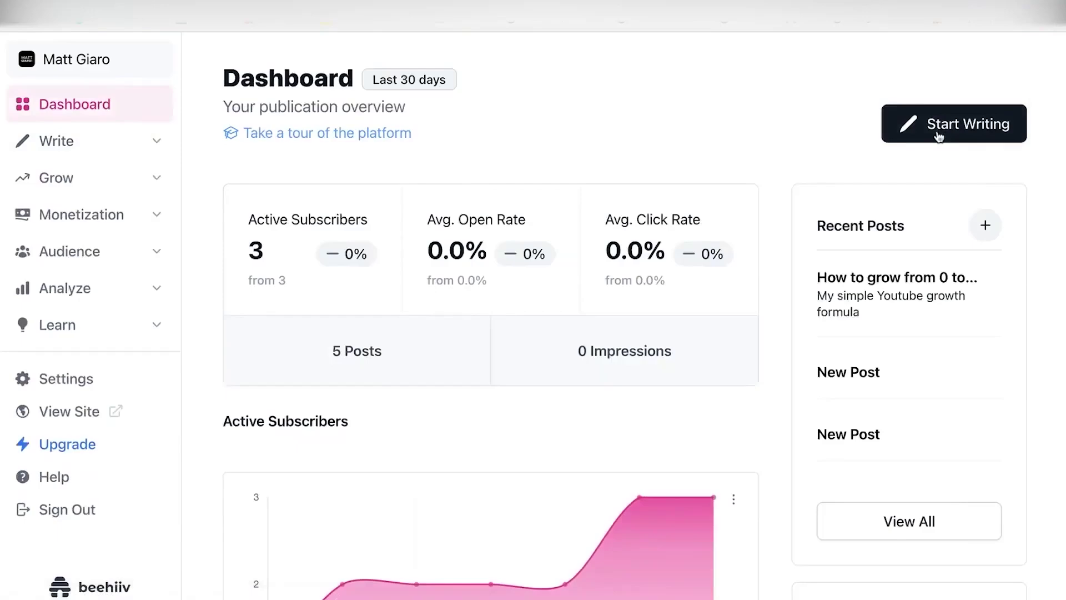
left_click(938, 124)
- Paste lorem ipsum text and split its first two sentences into their own paragraph, adding a '/' line
key("ctrl+v")
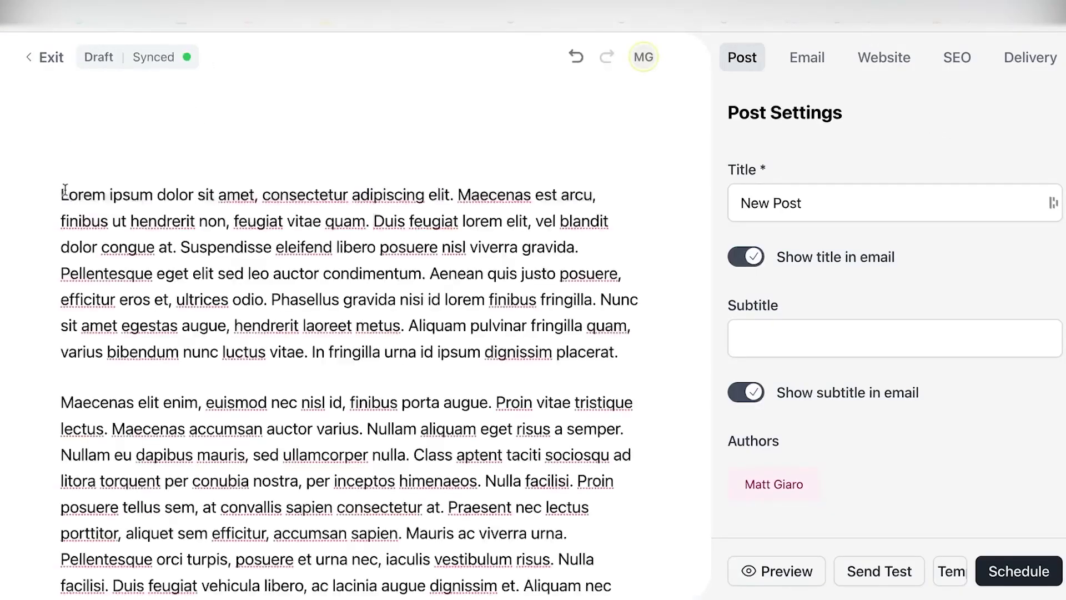
left_click_drag(61, 194, 346, 212)
left_click(23, 160)
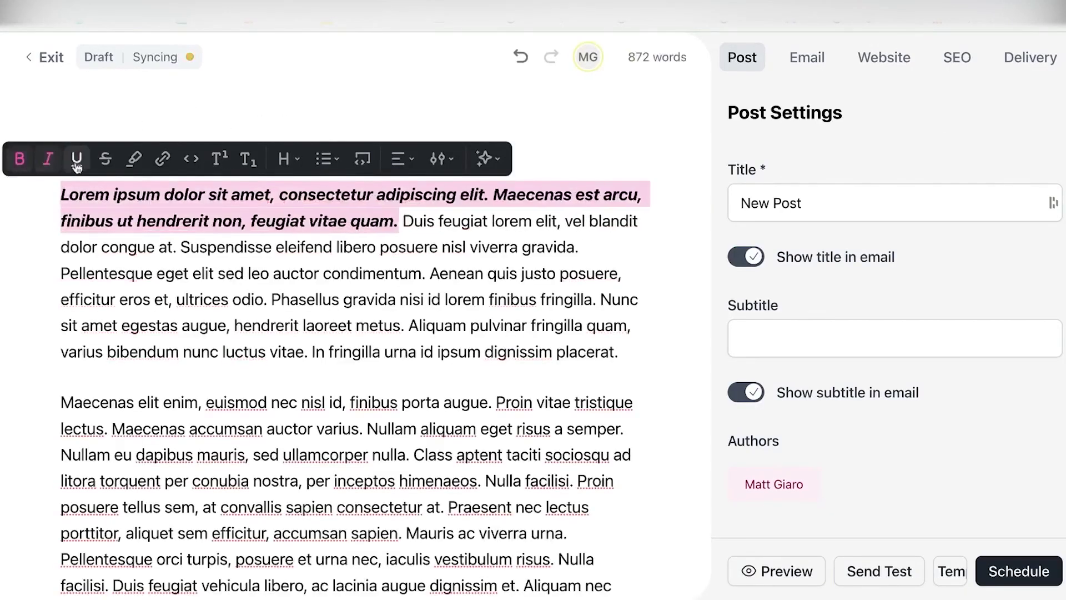
left_click(20, 159)
key("Right")
key("Return")
key("Return")
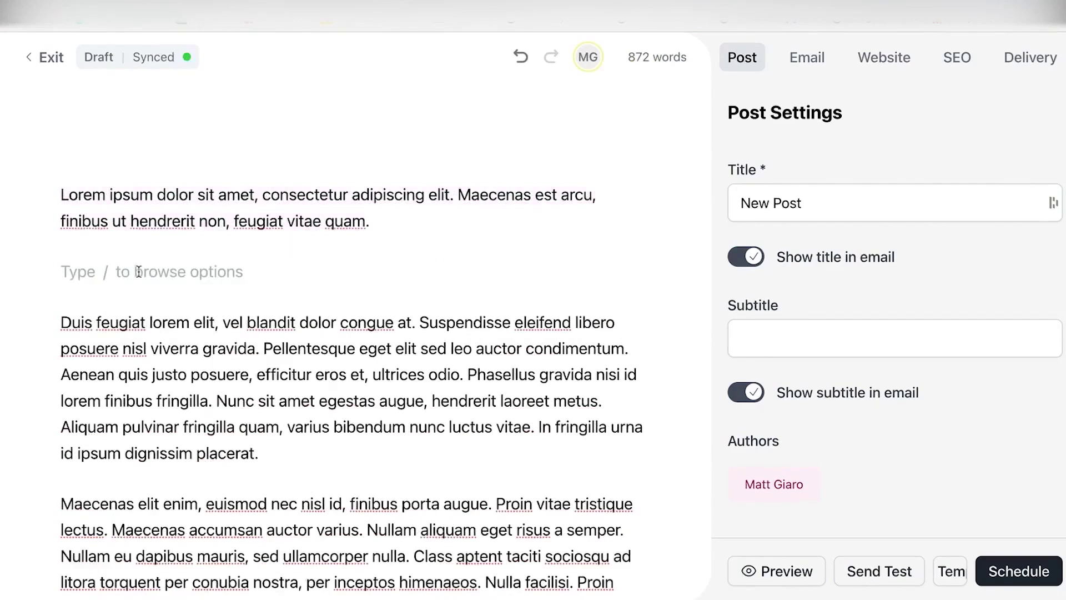
type("/")
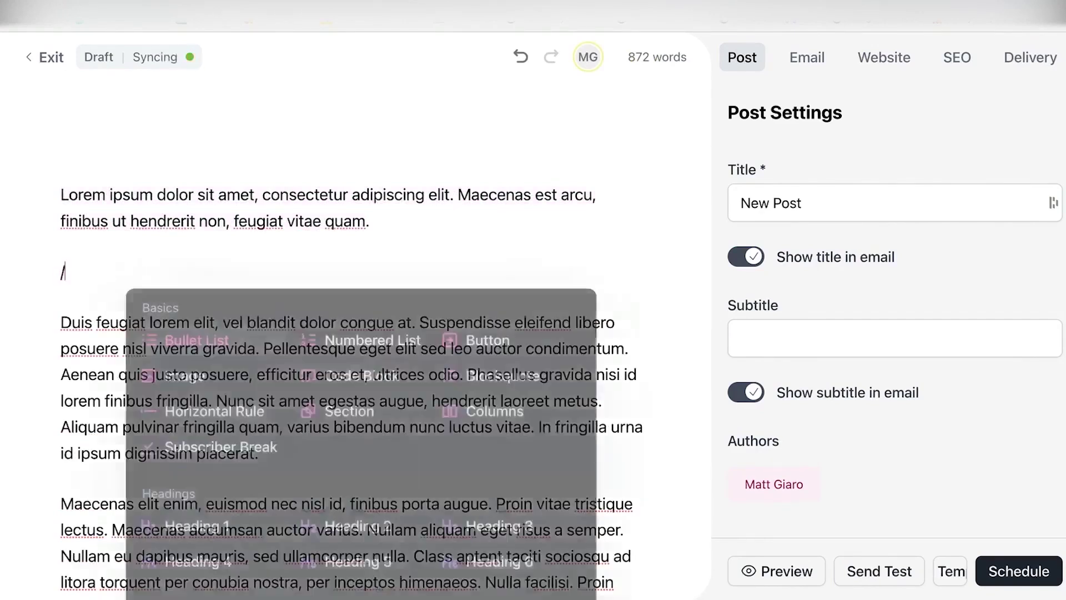
scroll(368, 450, "down", 6)
scroll(398, 448, "up", 6)
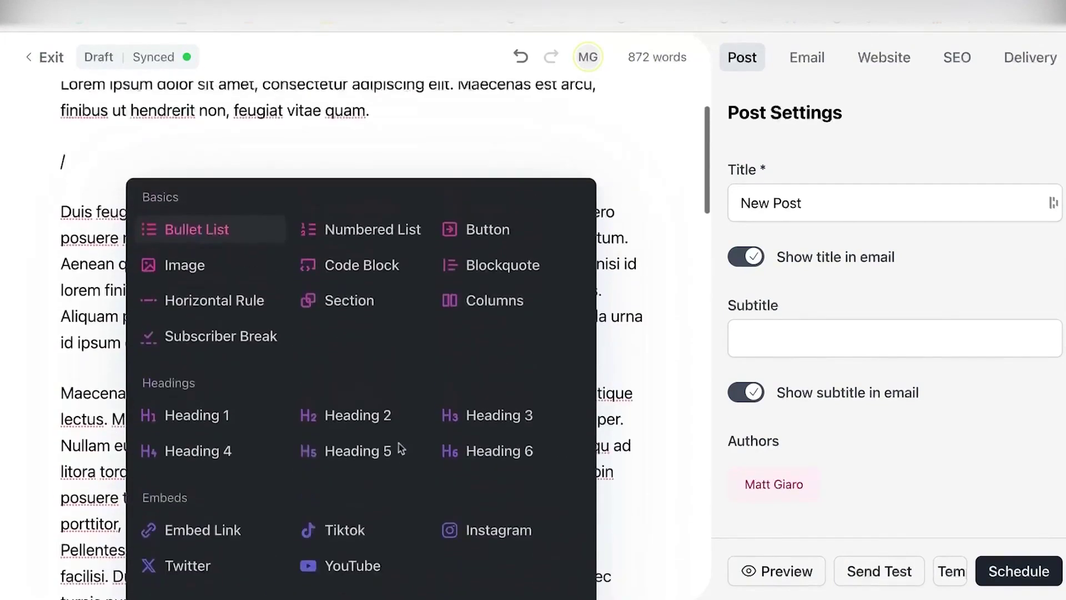
- Title the post 'How to grow from 0 to 1,000 subscribers on Youtube in 30 days', subtitled 'My simple growth formula'
left_click(128, 122)
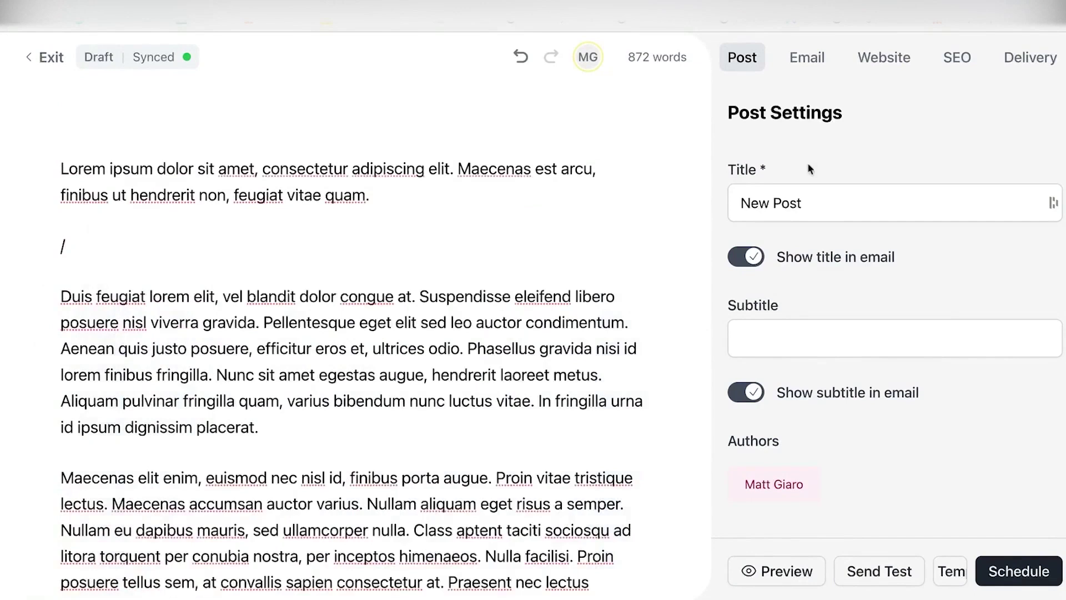
left_click_drag(826, 207, 727, 200)
type("H")
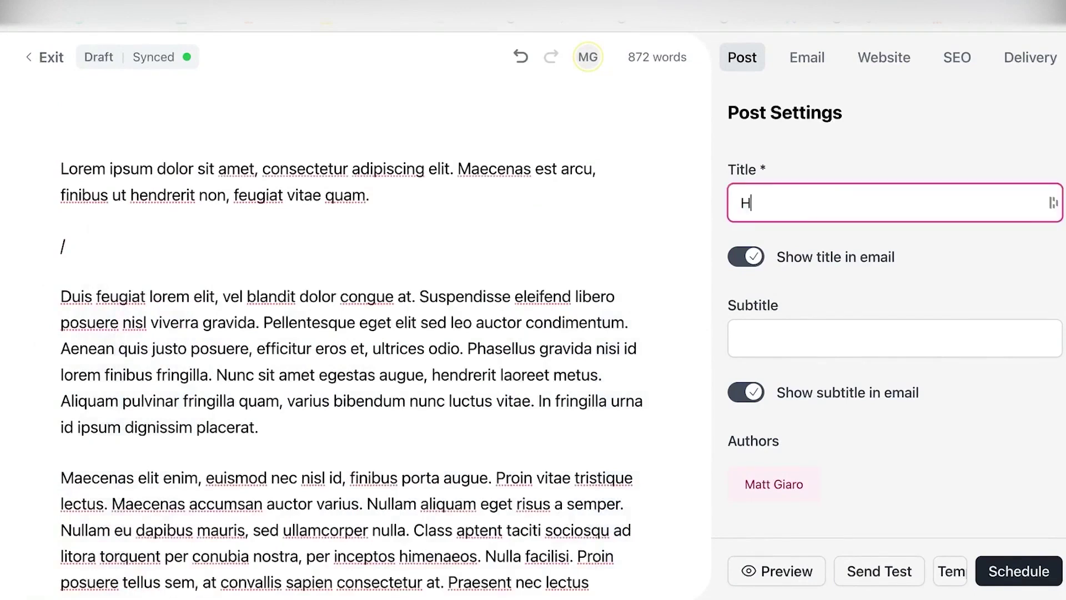
type("ow to grow from 0 to 1,000 subscribers on Youtube in 30 days")
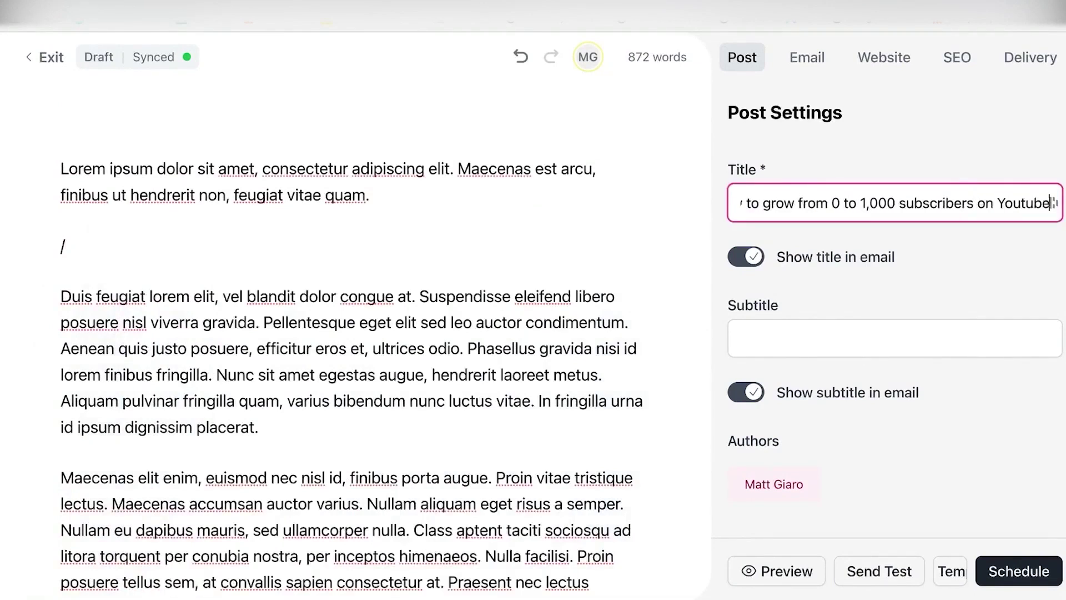
left_click(794, 323)
type("My simple growth formula")
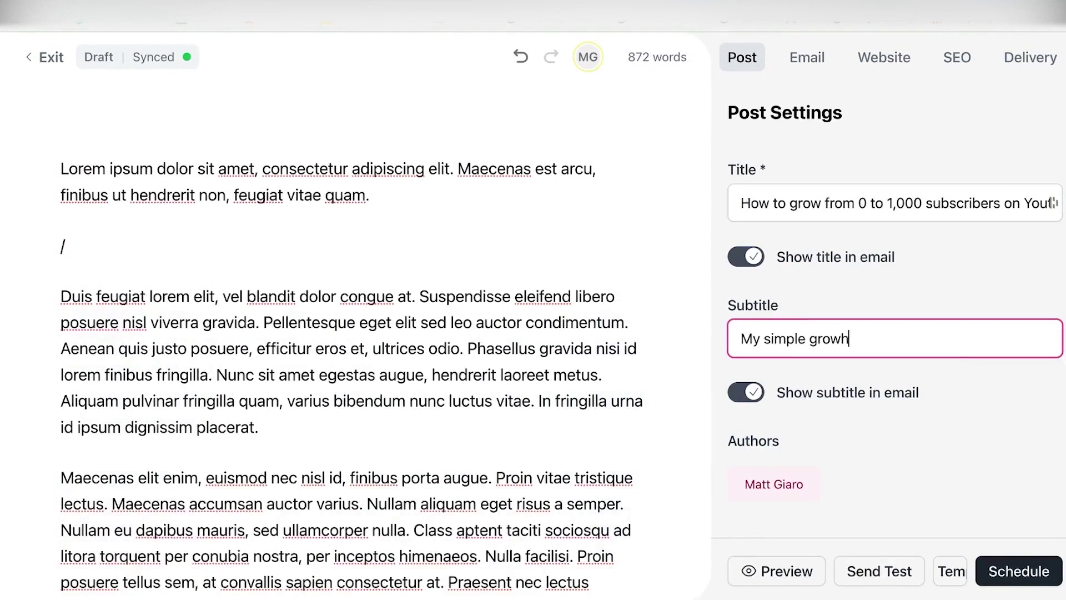
left_click(744, 65)
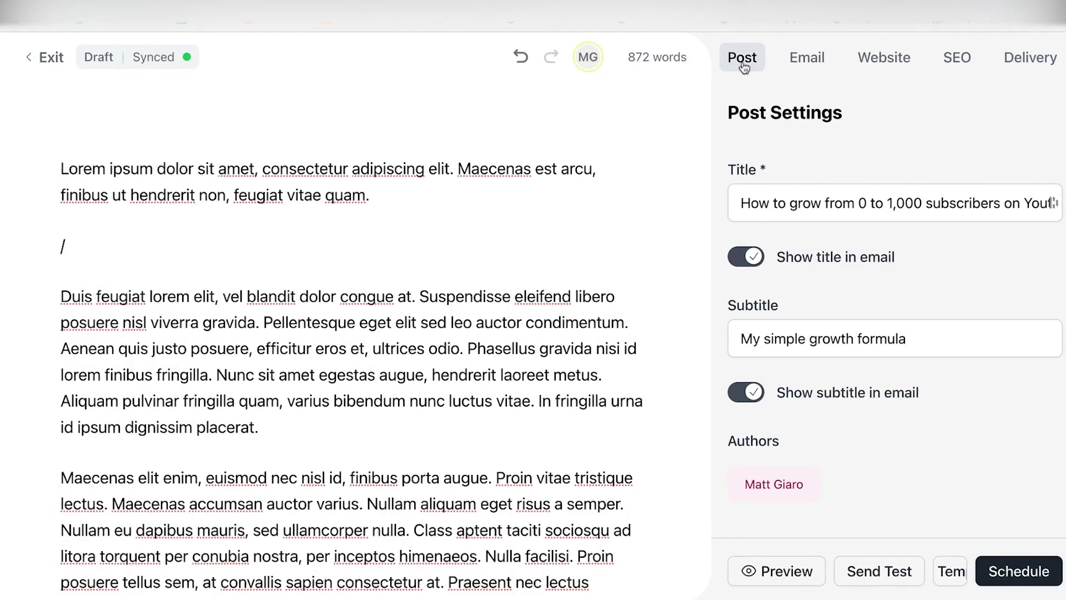
- Review the post's Email, Website and SEO settings without changing them
left_click(807, 61)
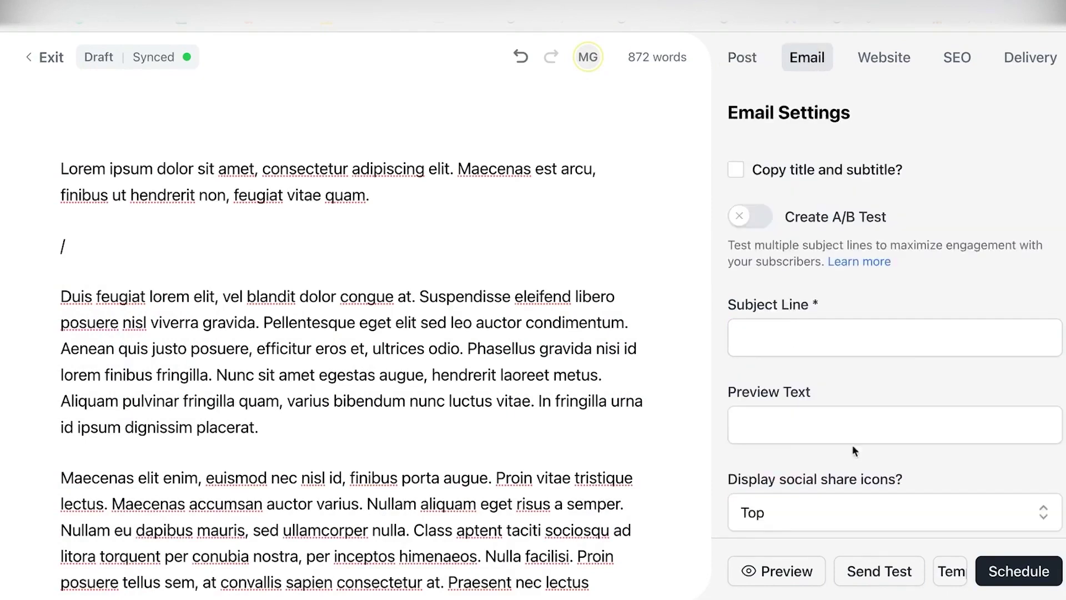
scroll(855, 348, "down", 3)
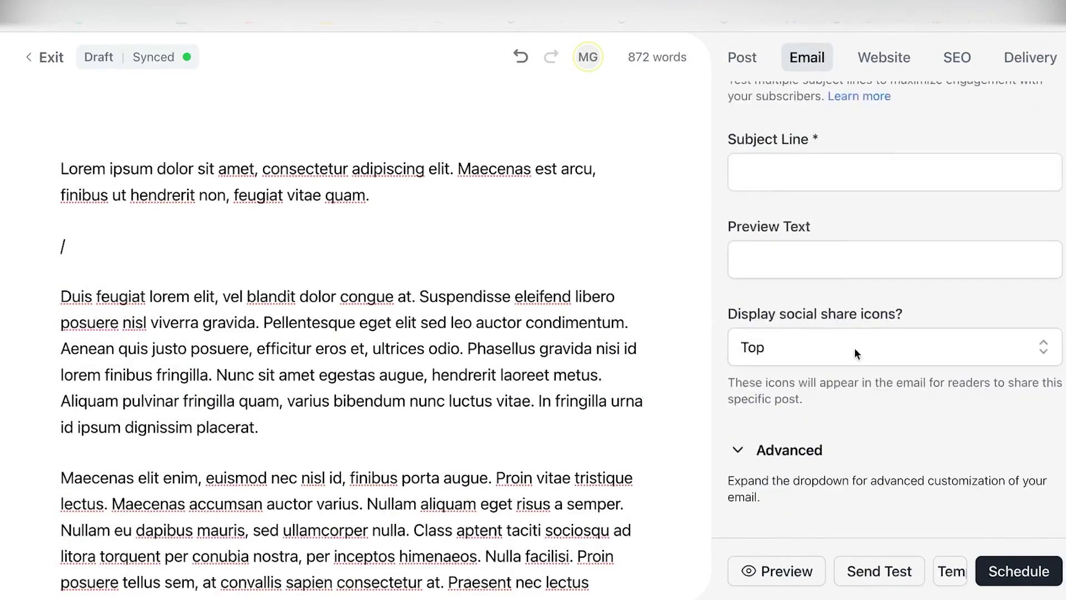
scroll(855, 348, "up", 3)
left_click(744, 55)
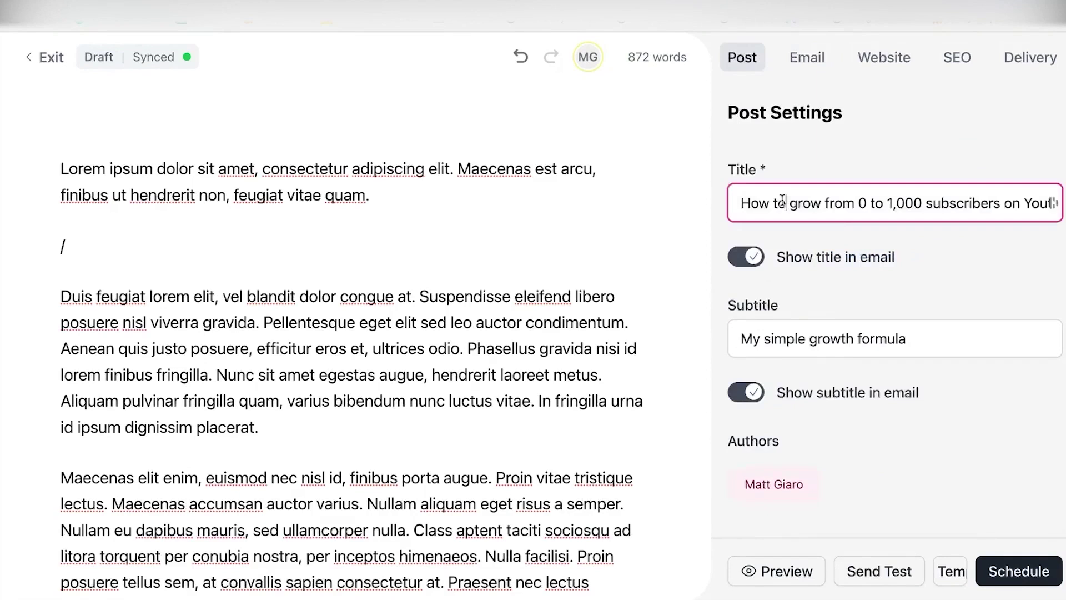
double_click(775, 340)
left_click(808, 55)
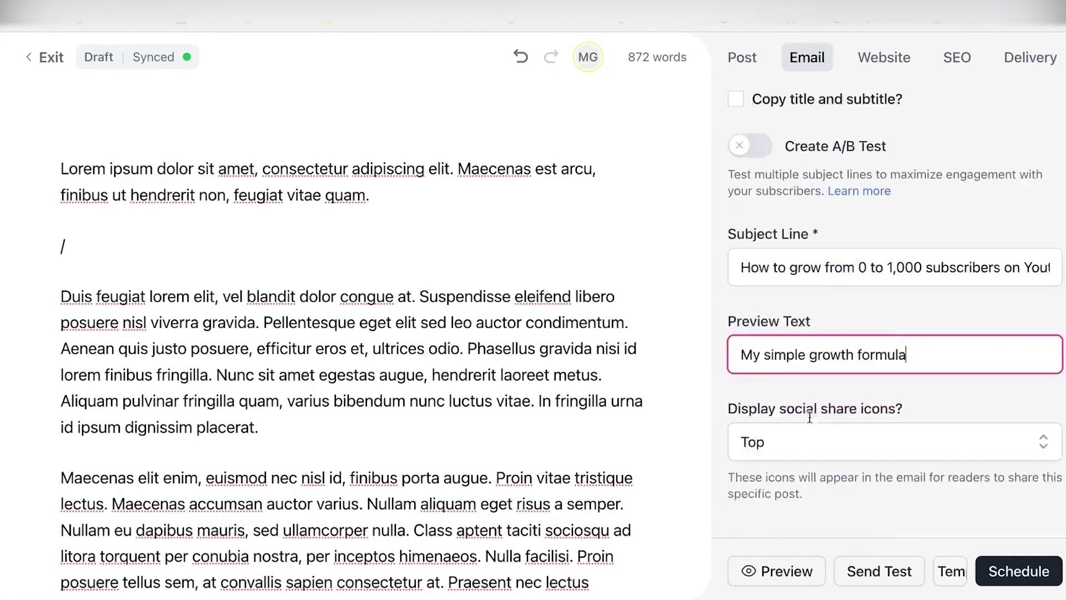
scroll(779, 213, "down", 3)
scroll(778, 207, "up", 3)
left_click(884, 57)
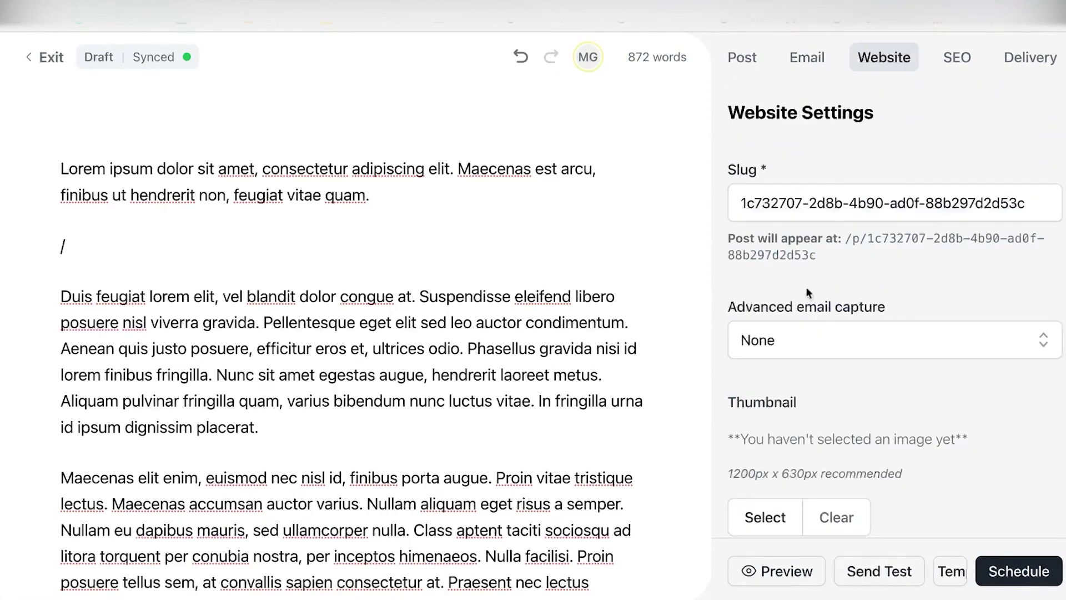
scroll(840, 253, "down", 4)
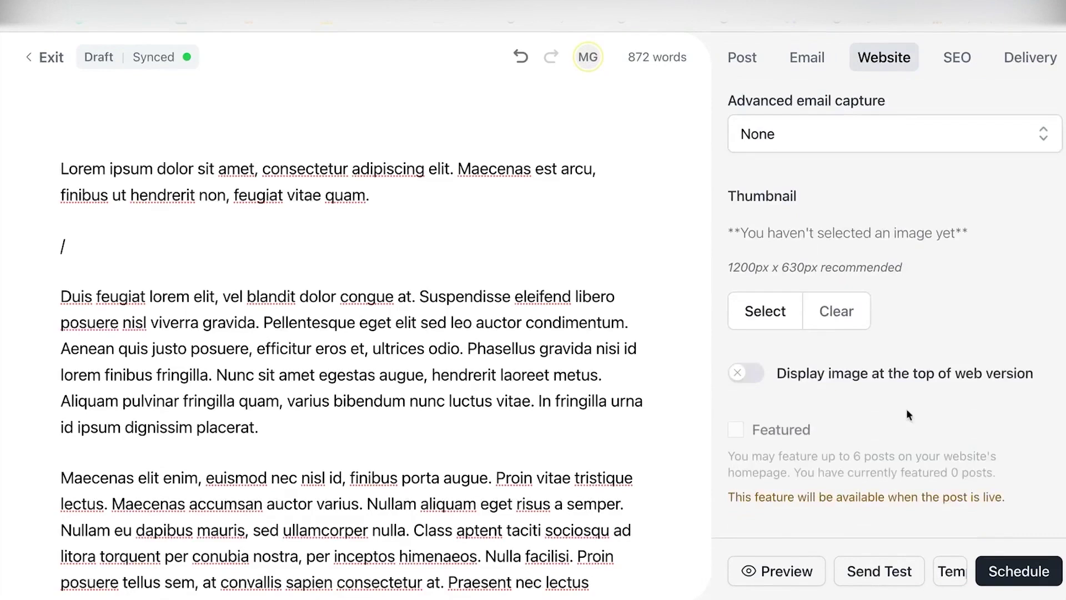
left_click(947, 61)
left_click(742, 58)
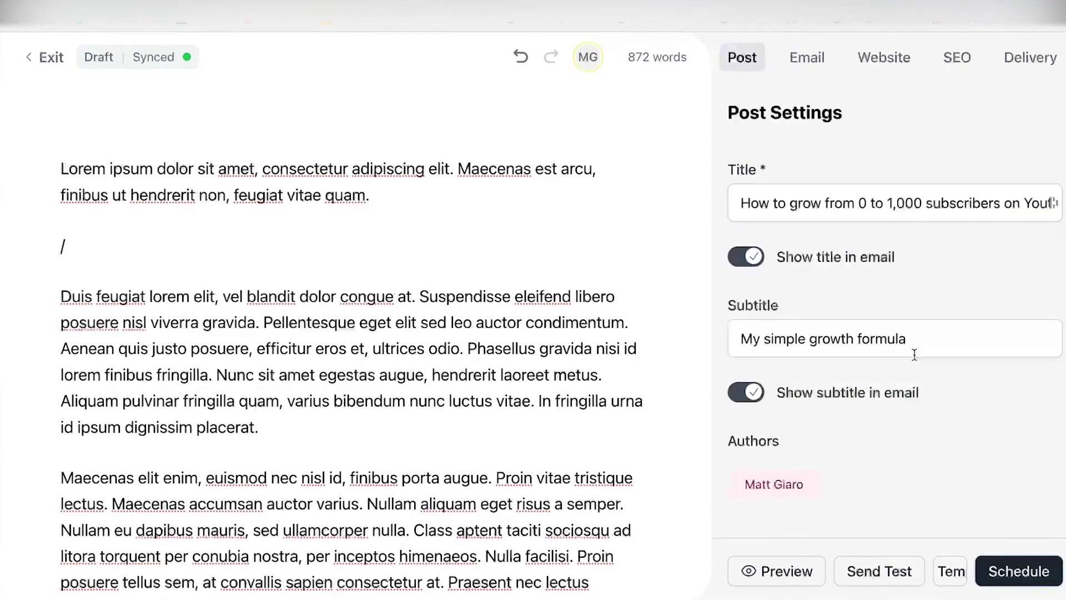
- Schedule the post for 10/18/2023 at 02:53 PM and review it
left_click(1007, 585)
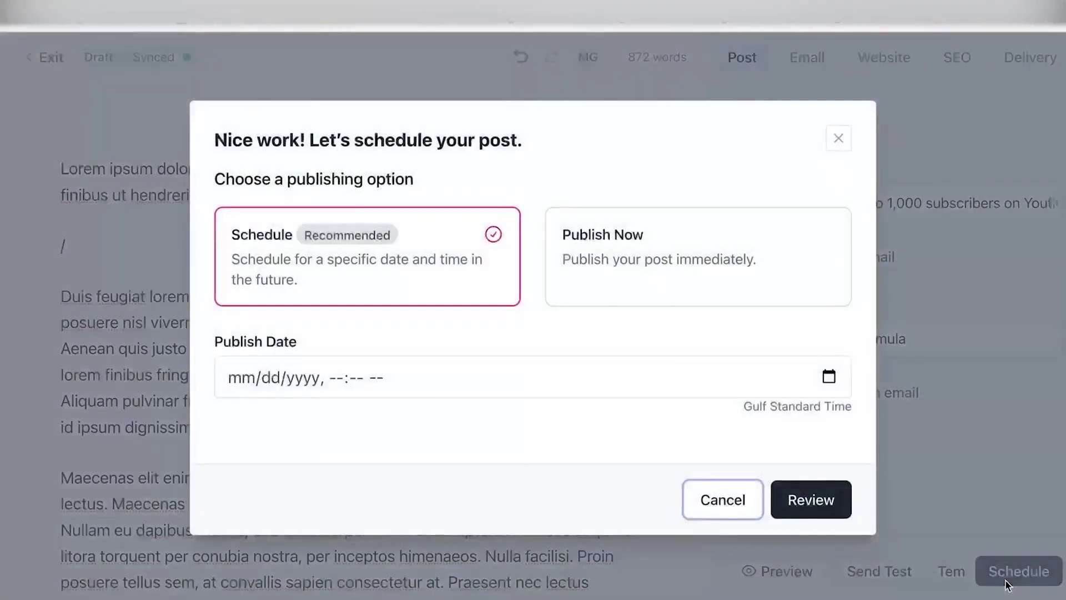
left_click(828, 375)
left_click(303, 243)
left_click(417, 241)
left_click(509, 180)
left_click(758, 430)
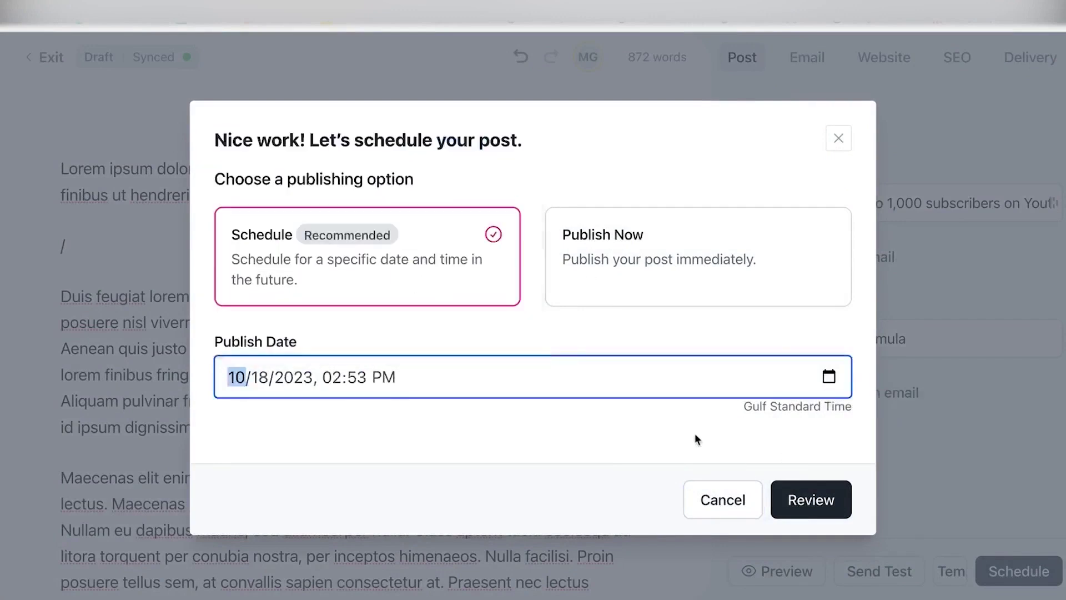
left_click(805, 502)
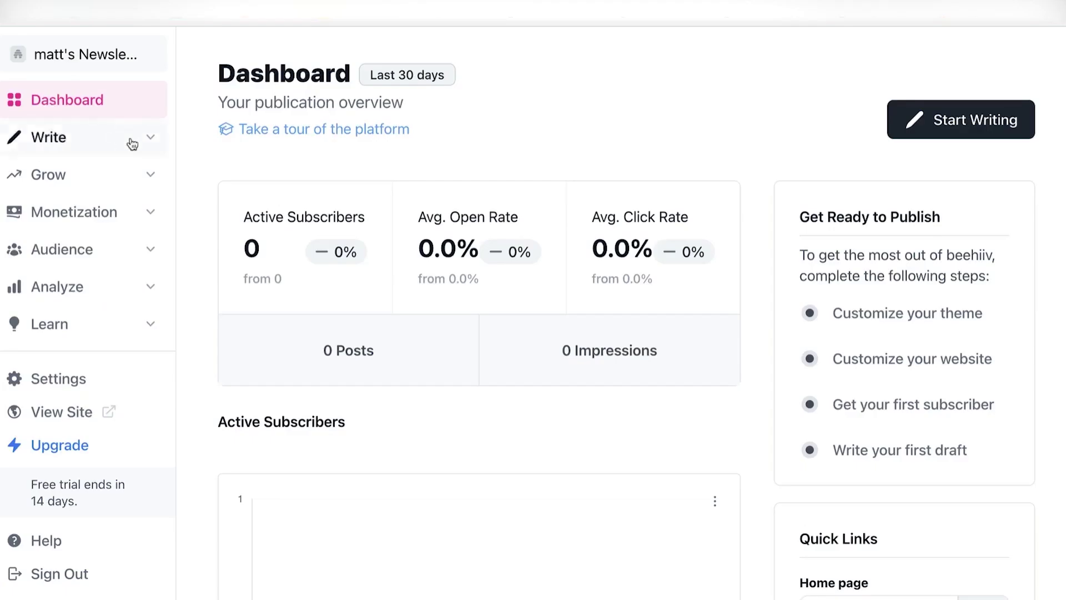
- Create a new automation from Write > Automations and add a trigger step set to Signed Up
left_click(148, 140)
left_click(72, 228)
left_click(936, 109)
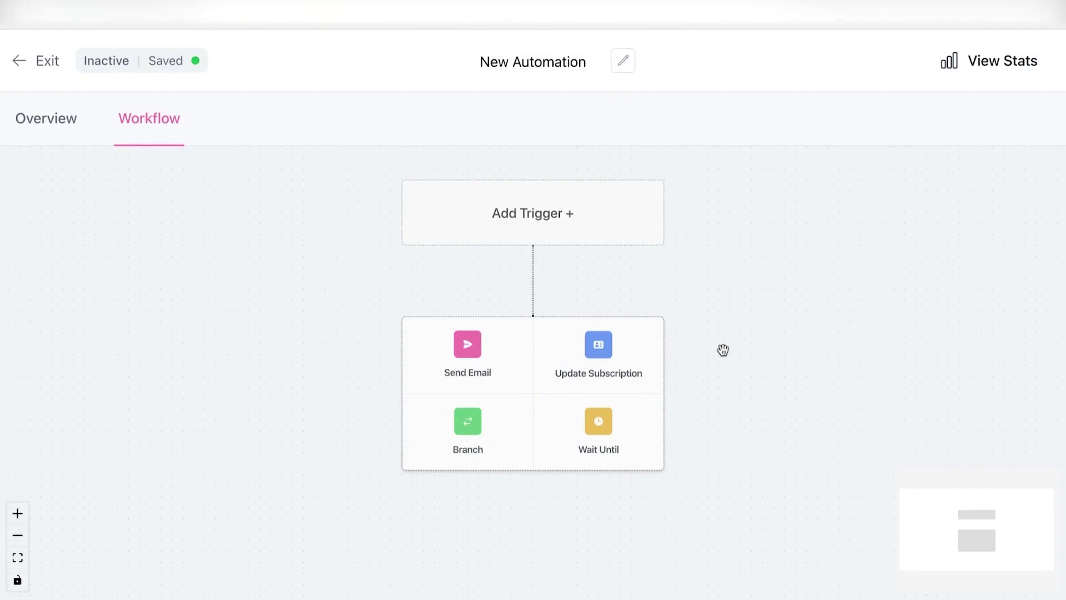
left_click_drag(722, 350, 723, 390)
left_click(538, 262)
left_click(382, 263)
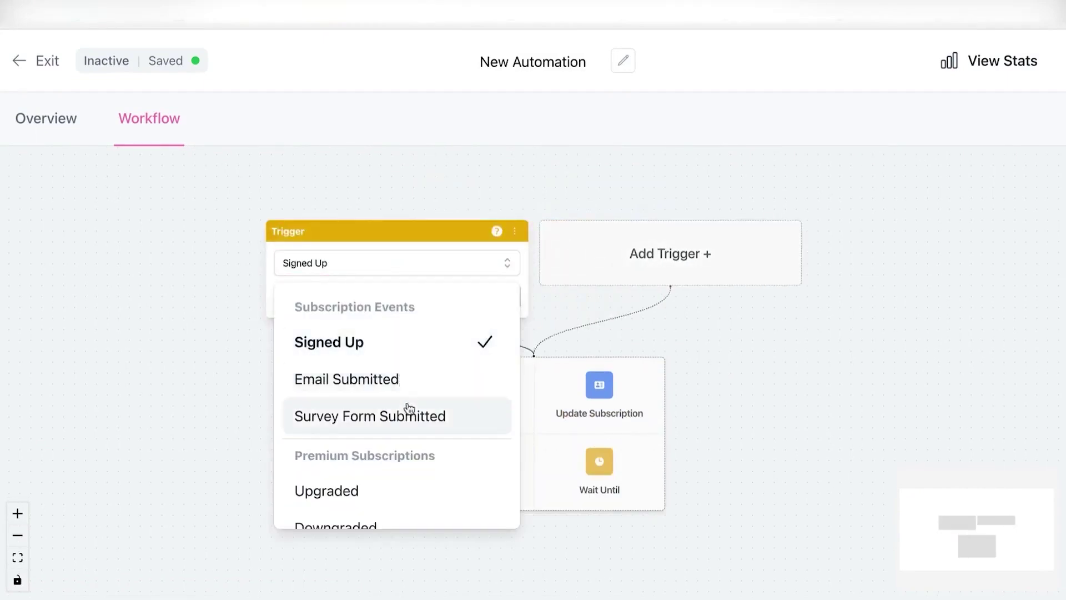
scroll(397, 400, "down", 3)
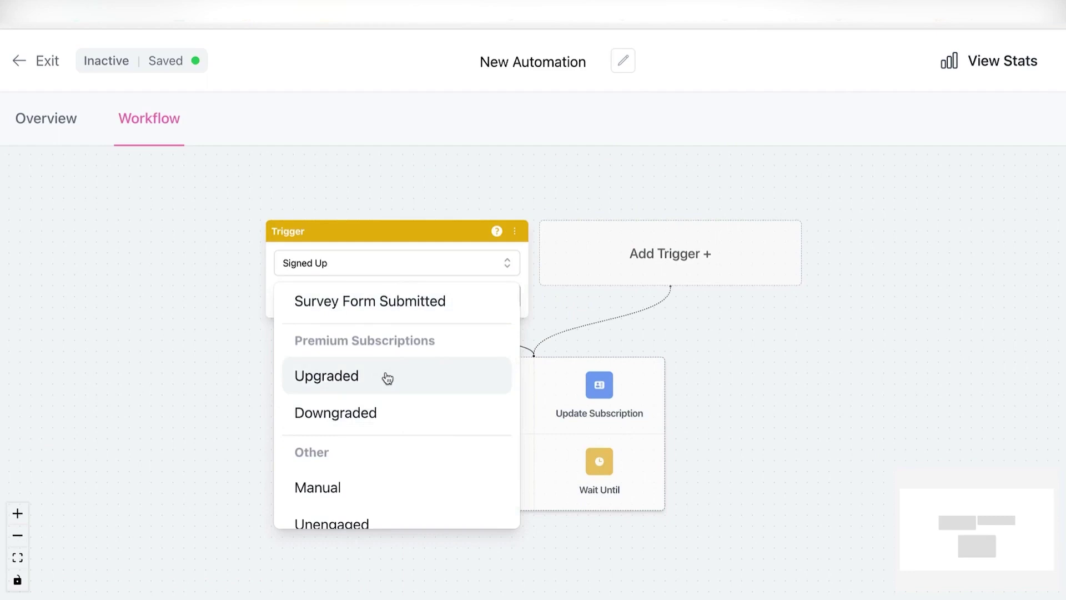
scroll(383, 433, "down", 1)
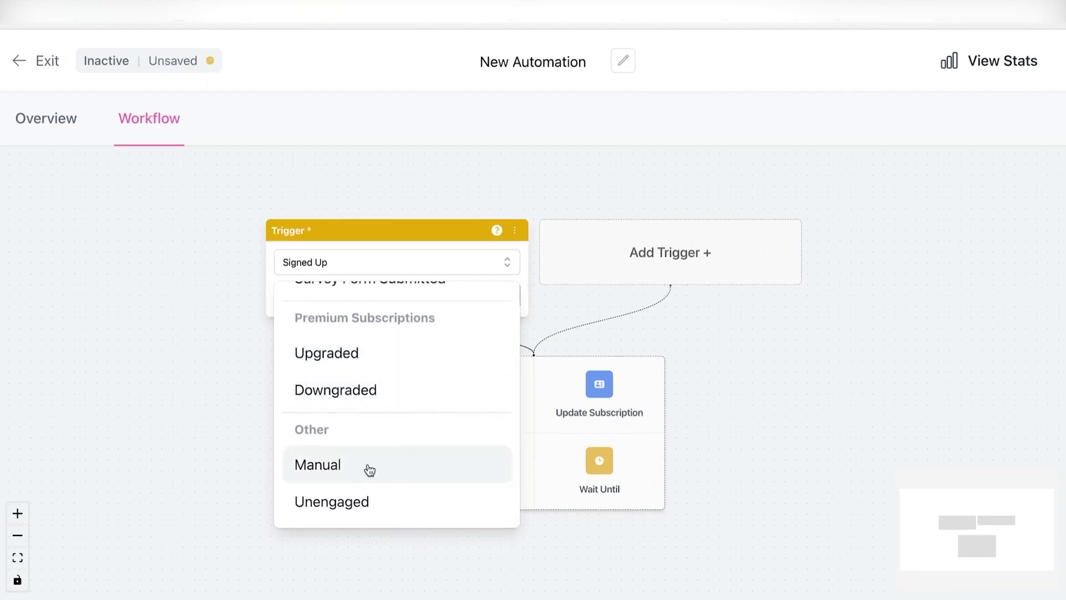
- Set the trigger event to Manual and make its conditions match any
left_click(369, 470)
left_click(427, 297)
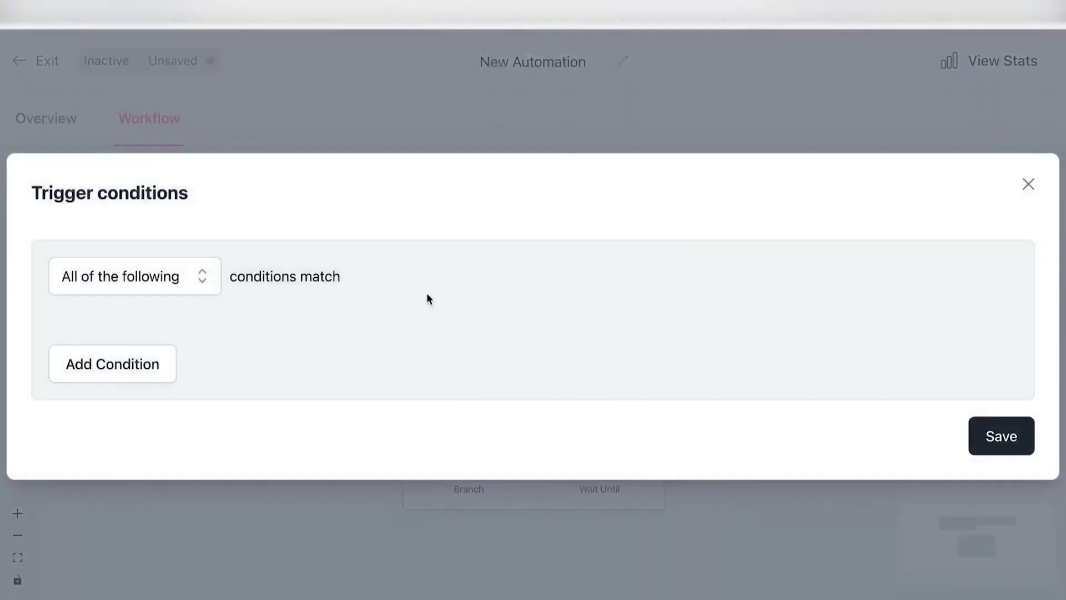
left_click(145, 277)
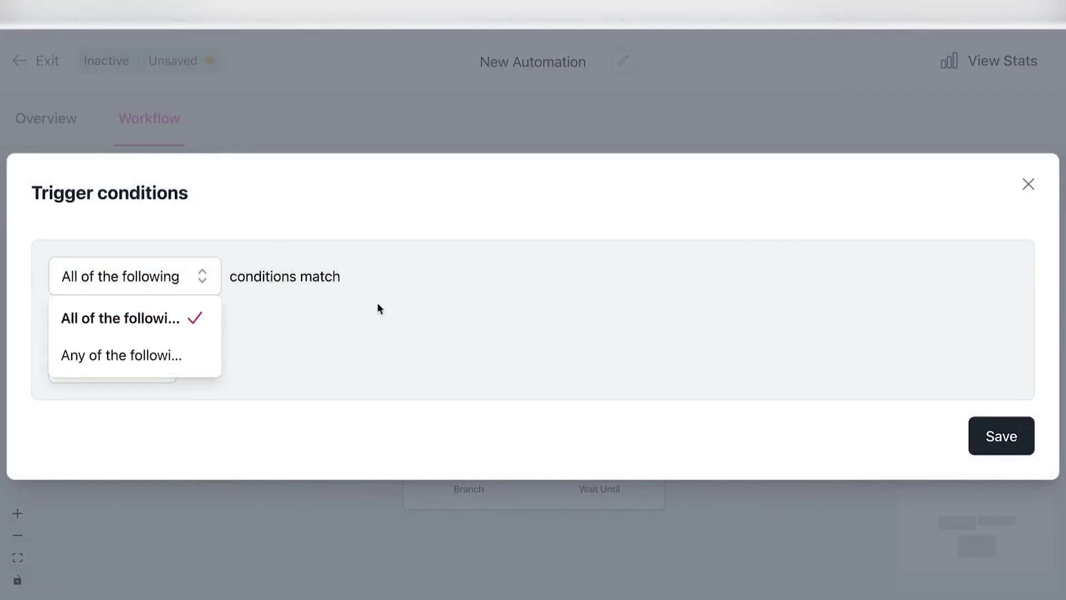
left_click(349, 261)
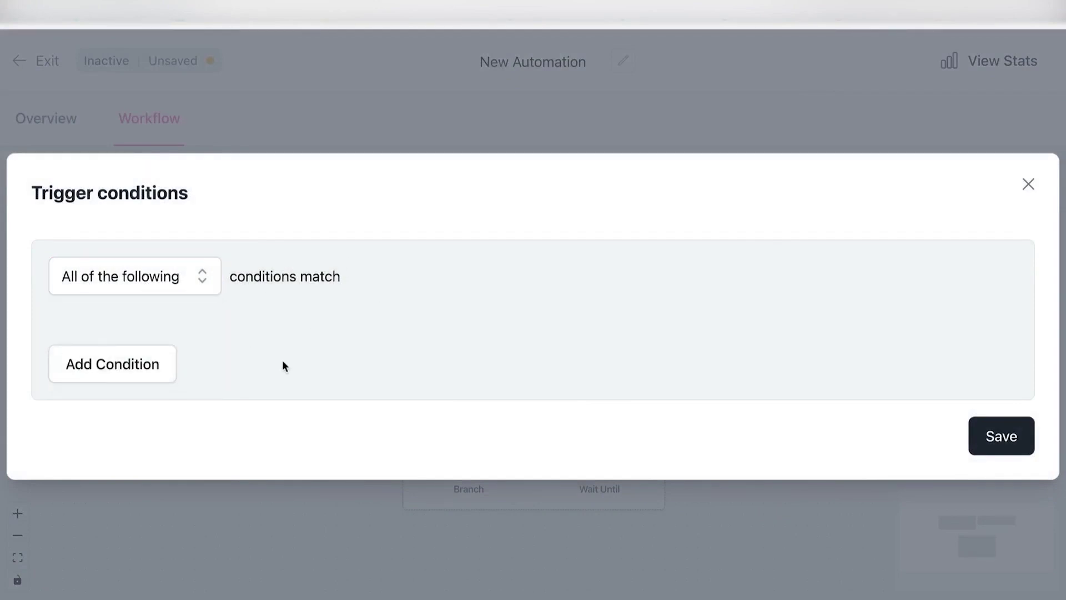
left_click(194, 281)
left_click(194, 360)
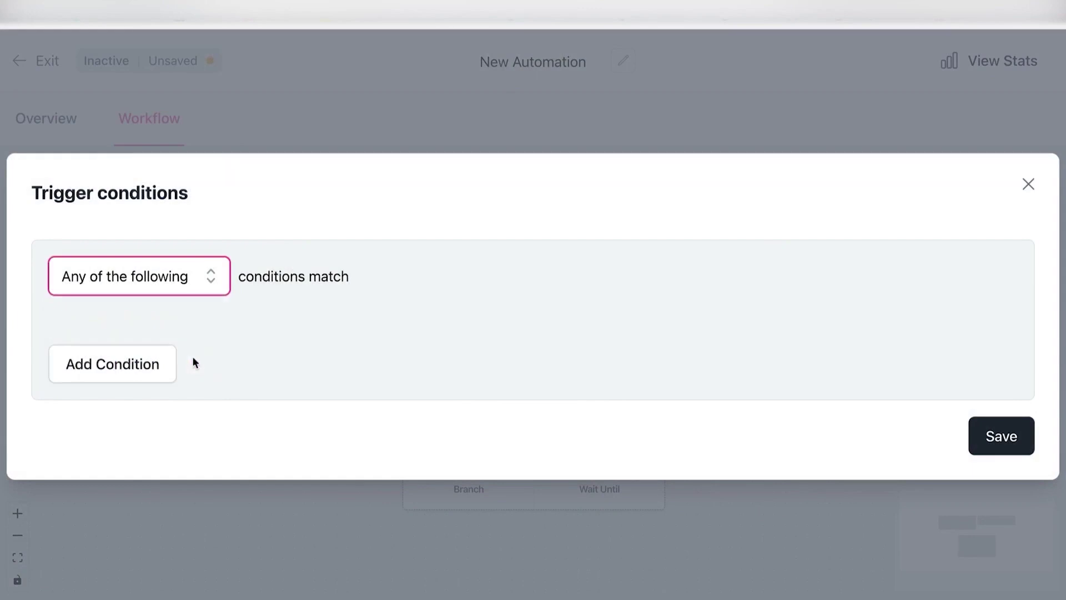
left_click(210, 384)
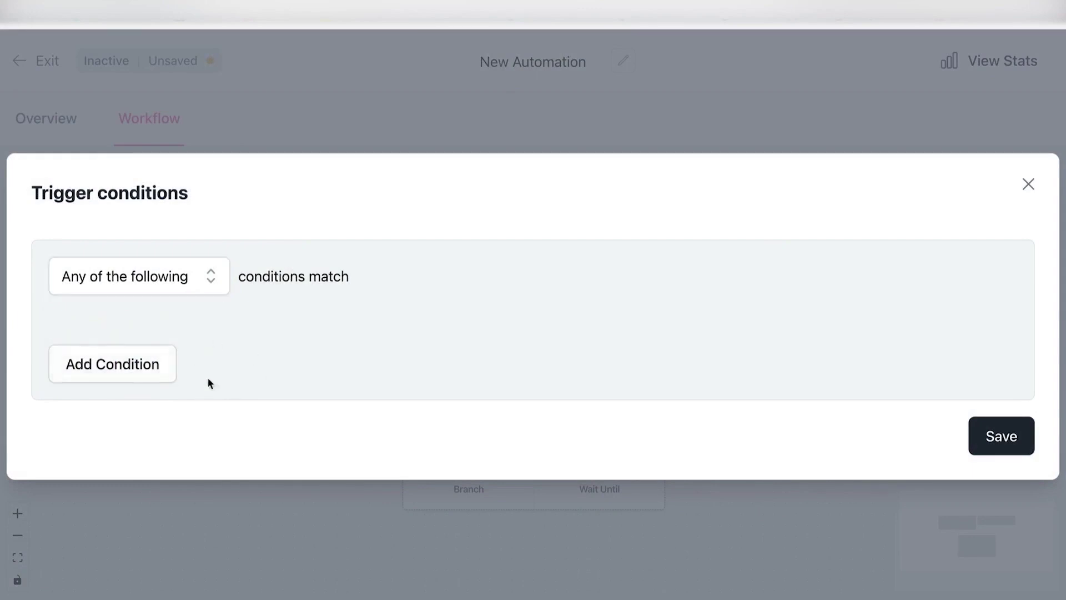
- Add a trigger condition on the Campaign attribute, after first trying Embed Source
left_click(138, 366)
left_click(202, 333)
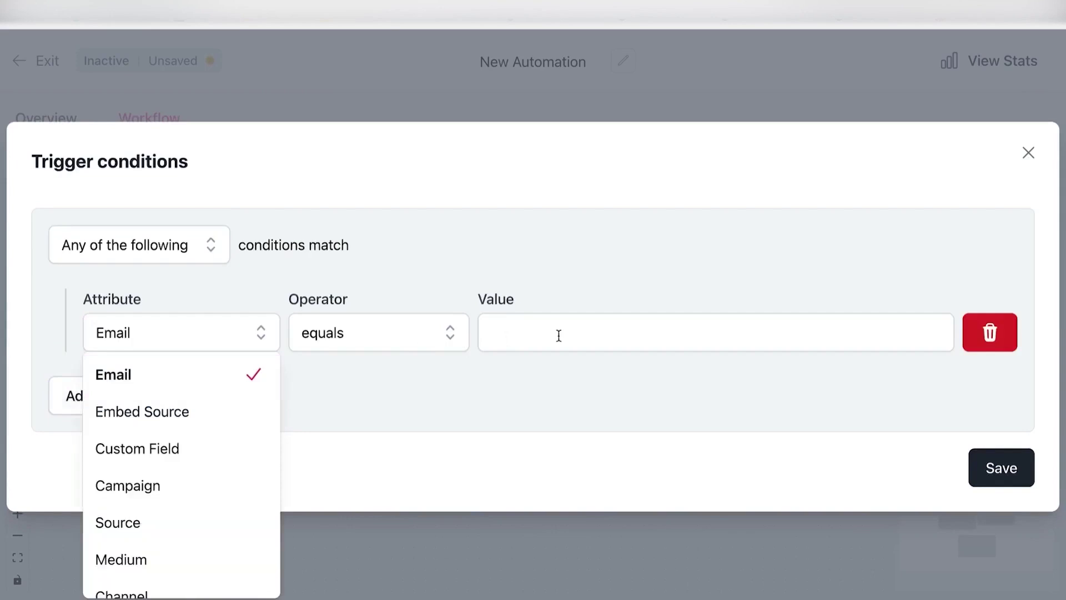
left_click(207, 411)
scroll(186, 485, "down", 3)
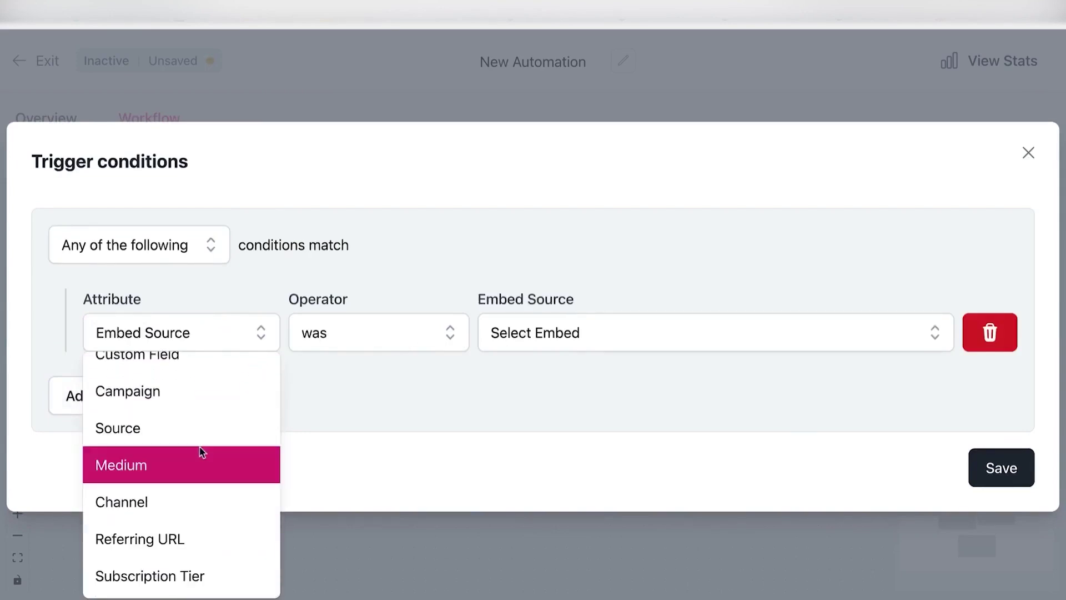
scroll(227, 411, "up", 3)
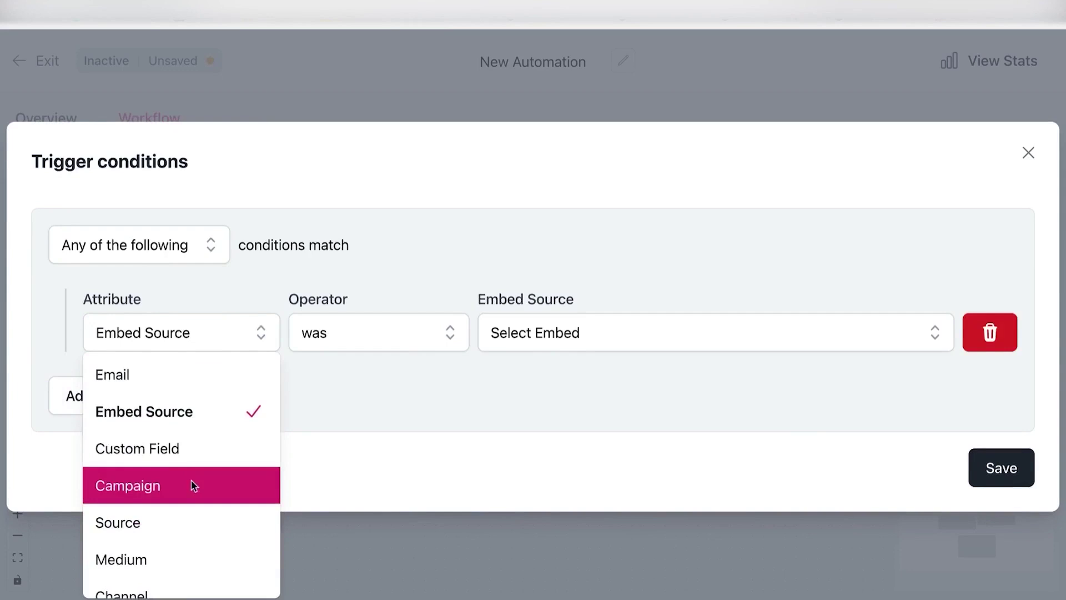
left_click(194, 486)
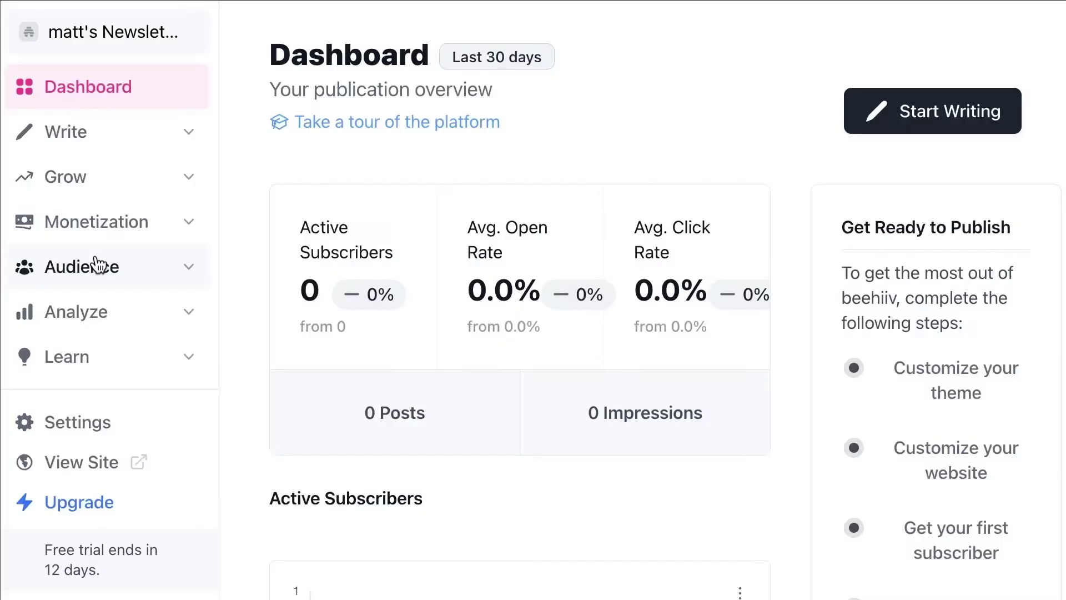
- Open Monetization > Ads, advance the calendar two months, and check Upcoming, Past Runs and Pending tabs
left_click(126, 229)
left_click(123, 265)
scroll(590, 462, "down", 2)
scroll(911, 199, "up", 1)
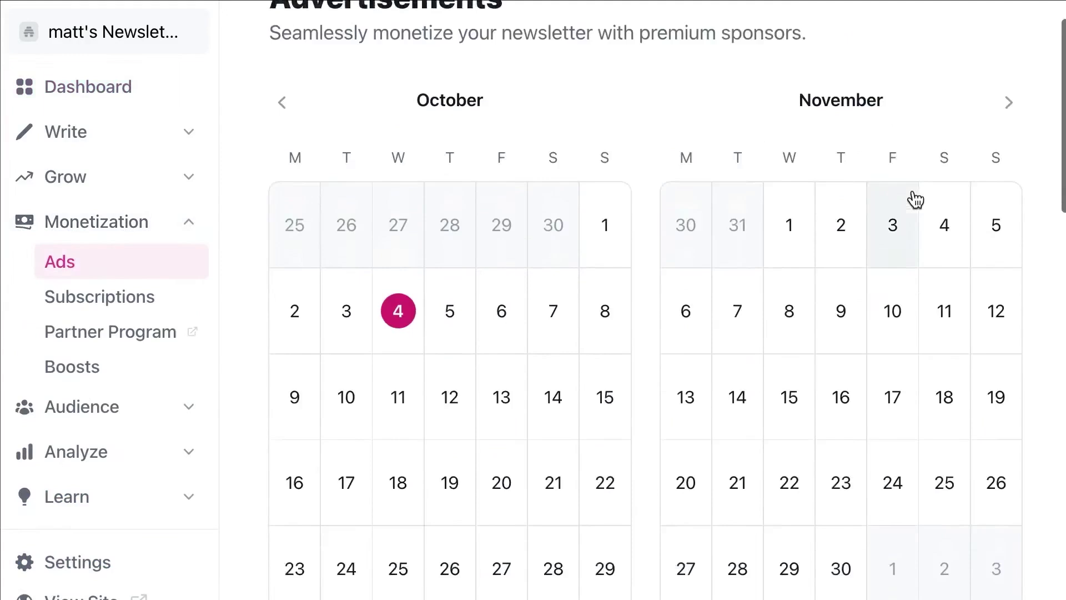
left_click(1015, 134)
left_click(1016, 133)
left_click(1015, 133)
scroll(1015, 136, "down", 10)
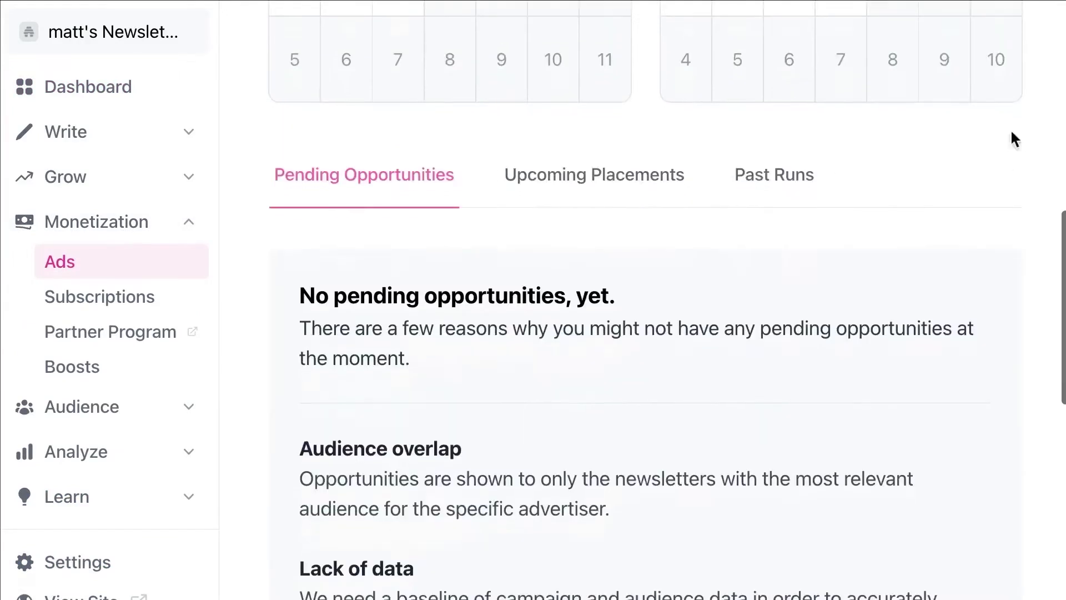
left_click(591, 174)
left_click(786, 439)
scroll(789, 456, "down", 1)
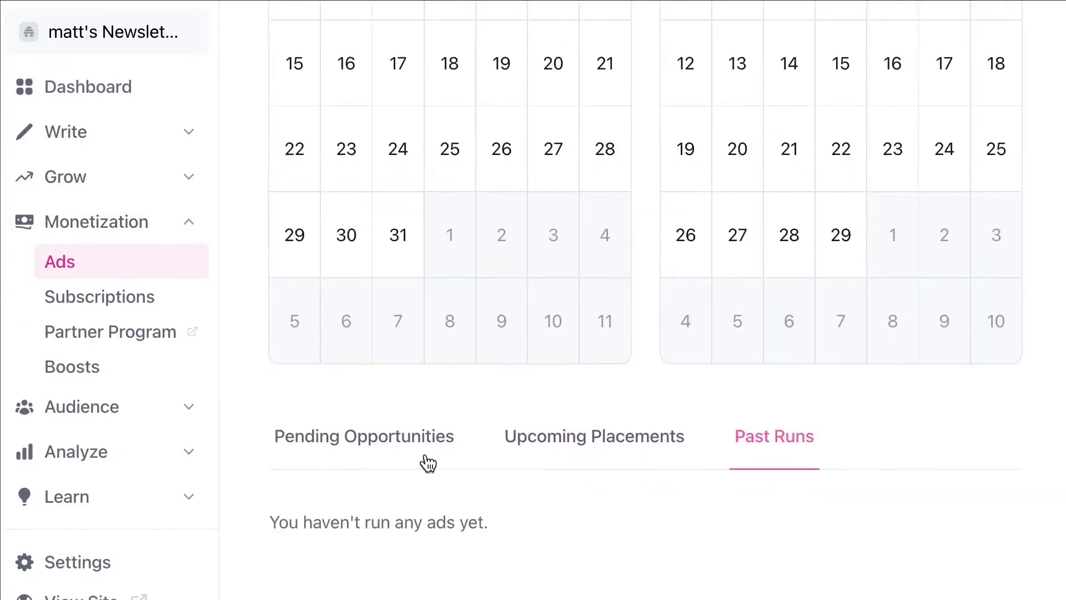
left_click(402, 452)
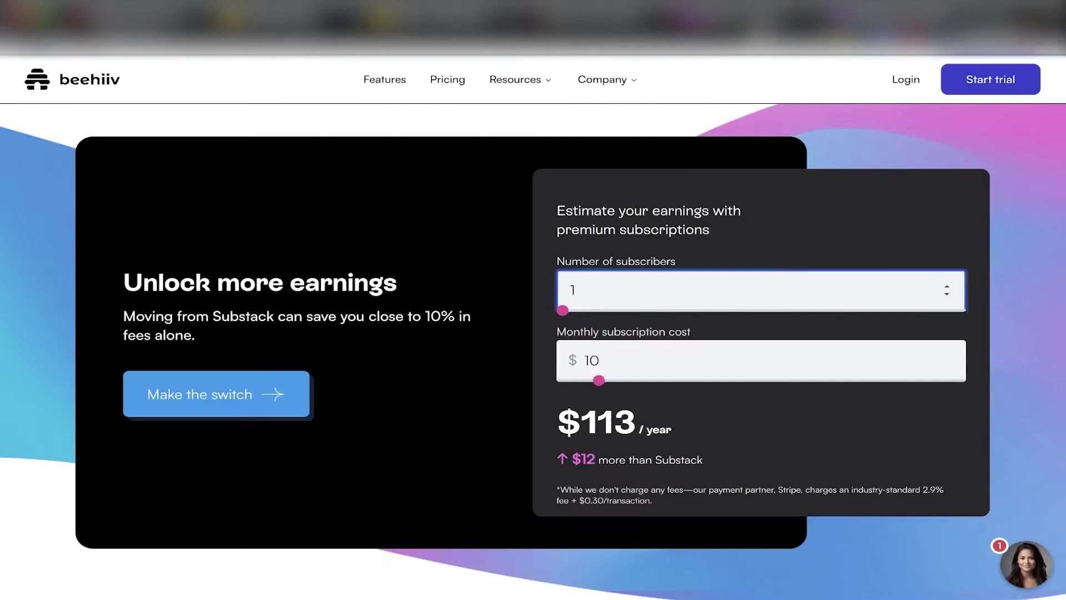
- Enter 1000000 subscribers in the earnings estimator to get $112,920,000 per year
type("00")
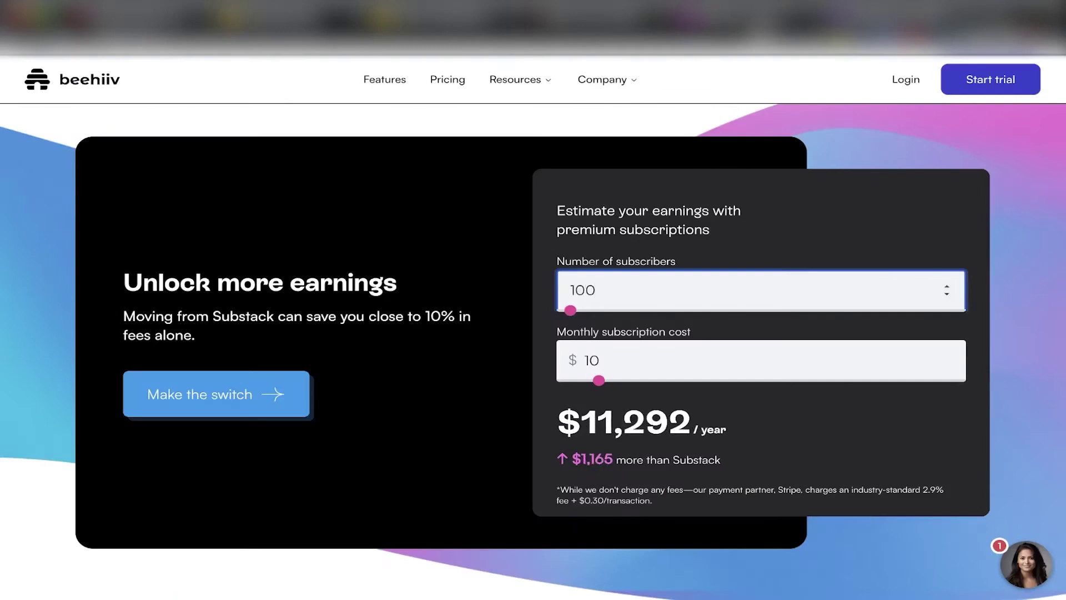
type("00")
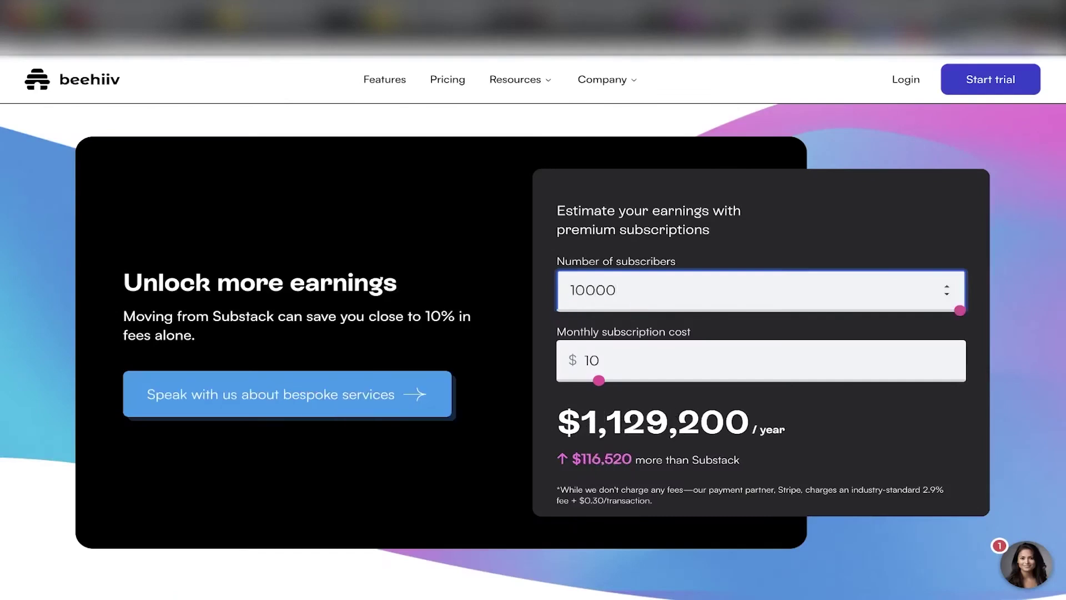
type("00")
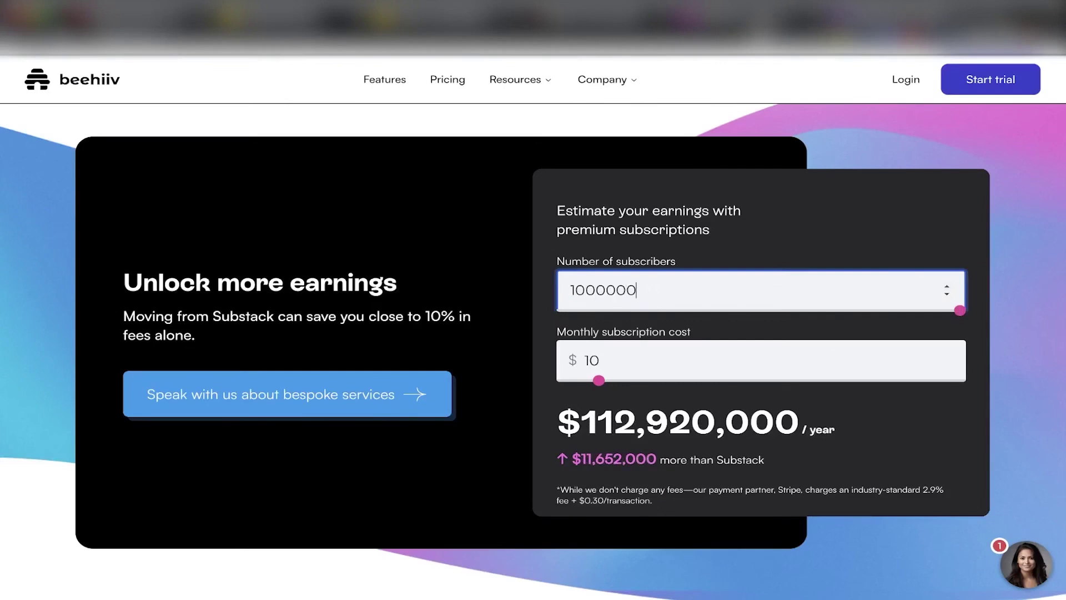
type("0")
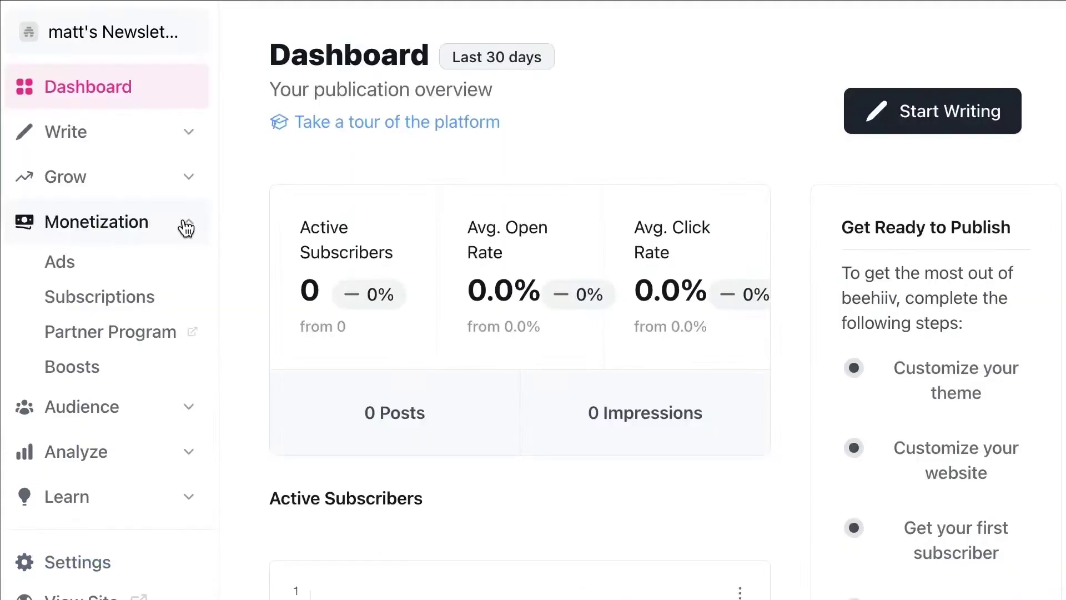
- Open the Boosts Marketplace, dismiss the Stripe connection prompt, and scroll through the newsletter offers
left_click(81, 366)
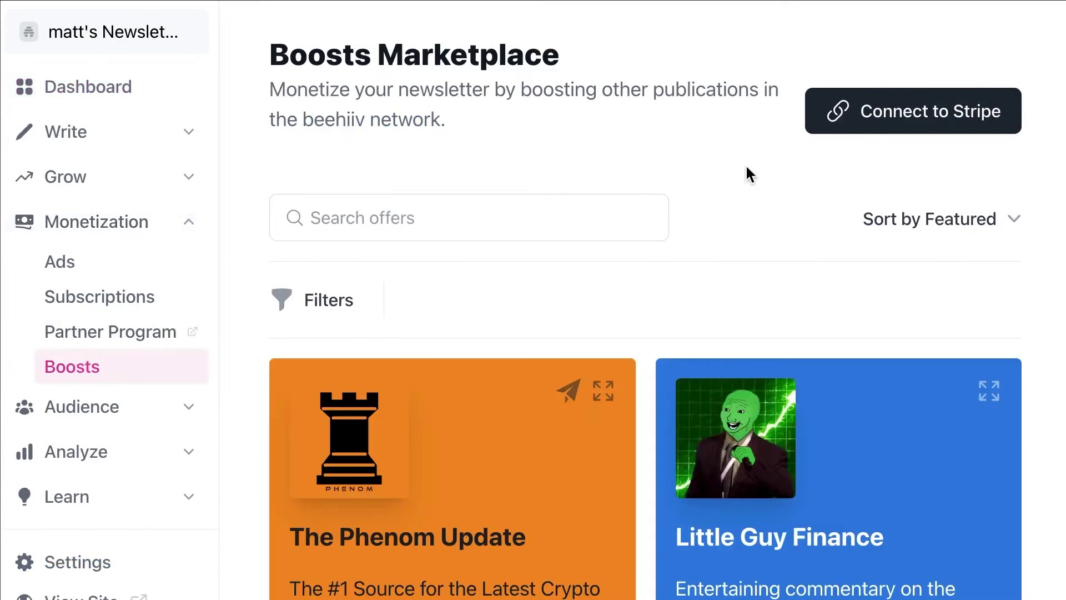
left_click(881, 113)
left_click(908, 142)
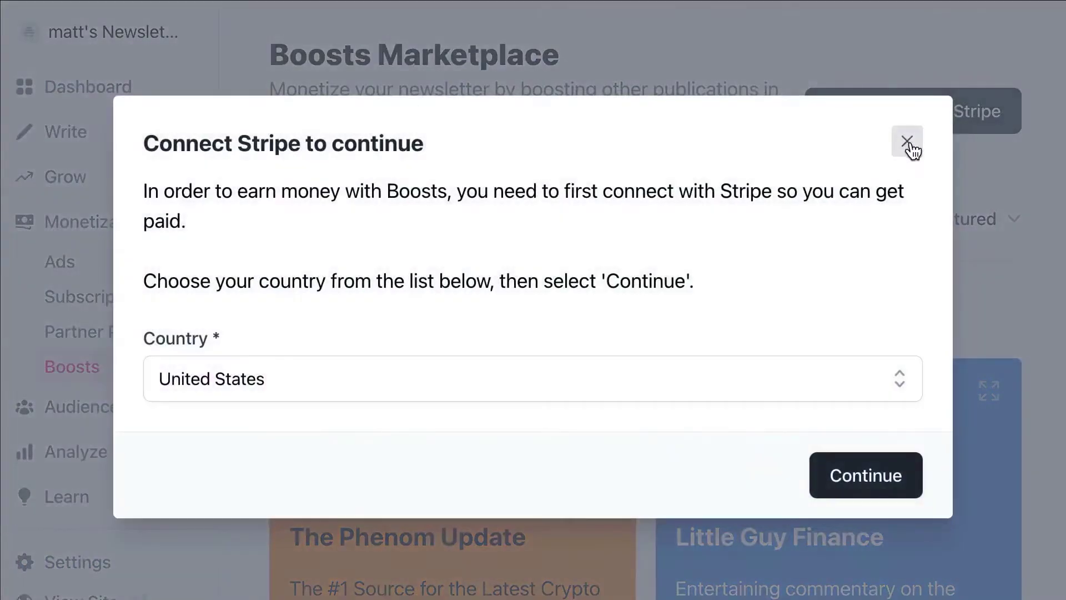
scroll(766, 303, "down", 3)
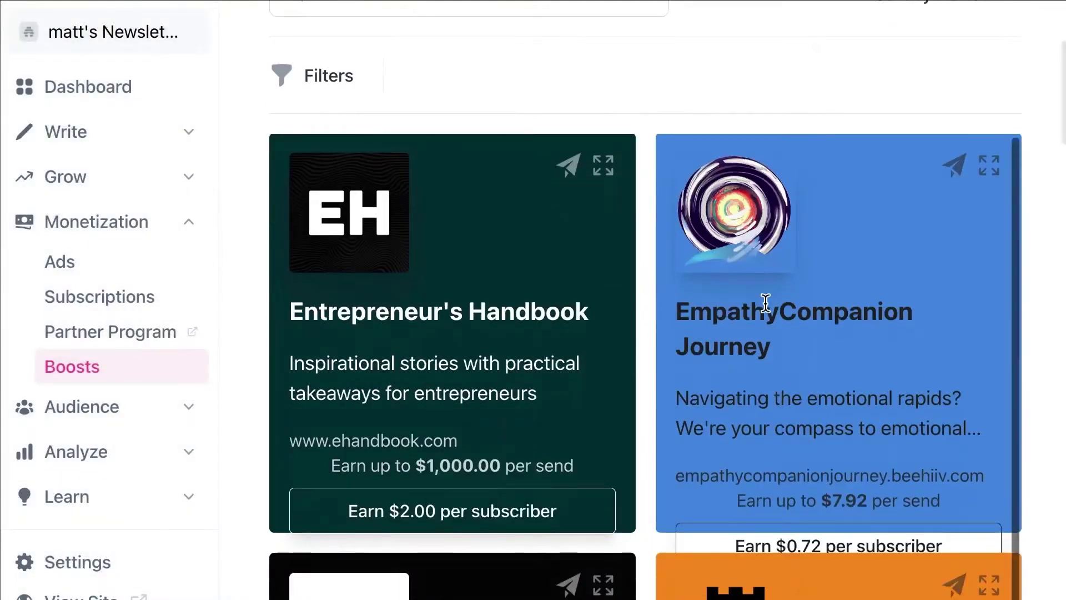
scroll(765, 302, "down", 8)
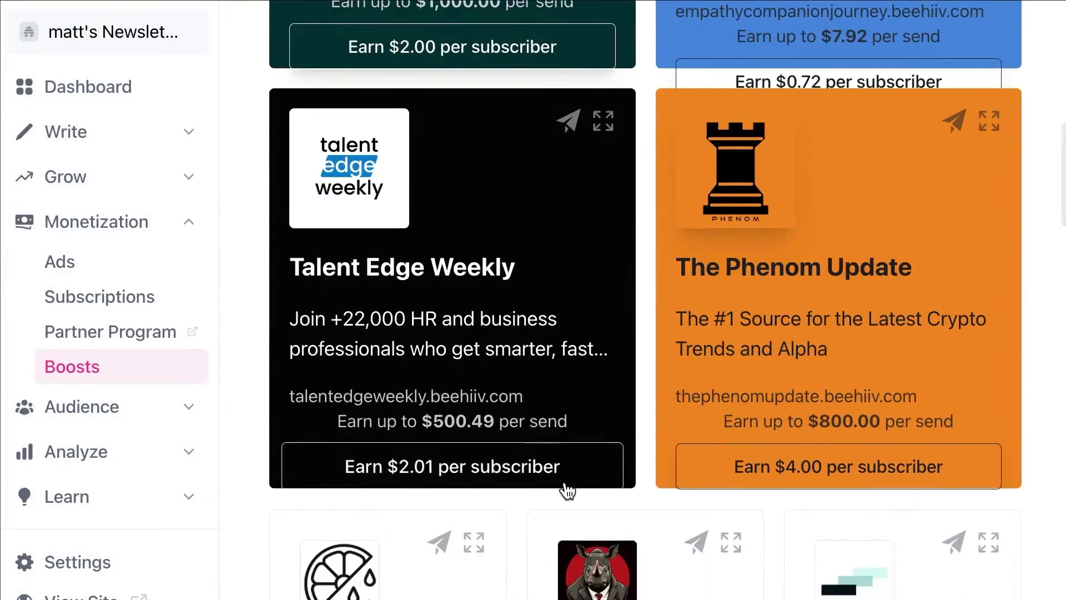
scroll(765, 474, "down", 2)
scroll(765, 472, "down", 9)
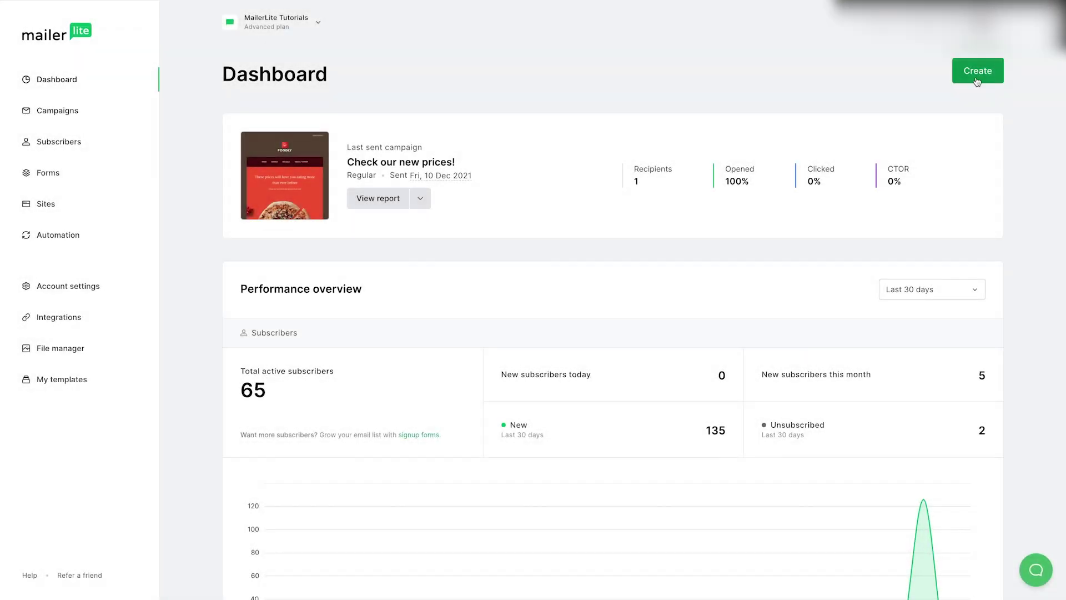
- Create a regular campaign named 'The first welcome email' and save it to continue
left_click(60, 115)
left_click(963, 74)
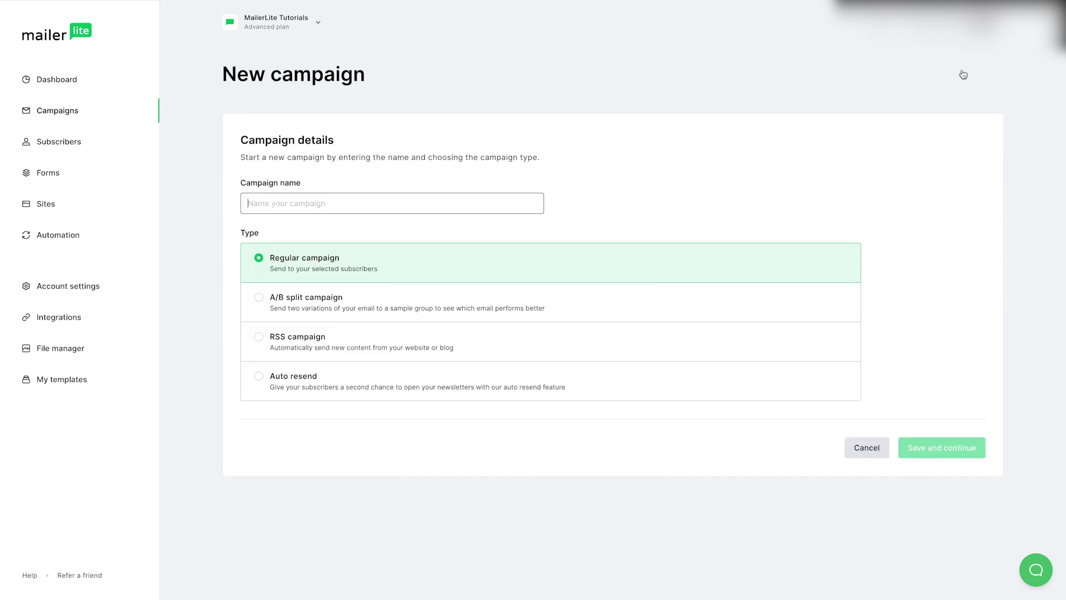
type("The first welcome email")
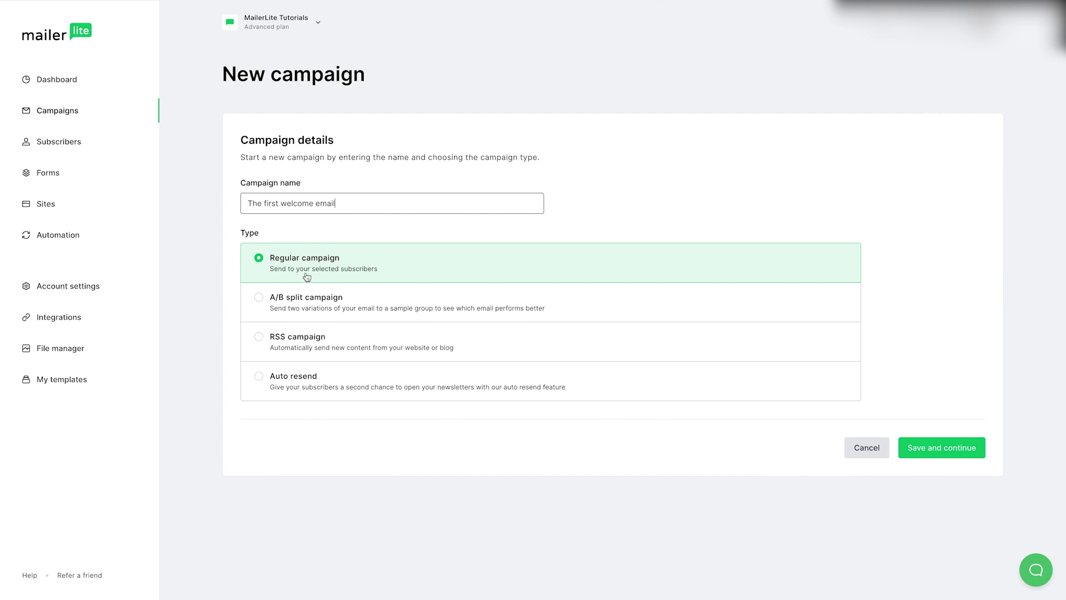
left_click(951, 452)
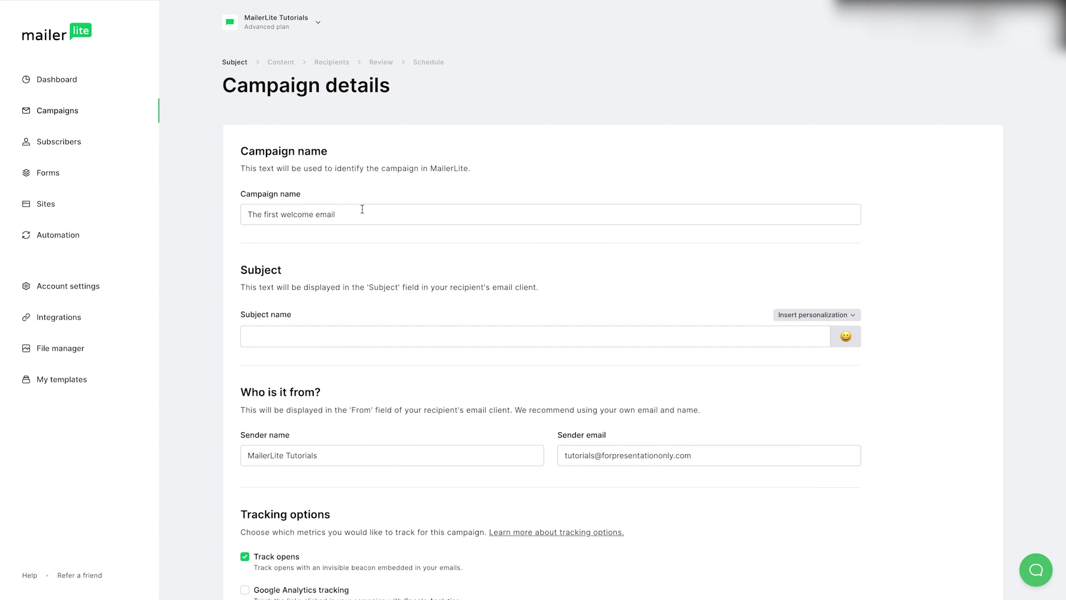
- Set the subject to 'Welcome {$name}!' with the name personalization field and a grinning emoji
left_click(266, 333)
type("Welcome")
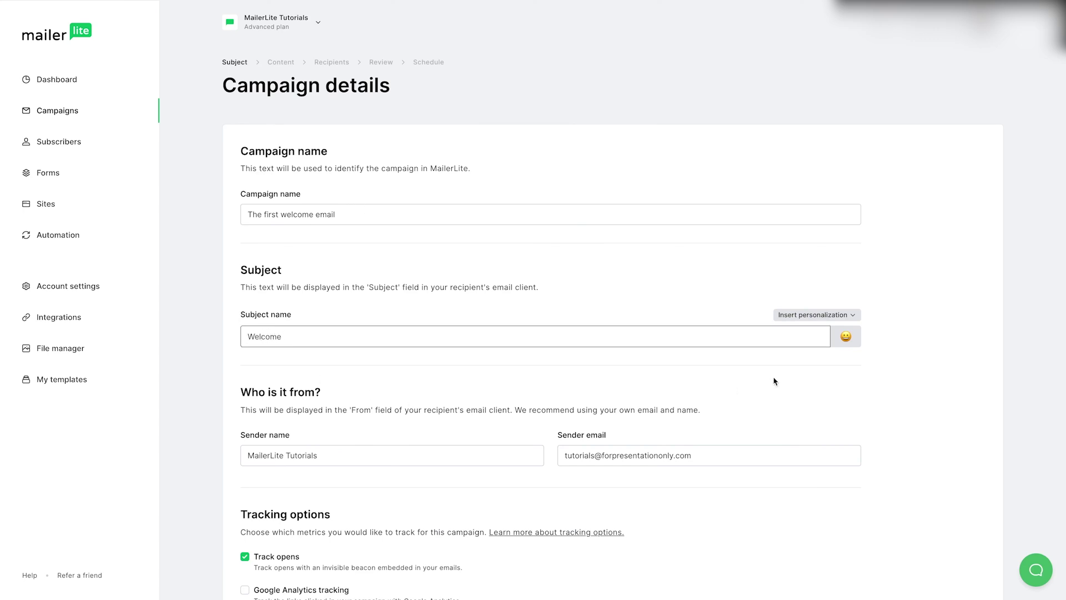
left_click(826, 315)
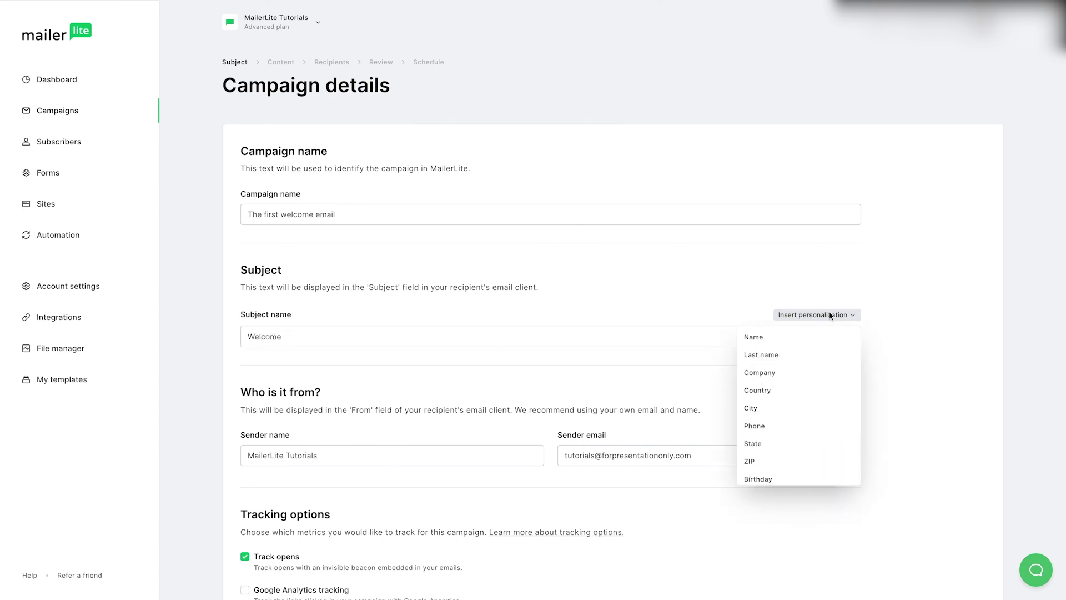
left_click(765, 335)
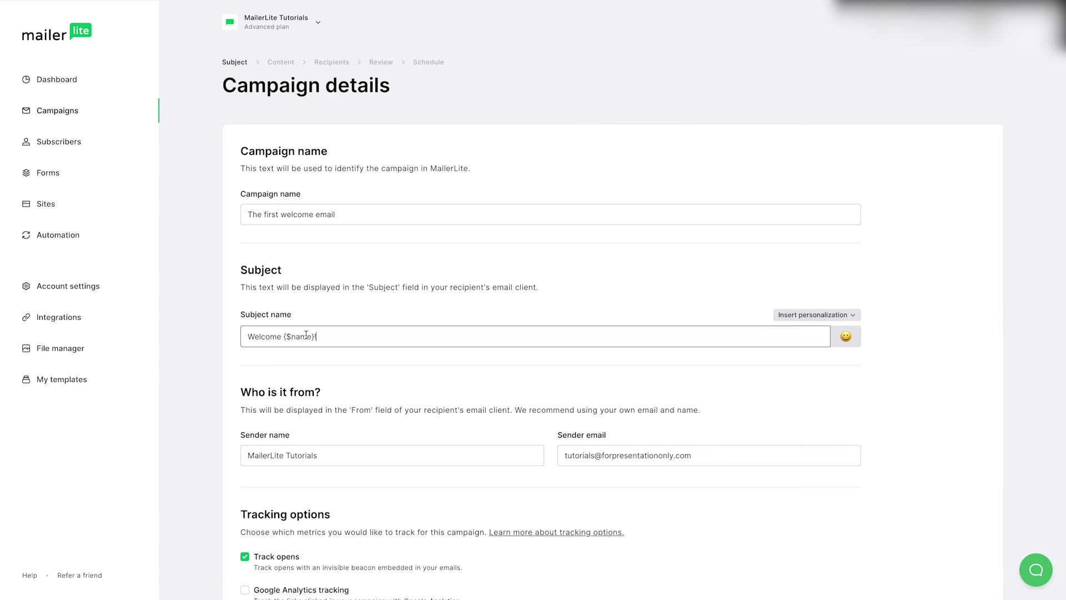
type("!")
left_click(845, 336)
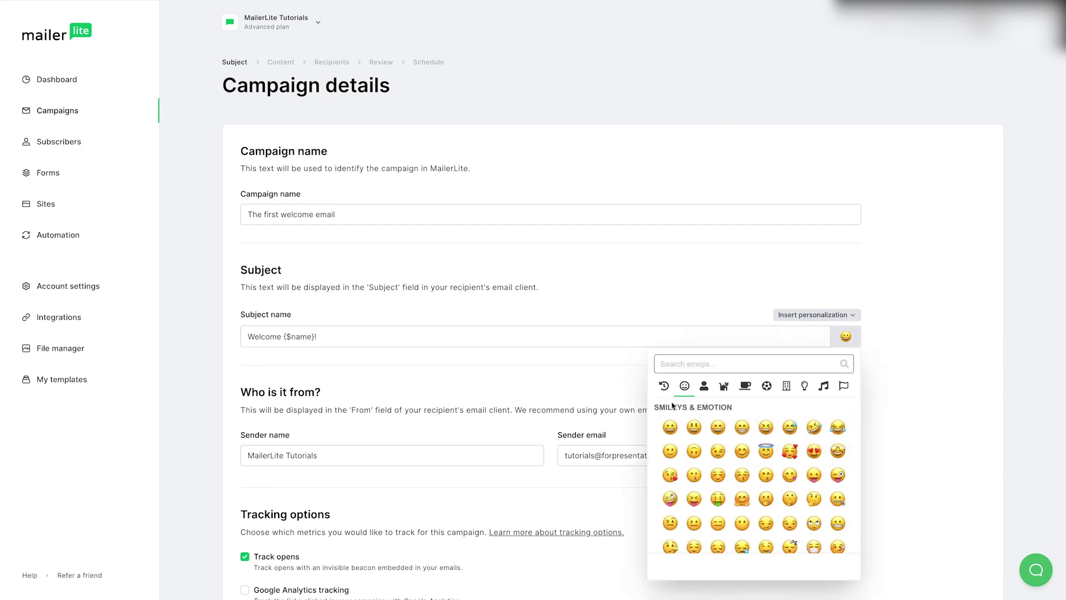
left_click(669, 430)
- Leave Google Analytics tracking off and continue to the email design step
scroll(322, 360, "down", 2)
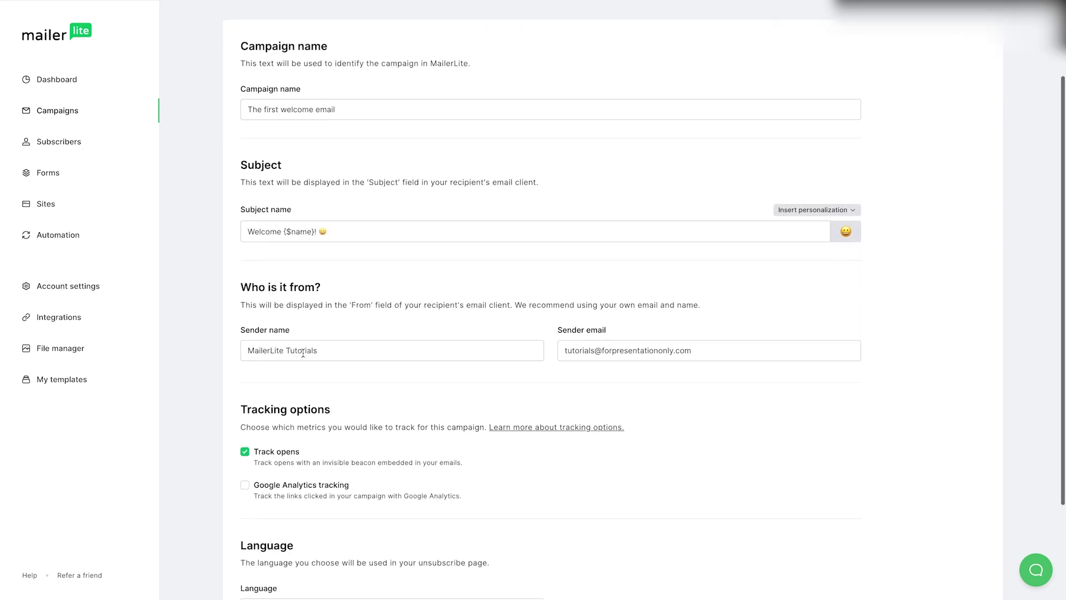
scroll(611, 350, "down", 2)
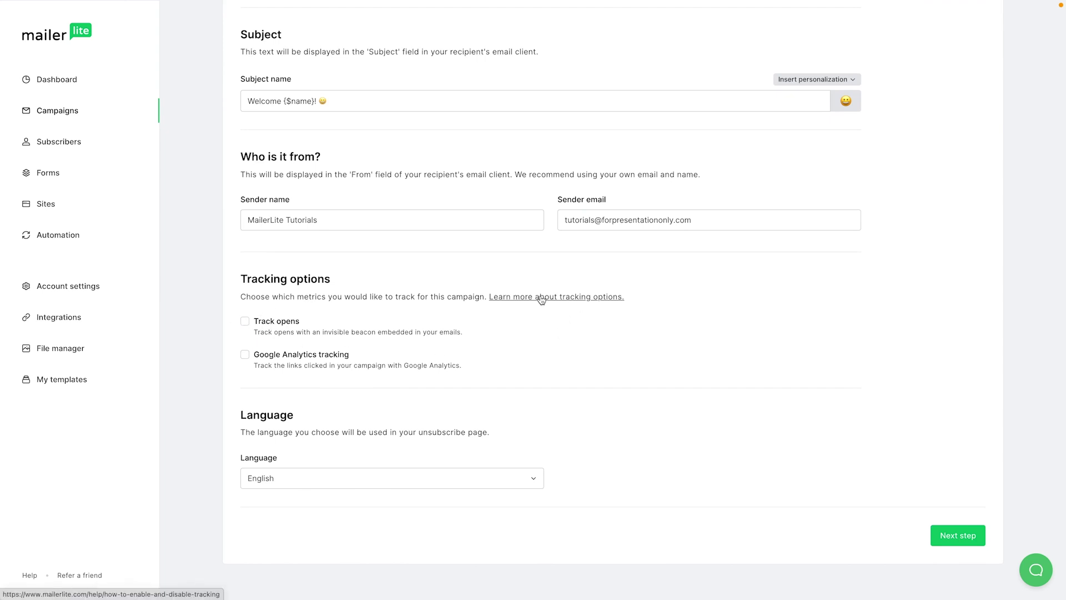
left_click(245, 355)
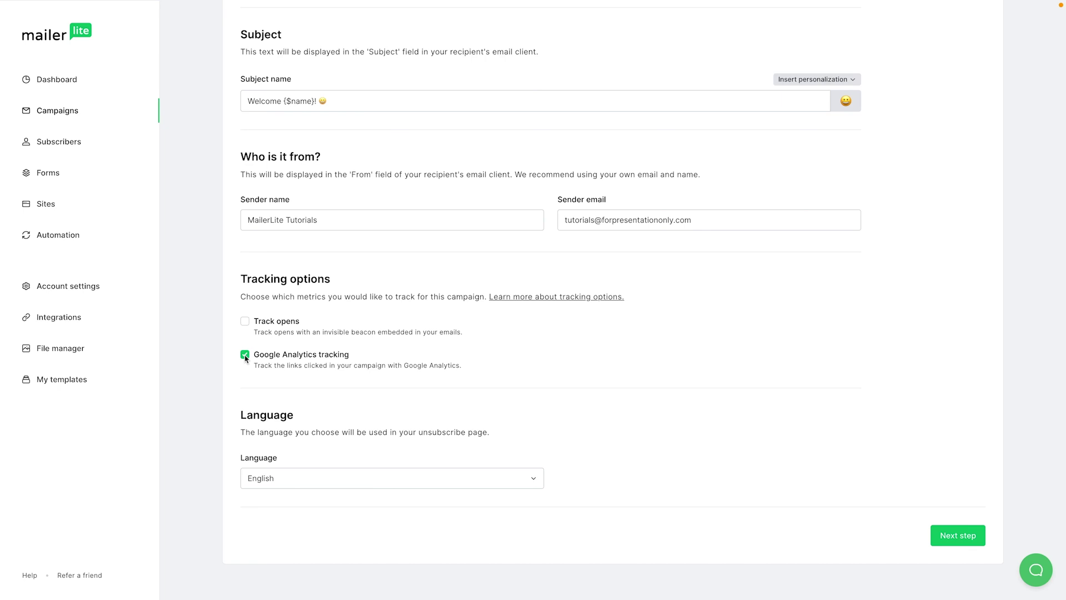
left_click(244, 356)
left_click(959, 536)
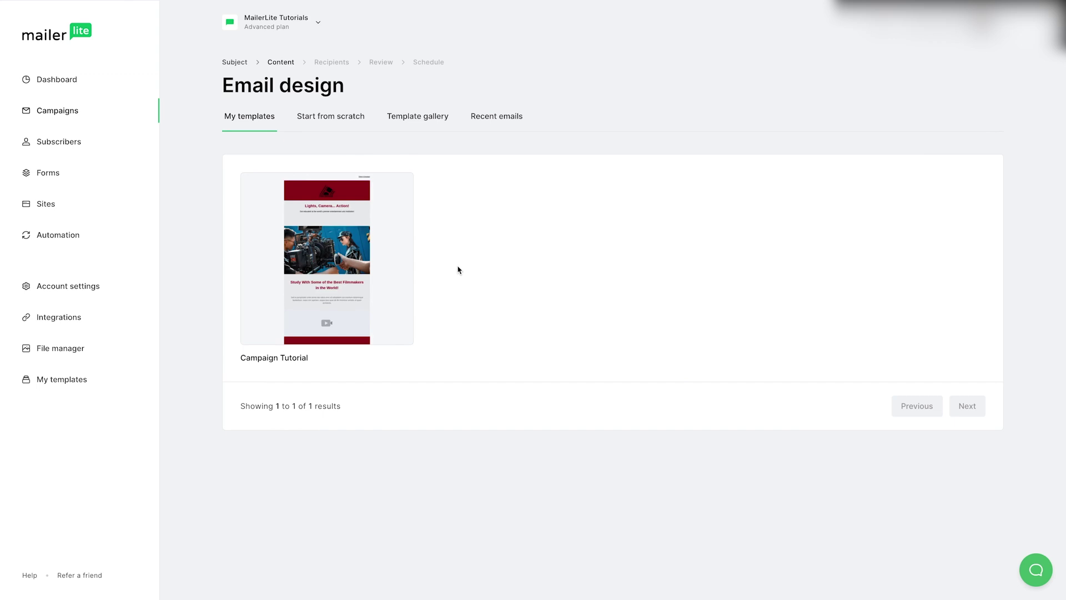
- Browse templates and recent emails, then start from scratch in the drag & drop editor
left_click(417, 118)
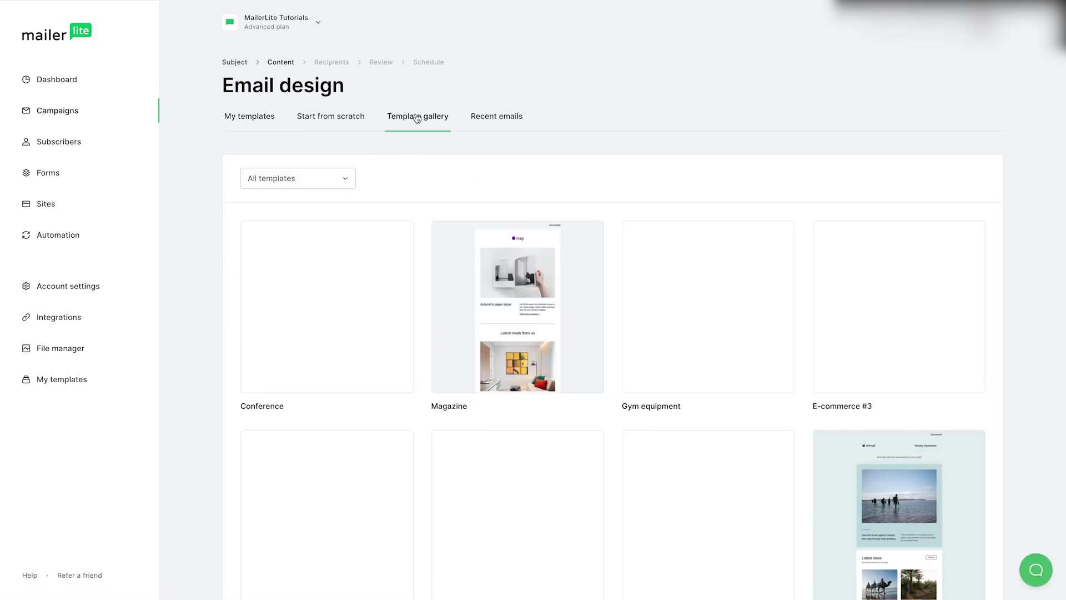
left_click(496, 116)
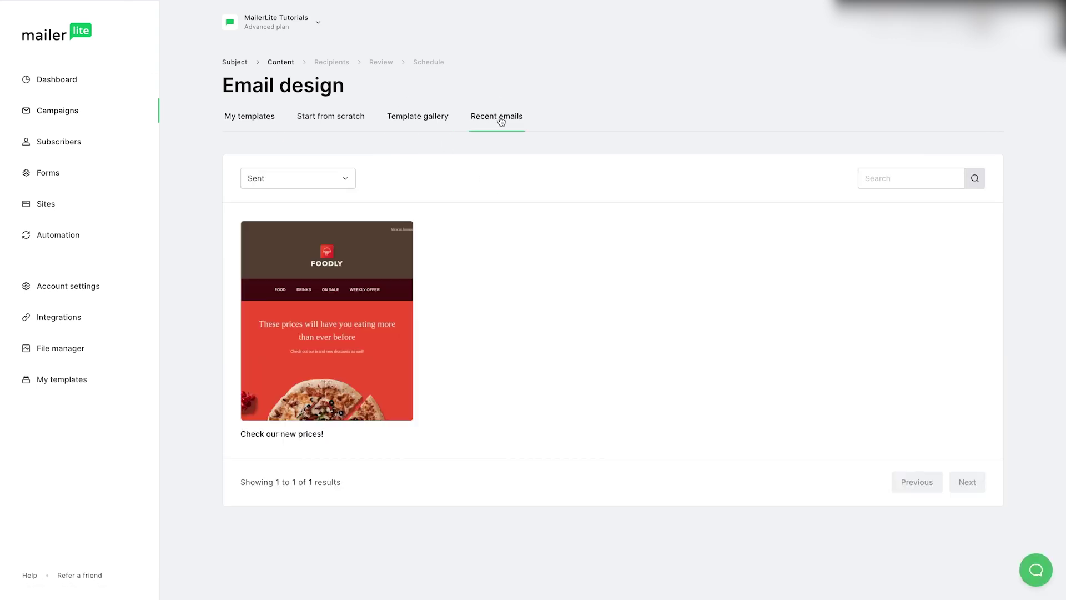
mouse_move(330, 344)
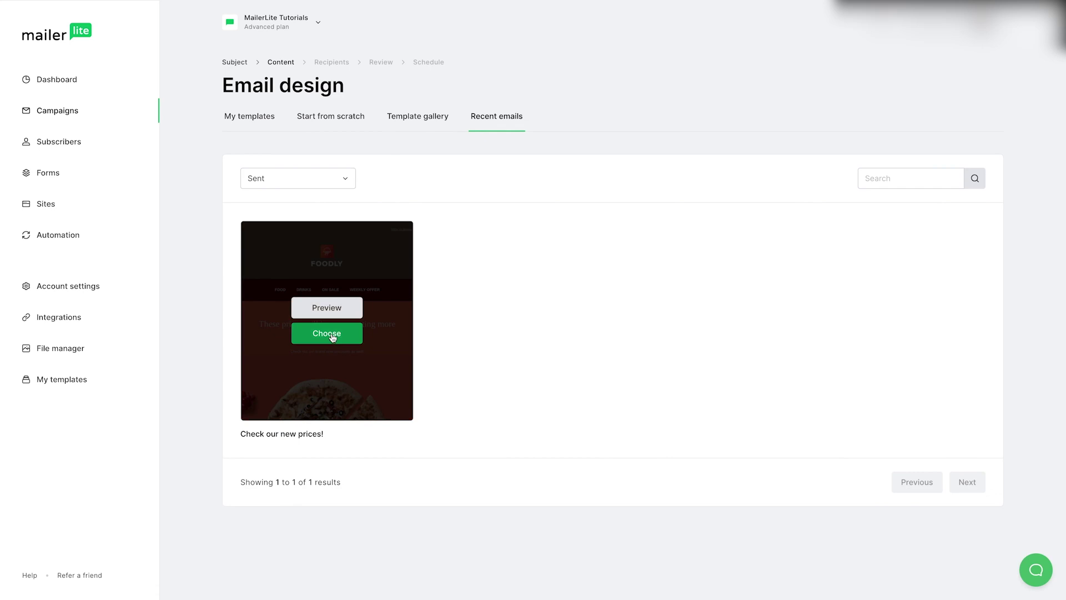
left_click(328, 117)
mouse_move(721, 409)
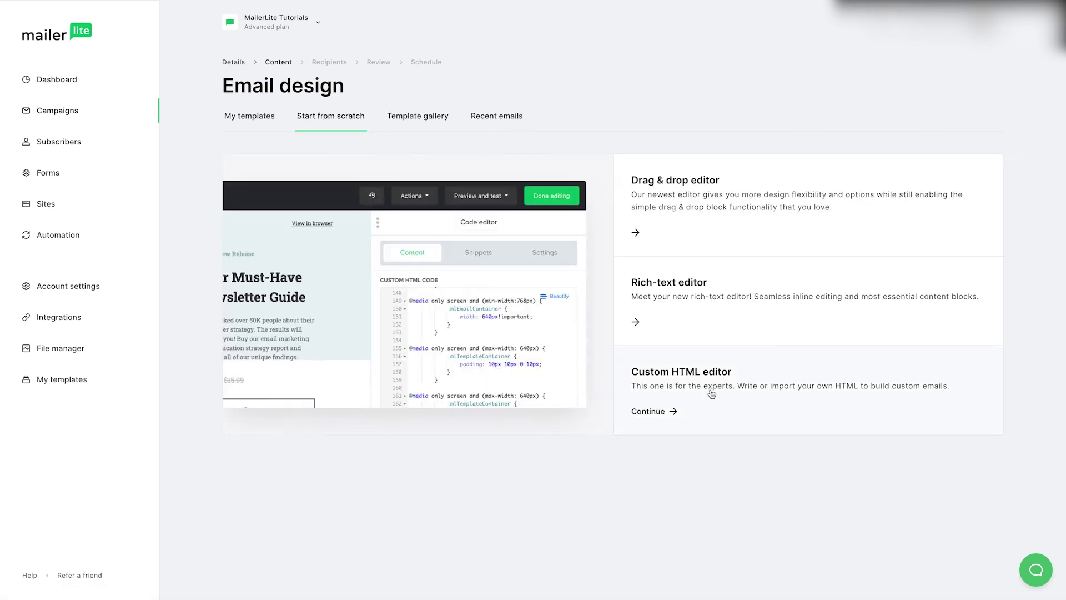
mouse_move(632, 309)
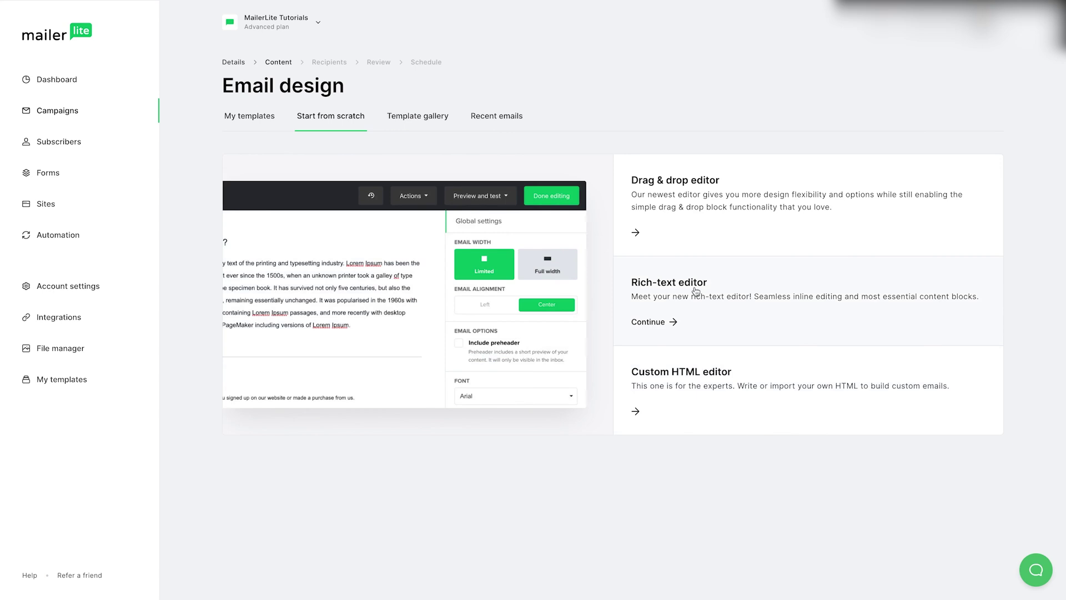
mouse_move(660, 213)
left_click(641, 233)
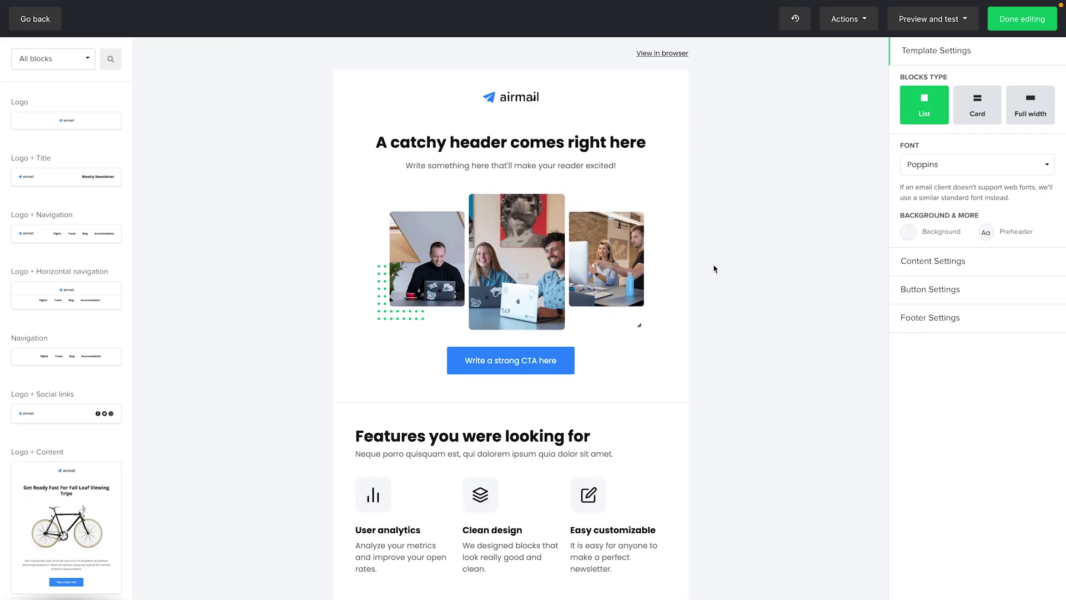
- Remove the header image and button blocks, then insert a Logo + Content block in their place
left_click(667, 194)
left_click(667, 194)
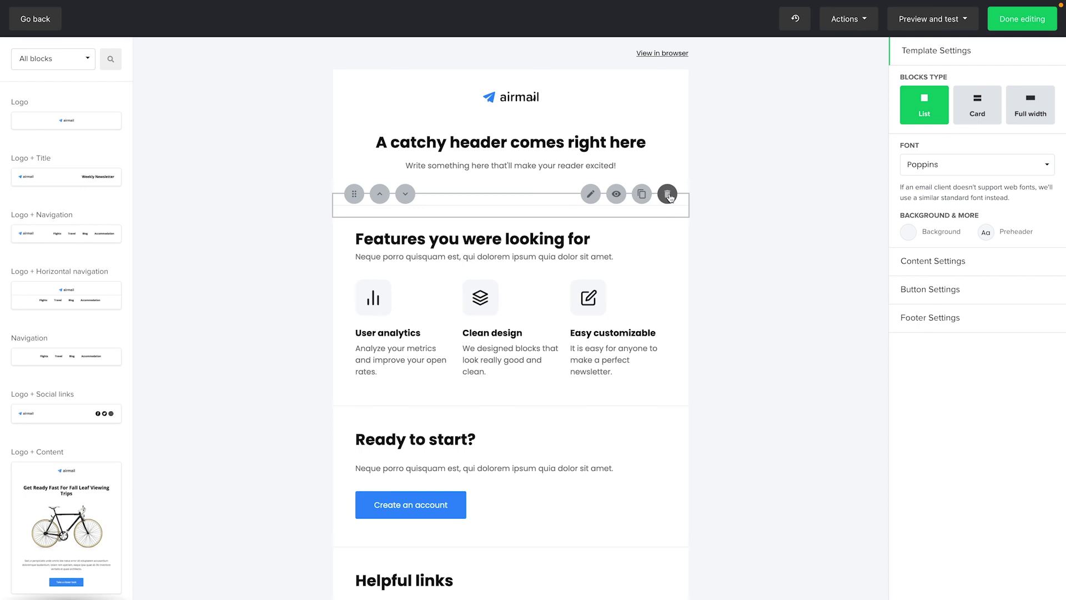
scroll(104, 284, "down", 5)
left_click_drag(67, 136, 248, 310)
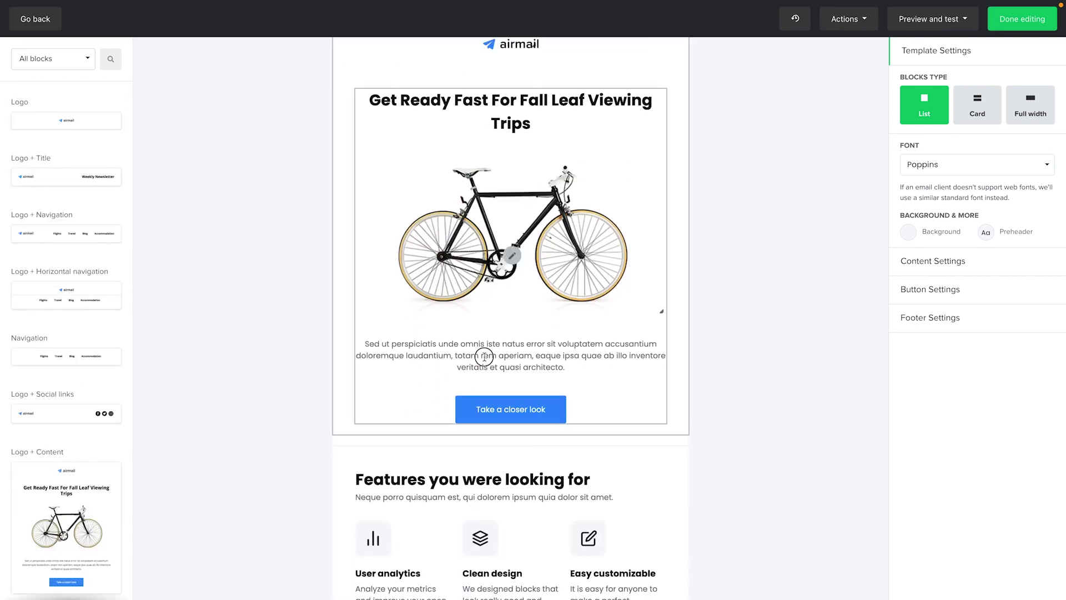
left_click(486, 360)
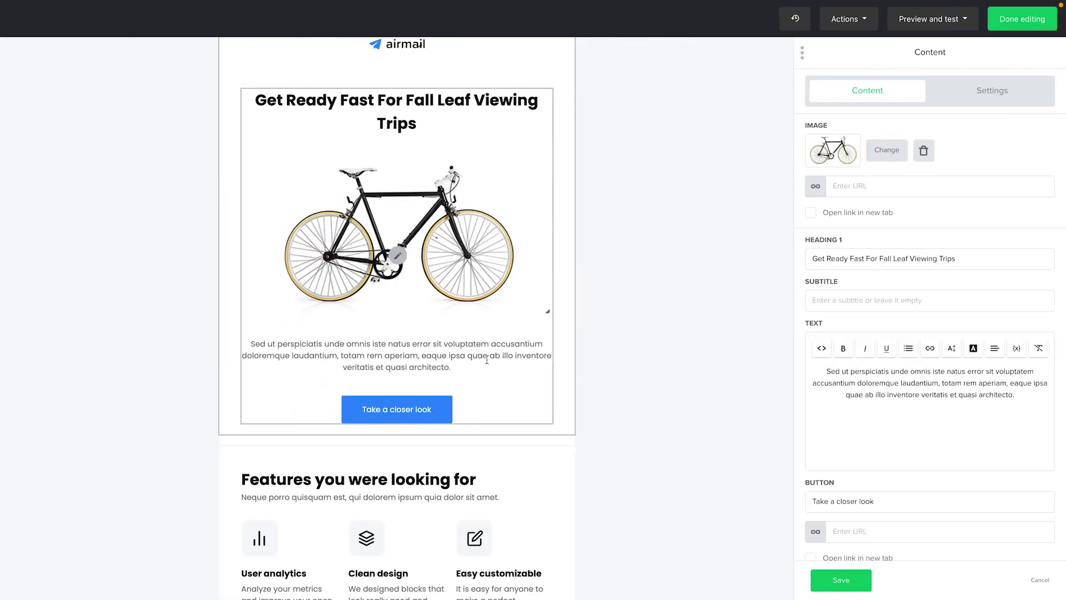
left_click(1037, 580)
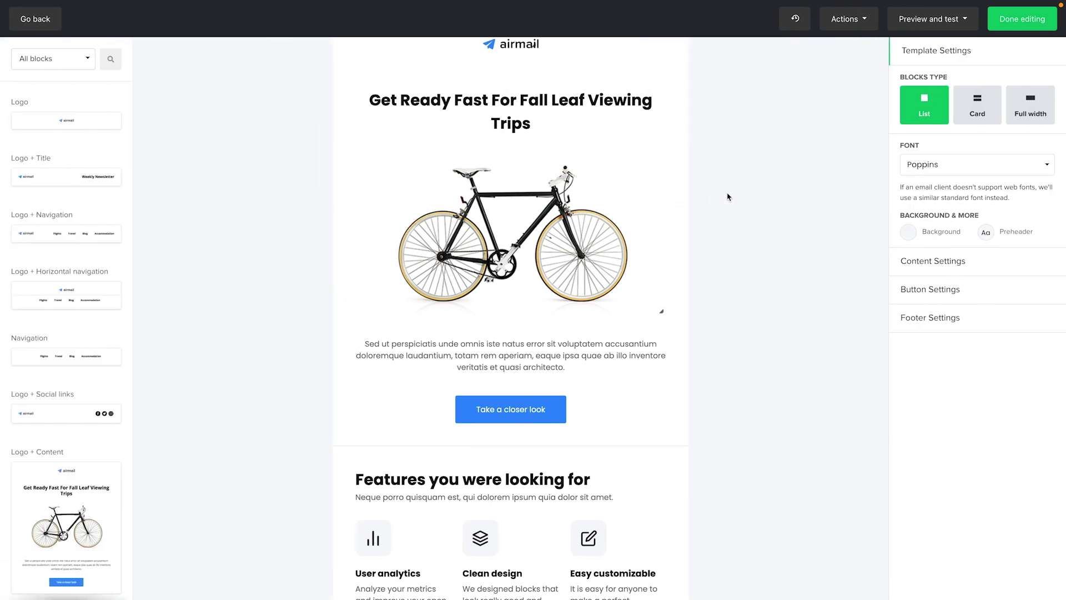
- Tint the email background light blue
left_click(909, 231)
left_click(816, 217)
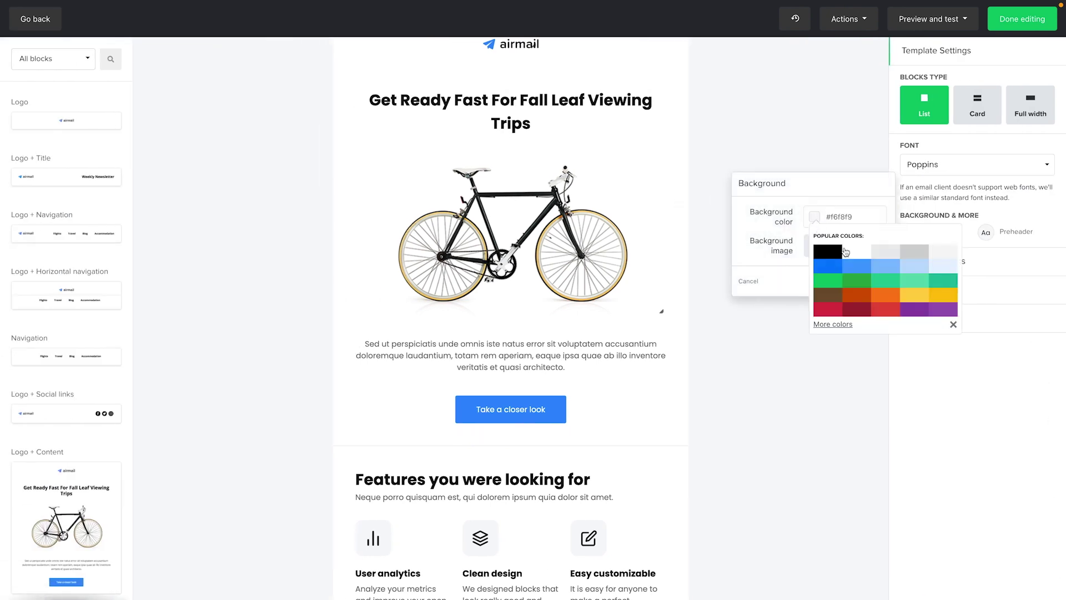
left_click(915, 267)
left_click(977, 354)
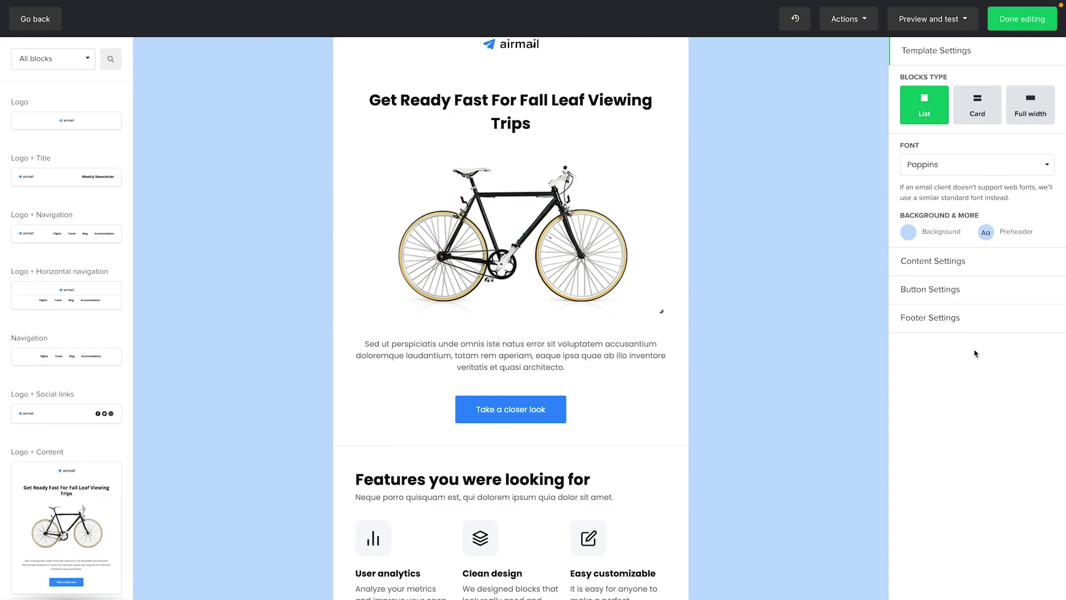
scroll(808, 316, "up", 3)
left_click(1022, 19)
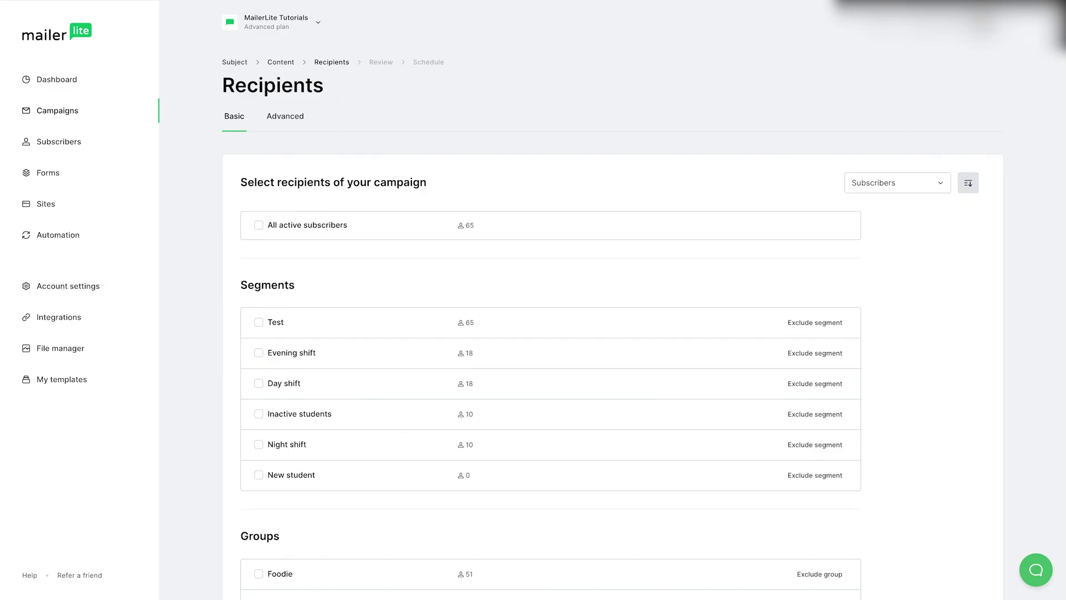
left_click(259, 225)
left_click(260, 225)
scroll(265, 244, "down", 1)
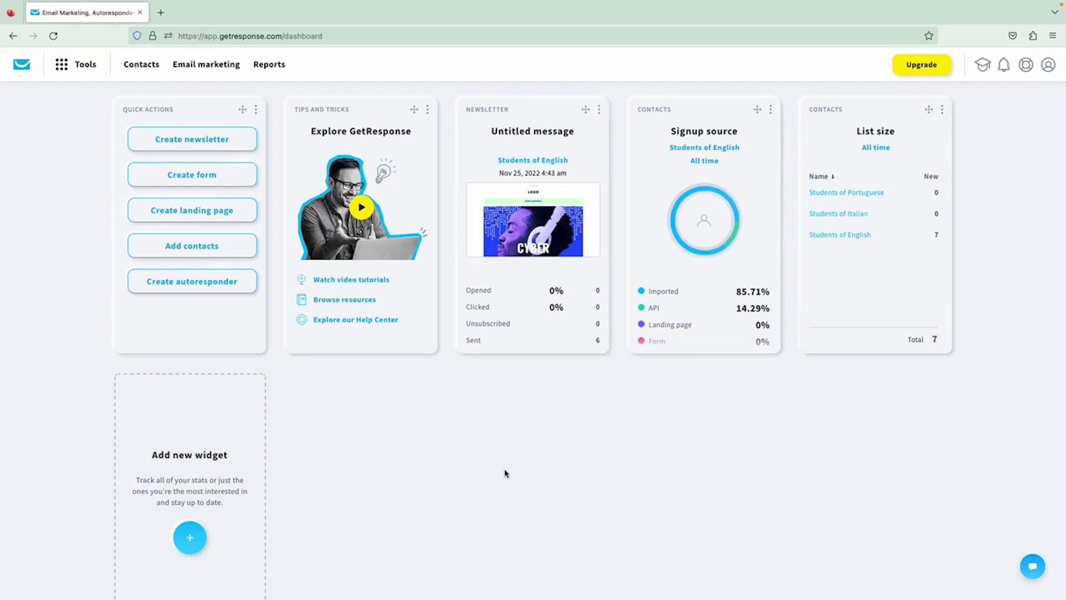
- Start an AI-written newsletter on '30-day fitness challenge' with business type Fitness
left_click(224, 65)
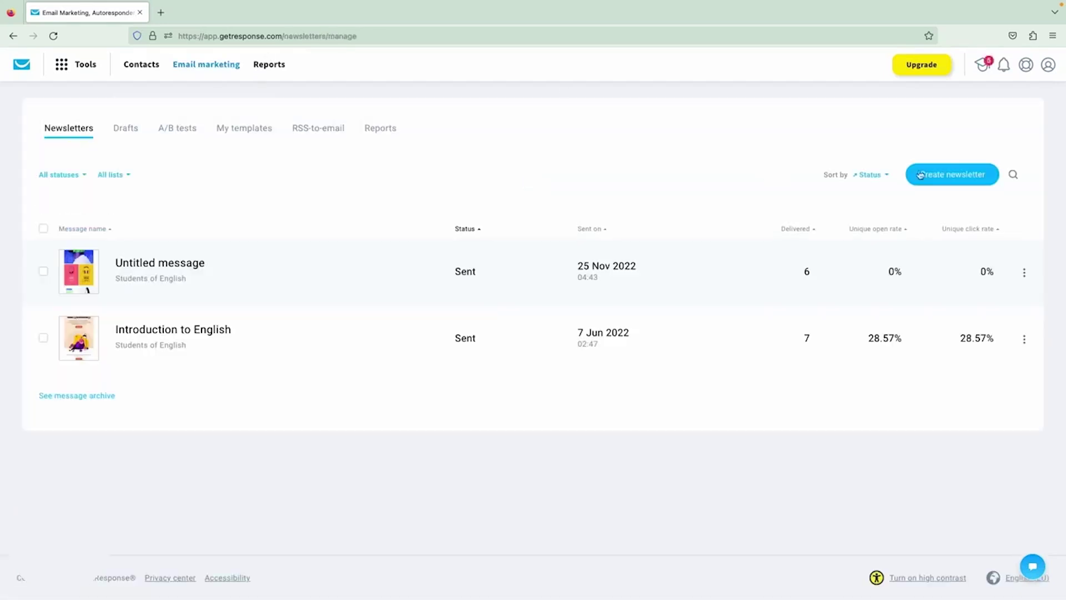
left_click(920, 175)
left_click(610, 232)
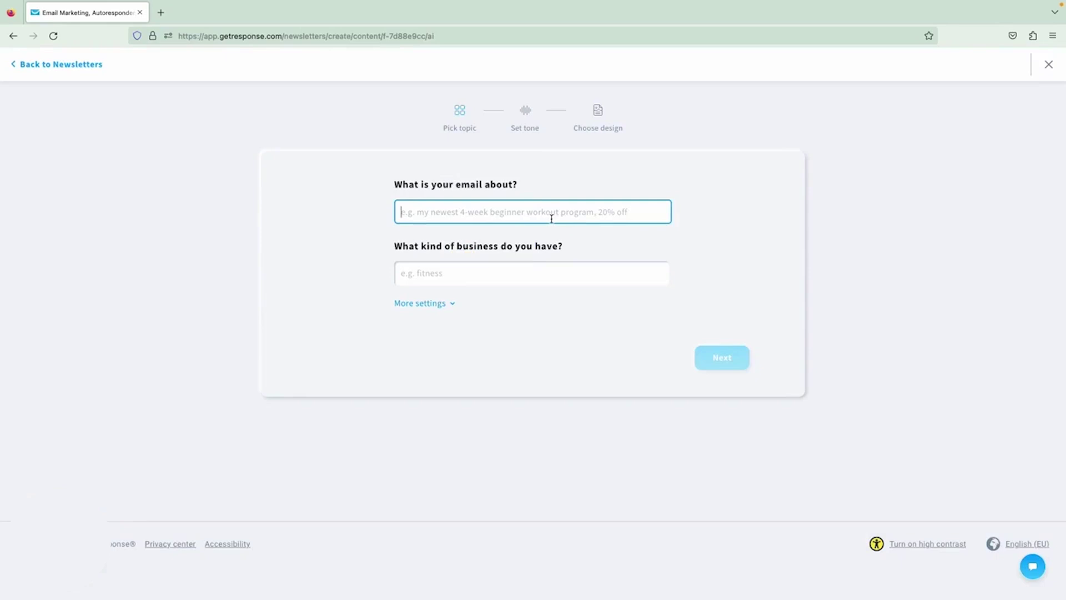
type("30-day fitness challenge")
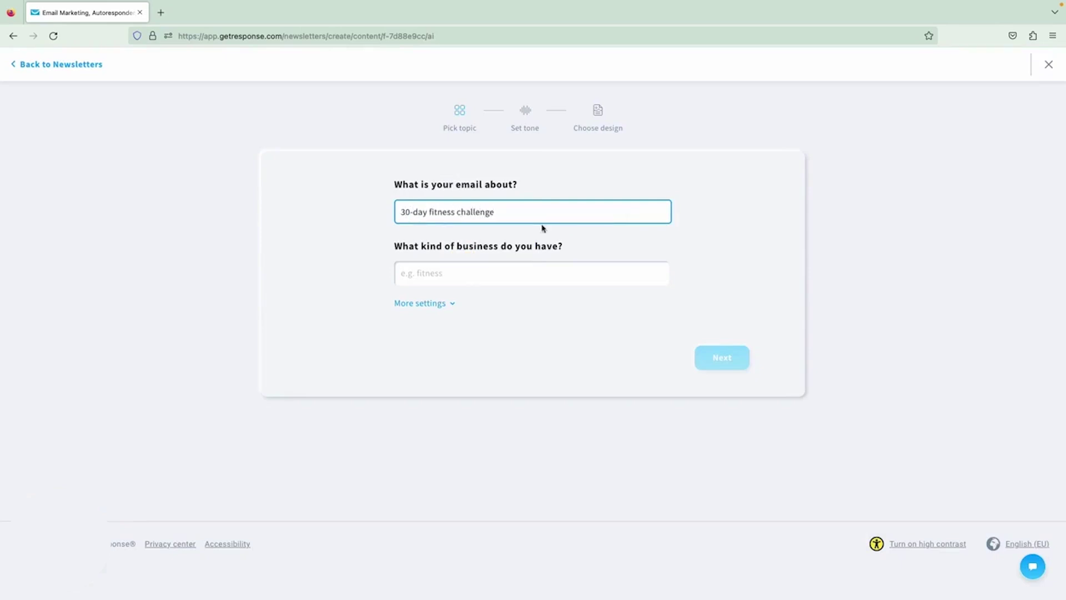
left_click(489, 270)
type("fitness")
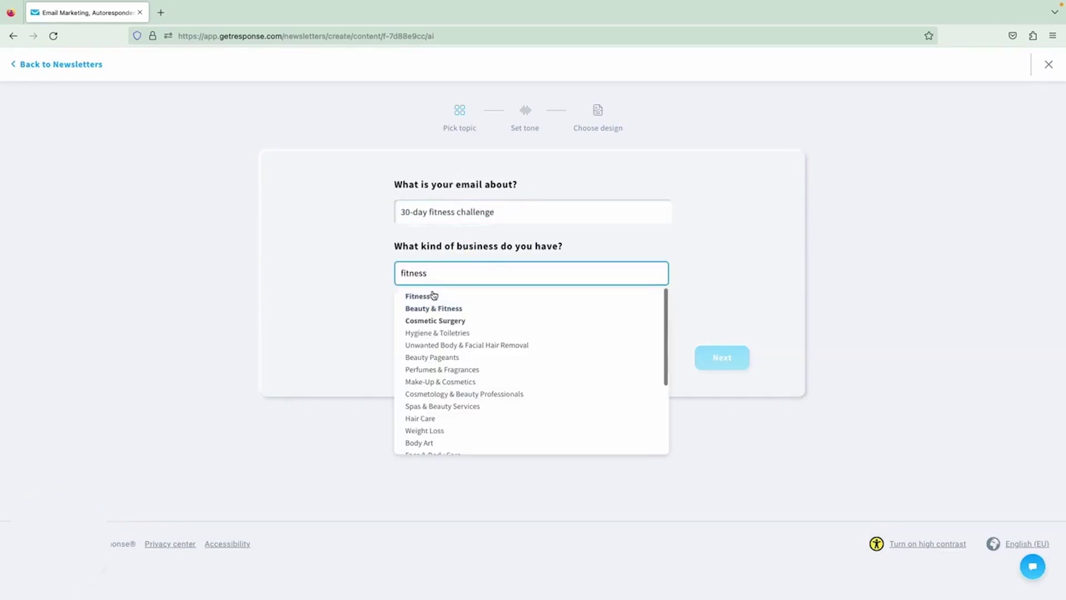
left_click(430, 295)
- Set the audience to 'People looking to get in shape' and the email type to Announcement
left_click(421, 303)
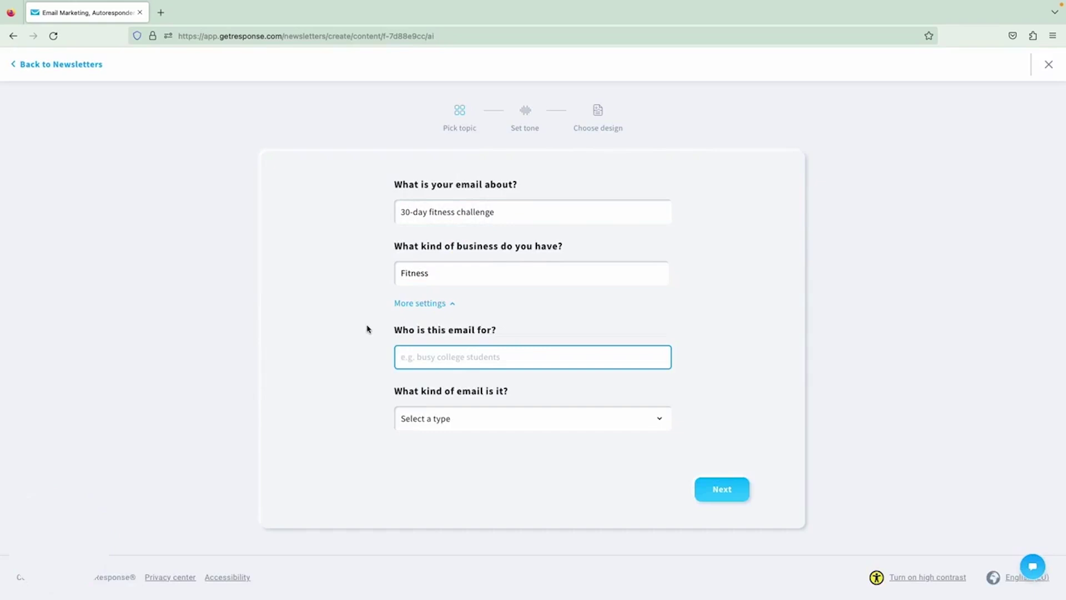
type("People looking to get in shape")
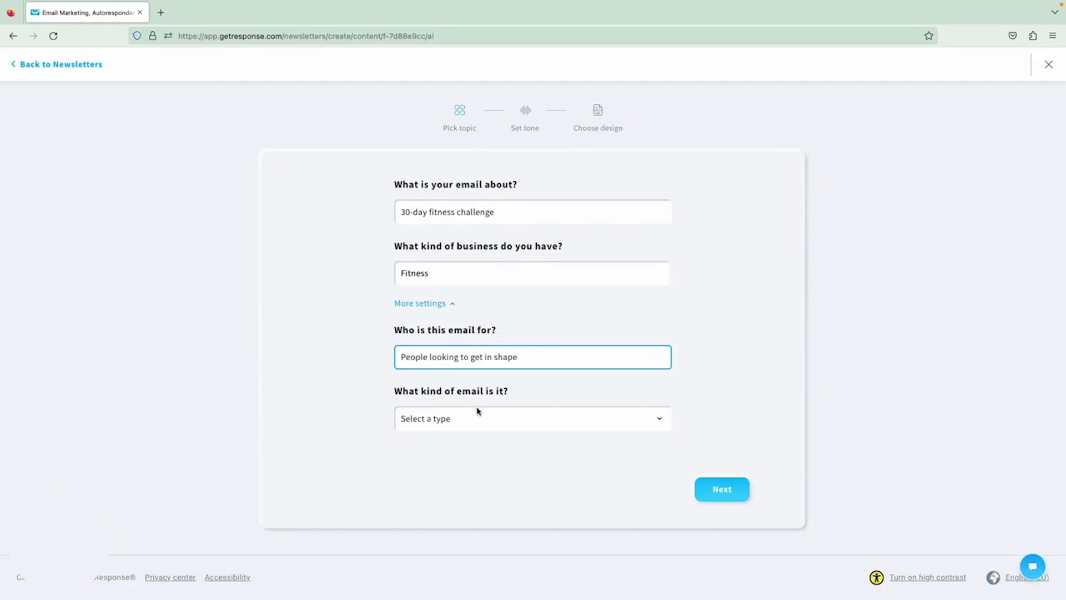
left_click(477, 412)
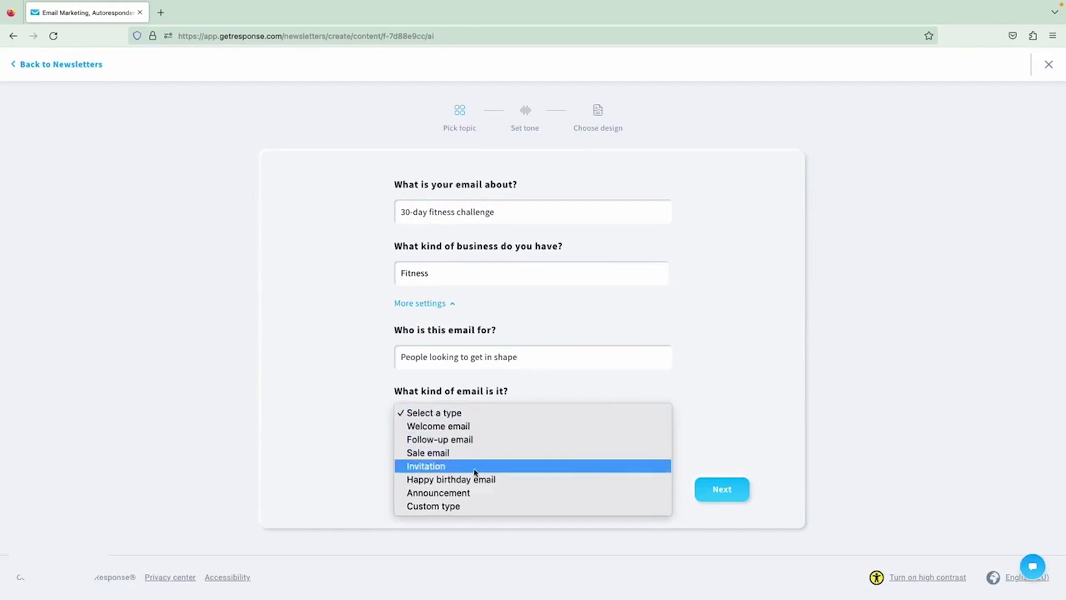
left_click(447, 512)
left_click(465, 417)
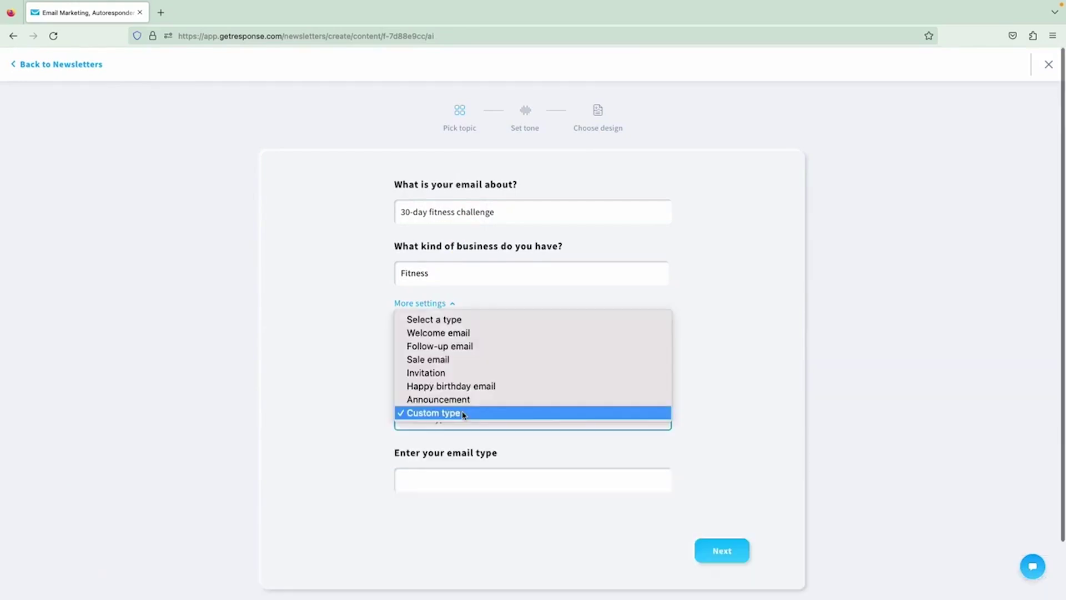
left_click(456, 399)
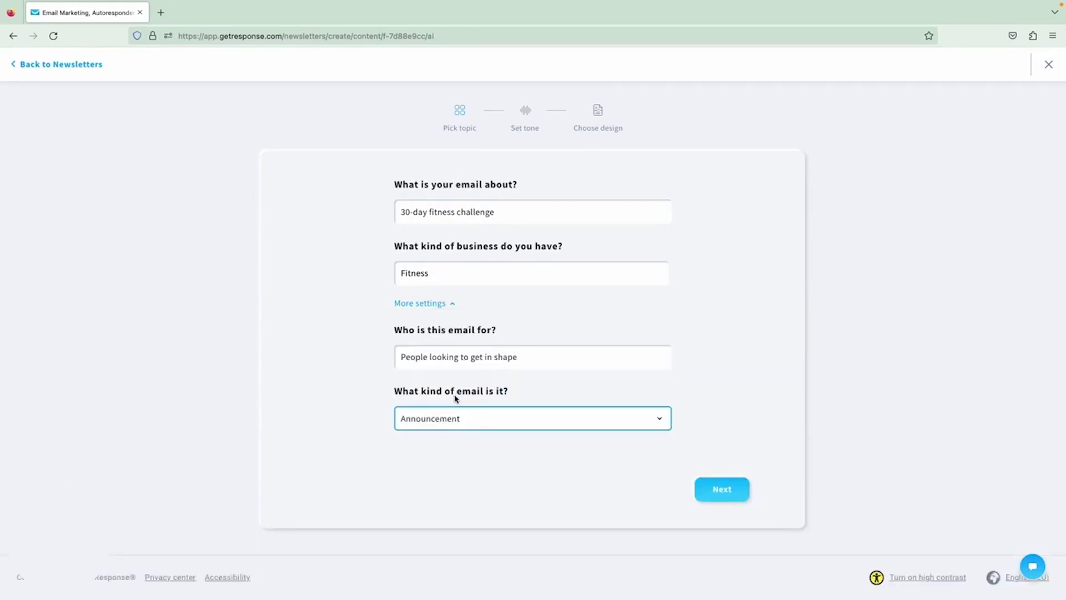
left_click(722, 490)
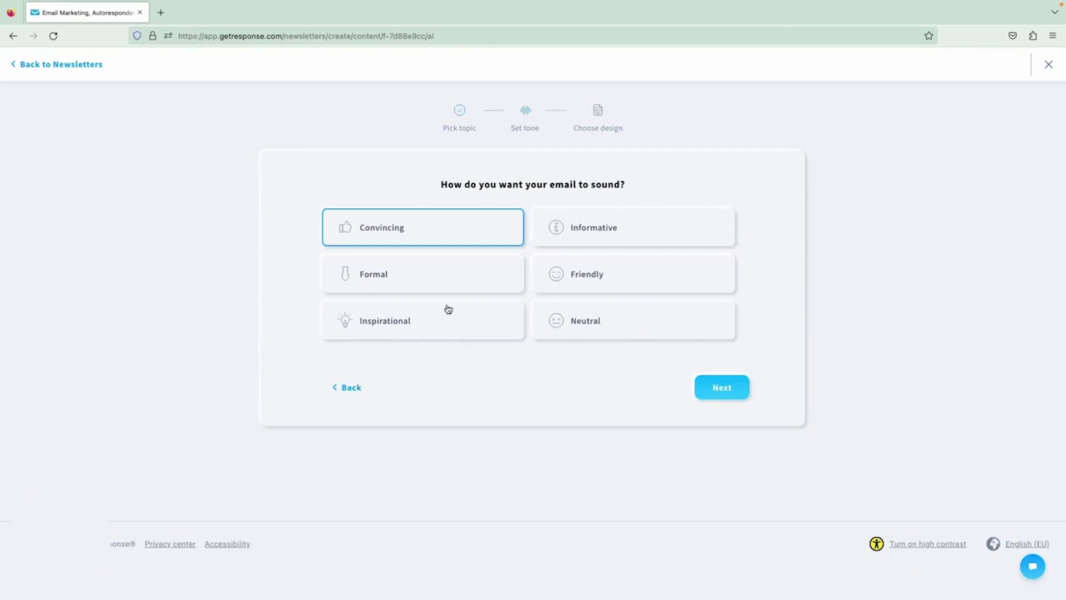
- Generate the email with Inspirational tone, one-column layout and the Pastel palette
left_click(434, 331)
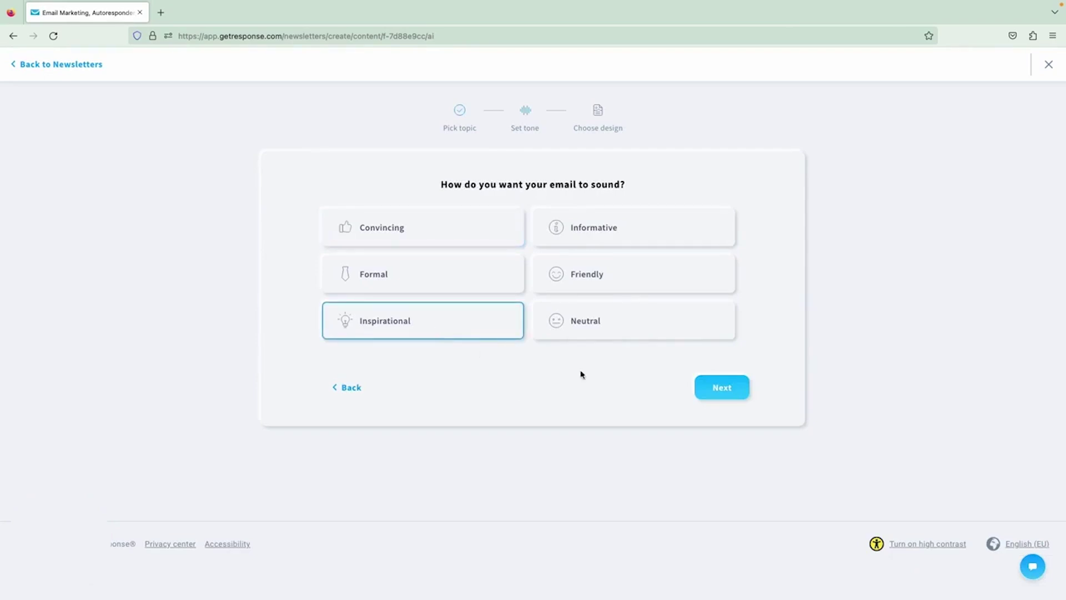
left_click(708, 392)
scroll(656, 291, "down", 1)
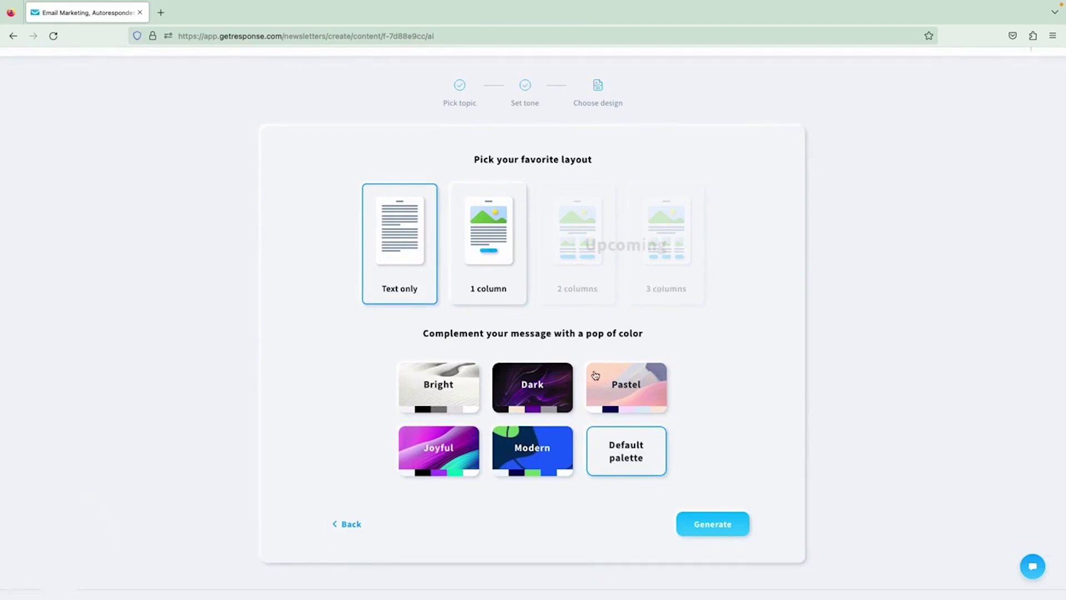
left_click(611, 381)
left_click(467, 261)
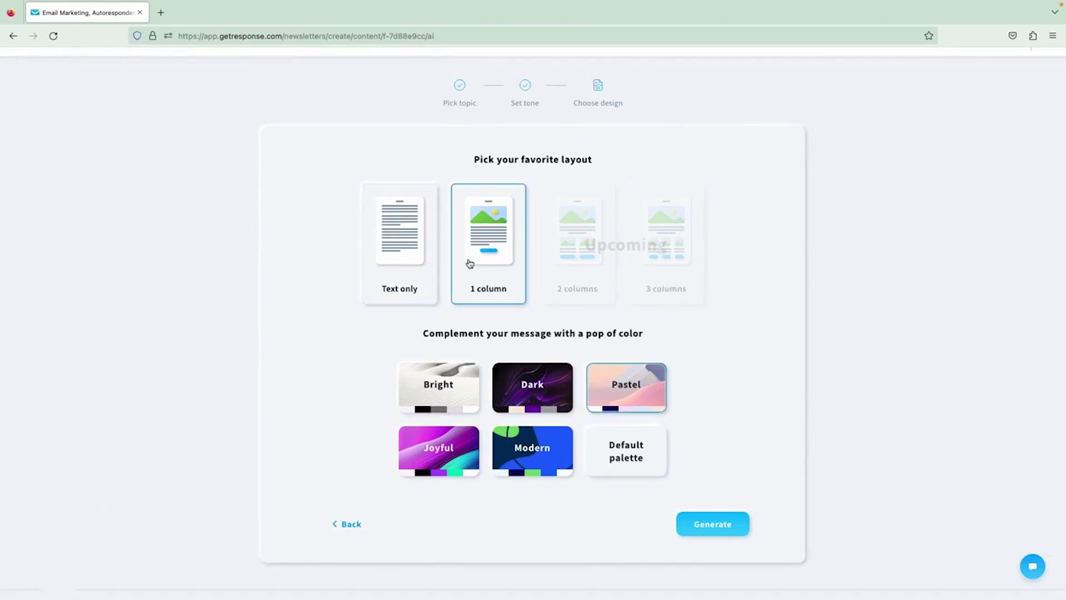
left_click(702, 531)
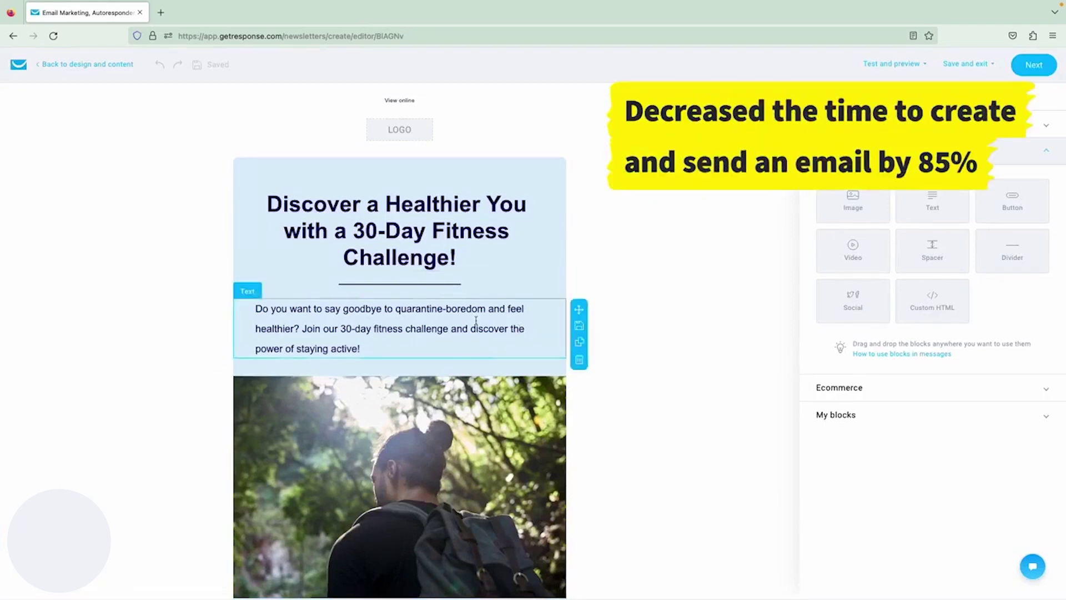
- Look through the generated 30-day fitness email, then continue to the newsletter settings
scroll(456, 248, "down", 2)
scroll(456, 248, "down", 5)
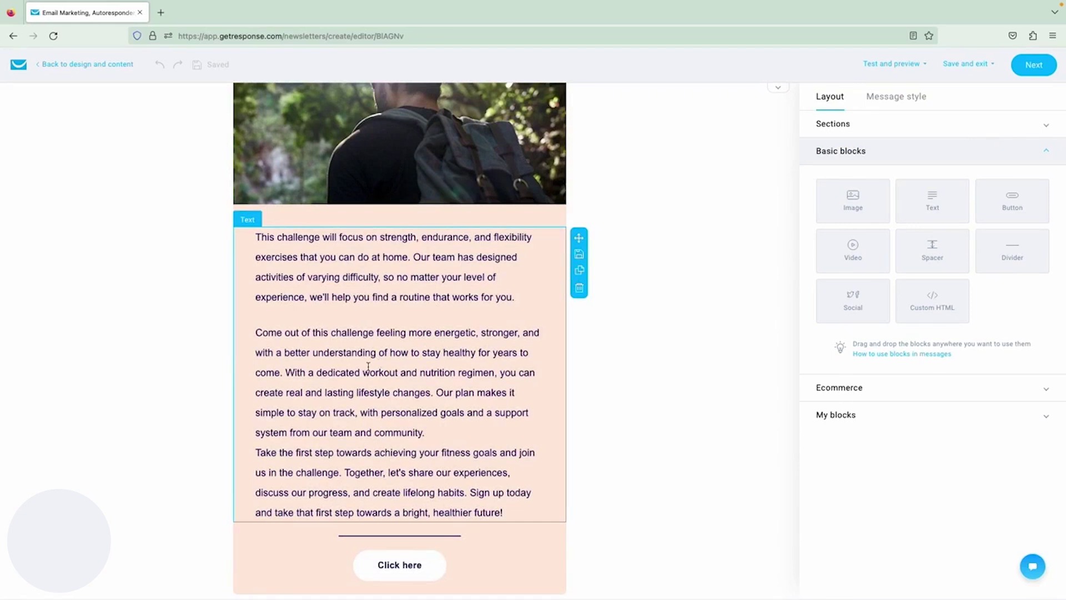
scroll(368, 367, "down", 1)
scroll(369, 367, "up", 8)
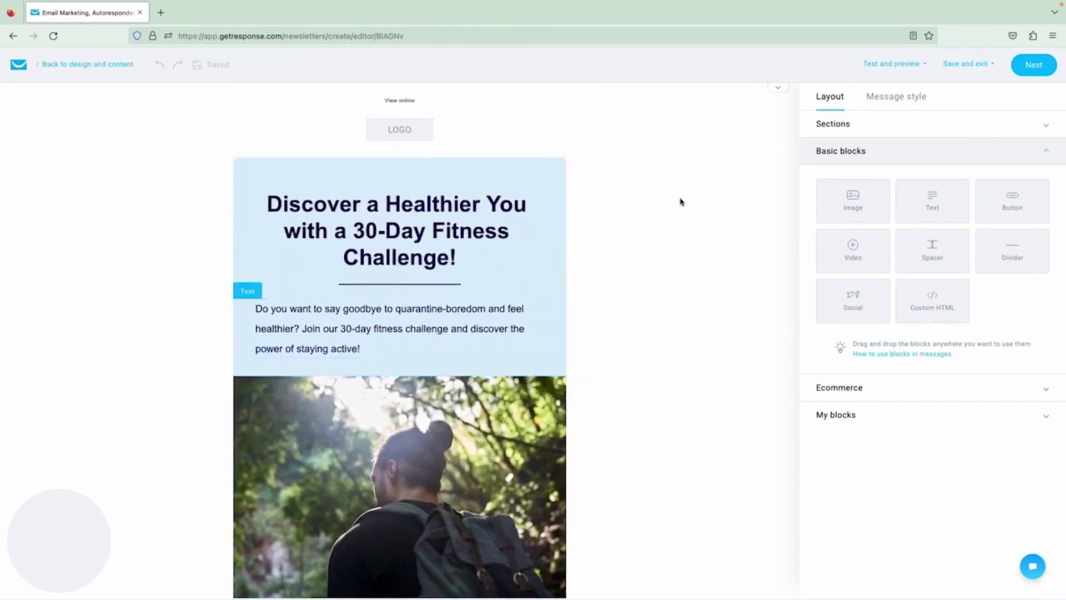
left_click(1033, 64)
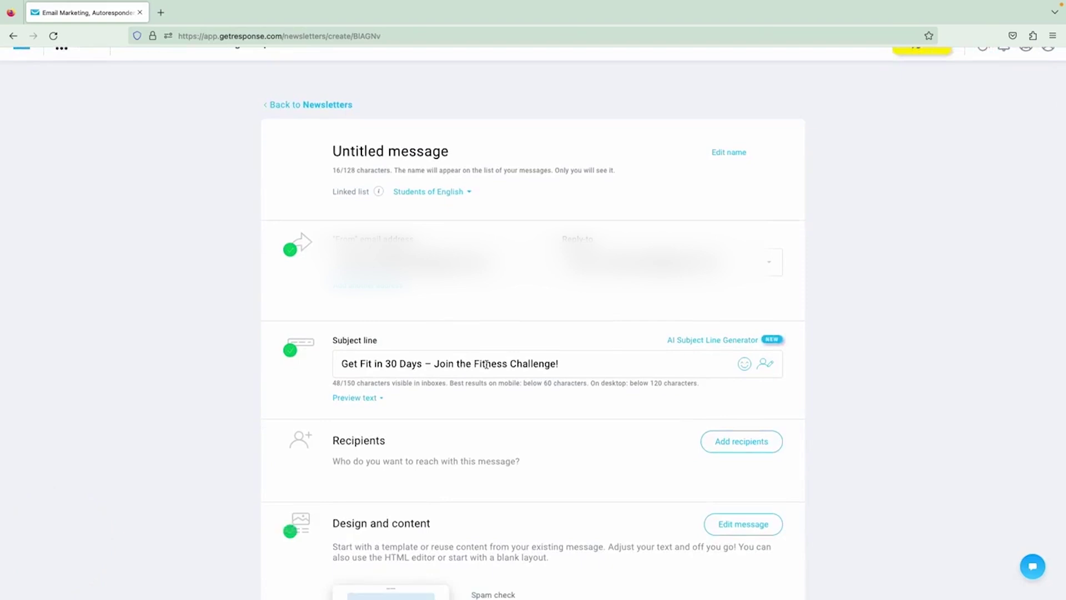
- Generate emoji subject-line ideas for '30-day fitness challenge' with business type Fitness
left_click(694, 341)
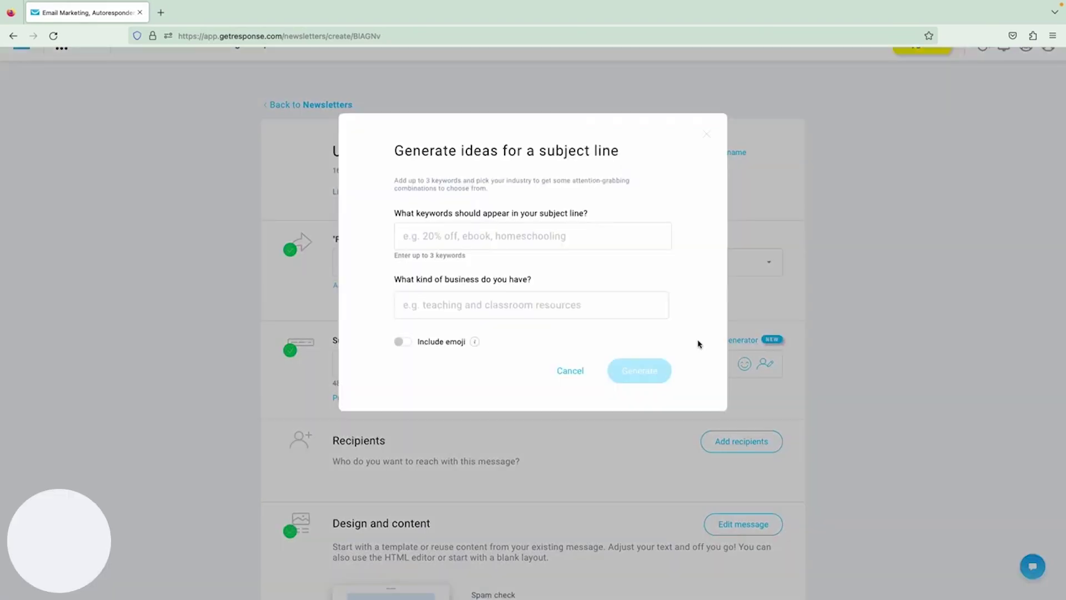
type("30-day")
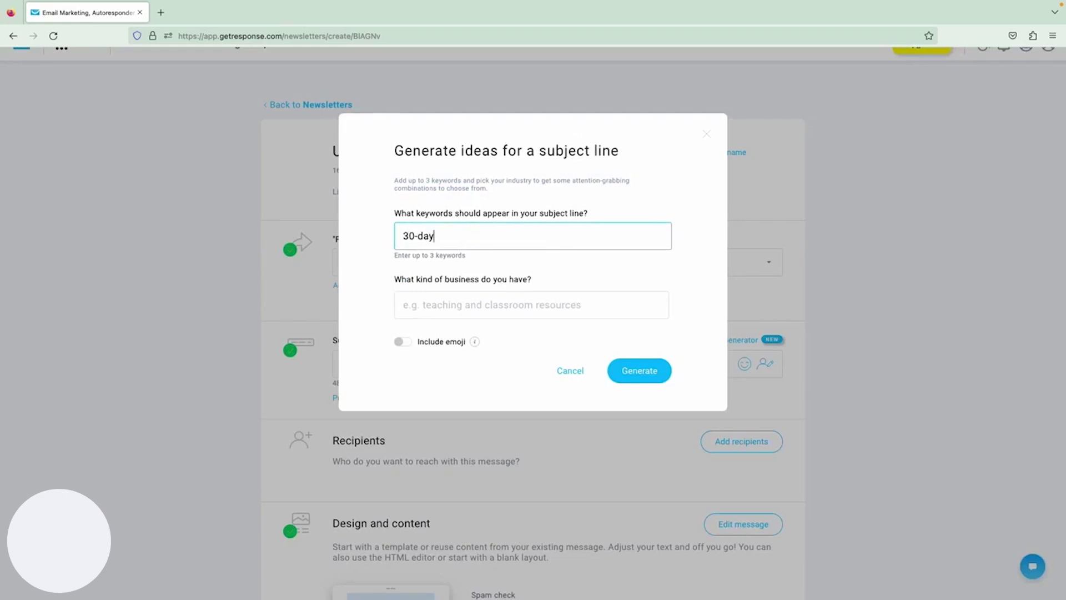
type(" fitness challenge")
left_click(407, 303)
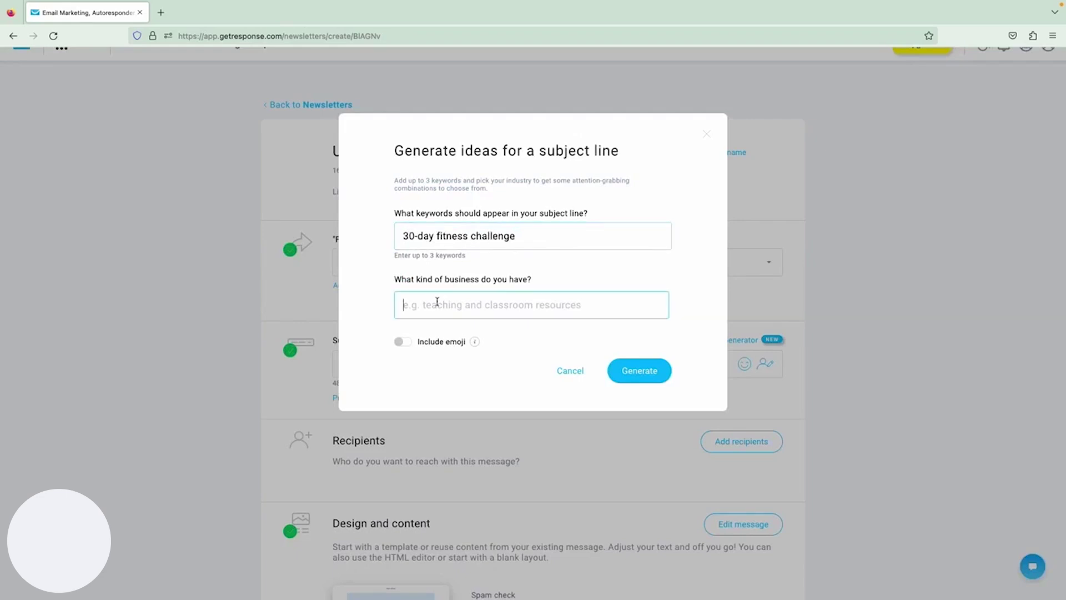
type("fitness")
left_click(430, 340)
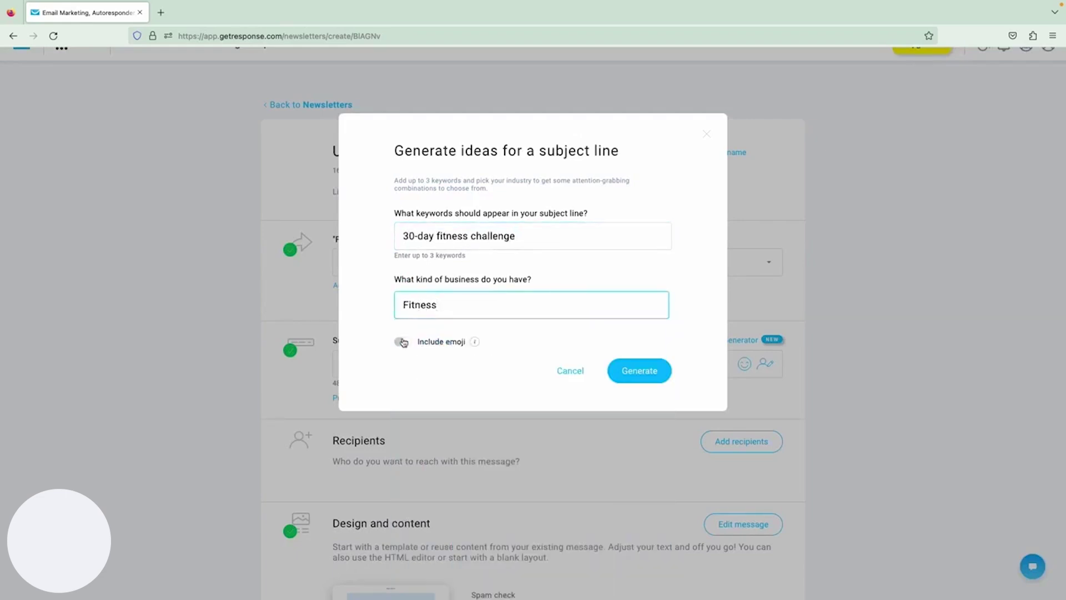
left_click(401, 342)
left_click(639, 370)
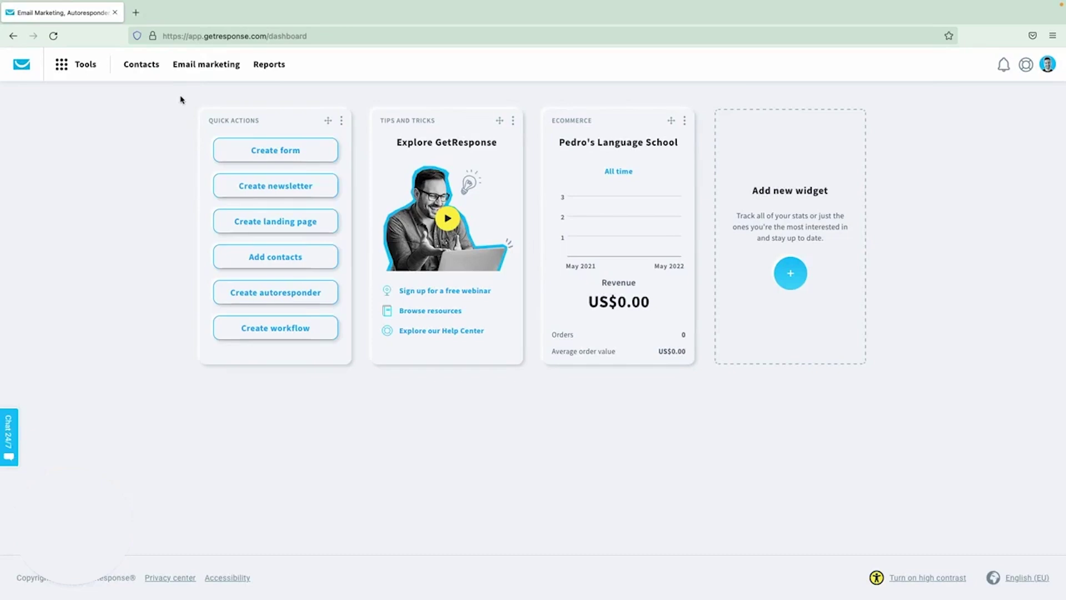
- Create a newsletter in the new Email Creator named 'My first newsletter'
left_click(198, 66)
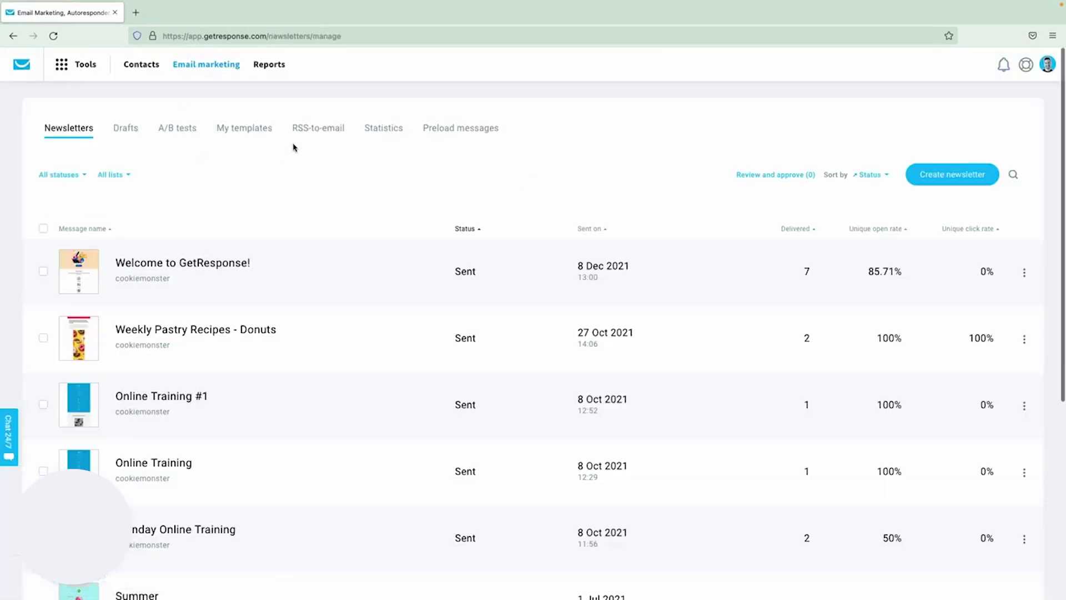
left_click(952, 176)
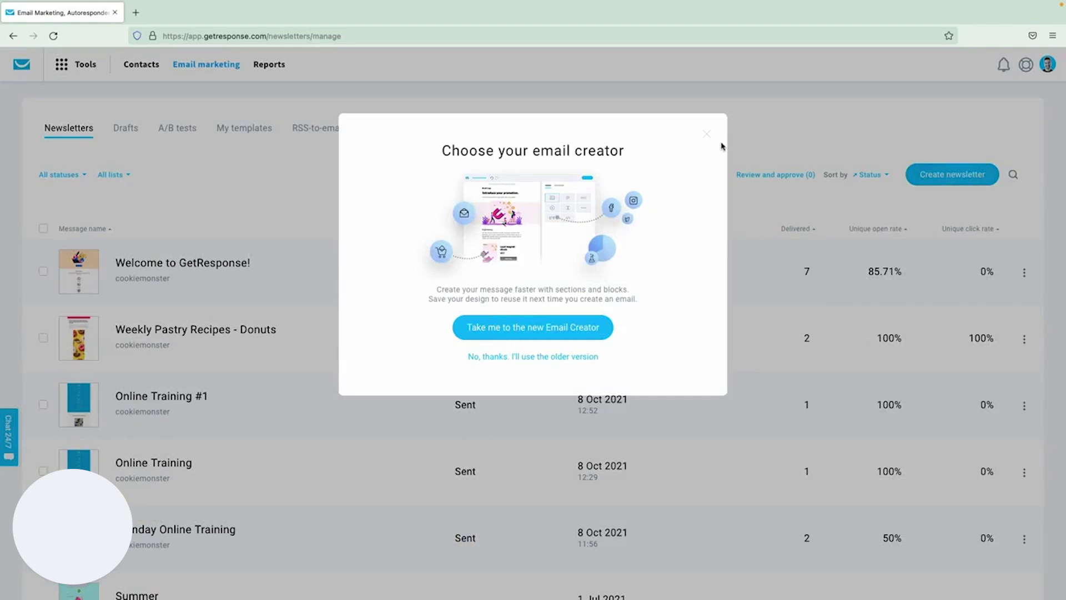
left_click(538, 328)
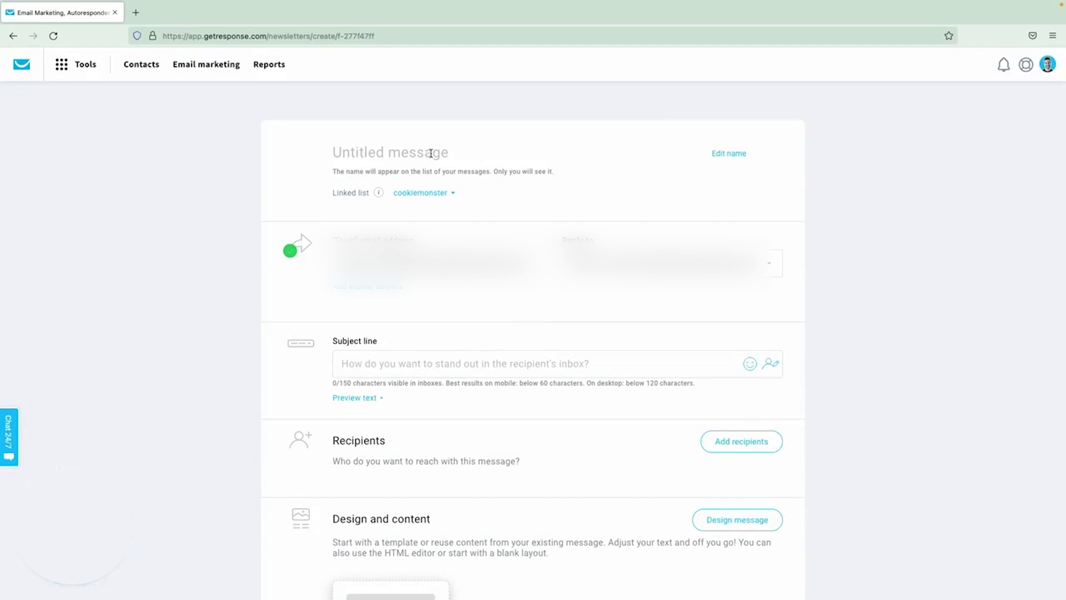
type("My first newsletter")
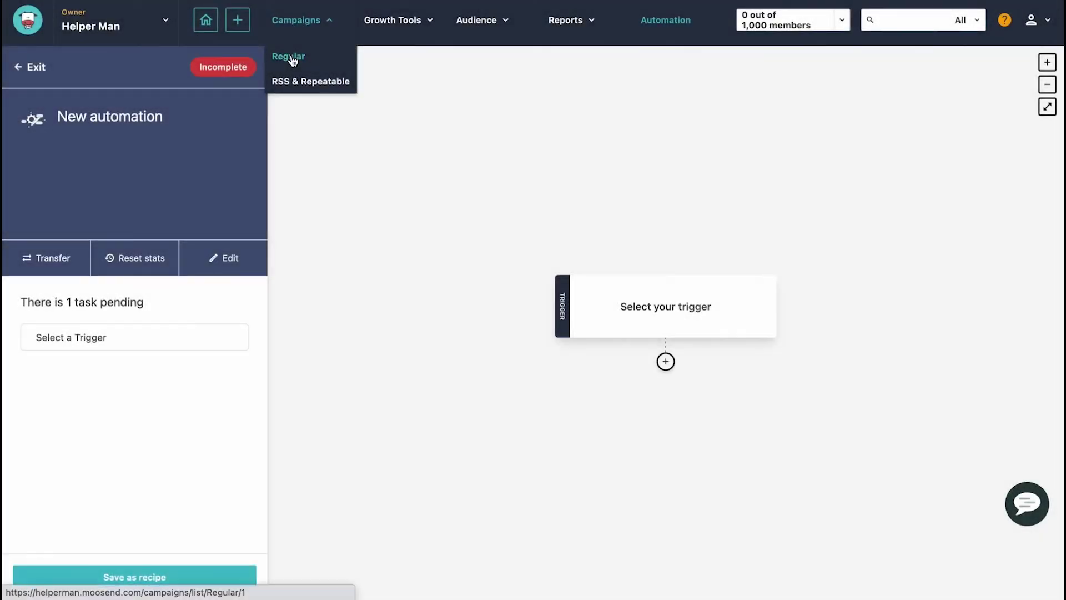
- Create a regular HTML campaign named c1
left_click(292, 60)
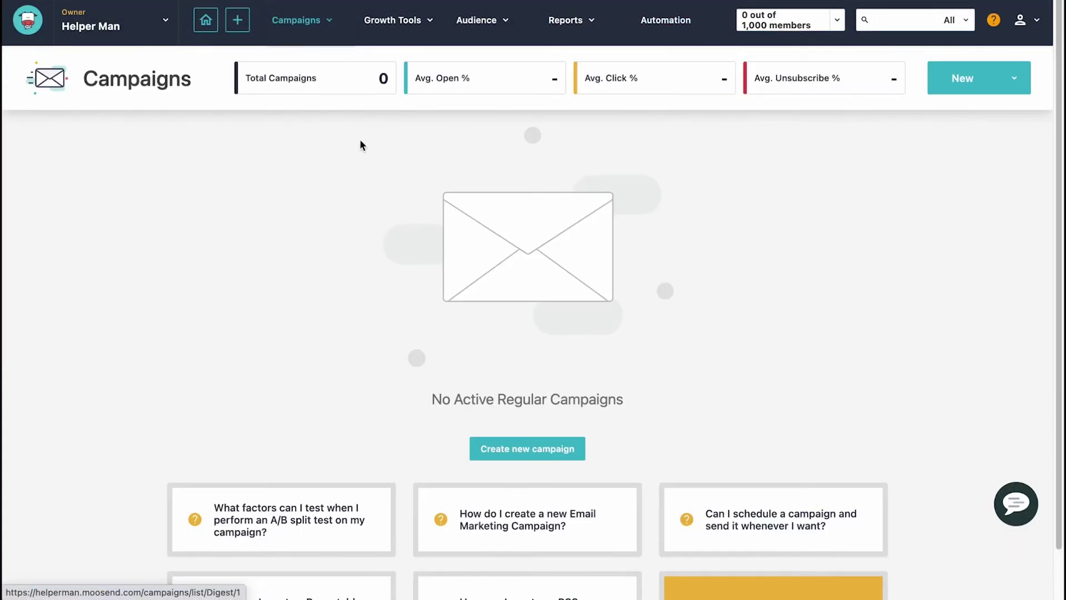
left_click(522, 448)
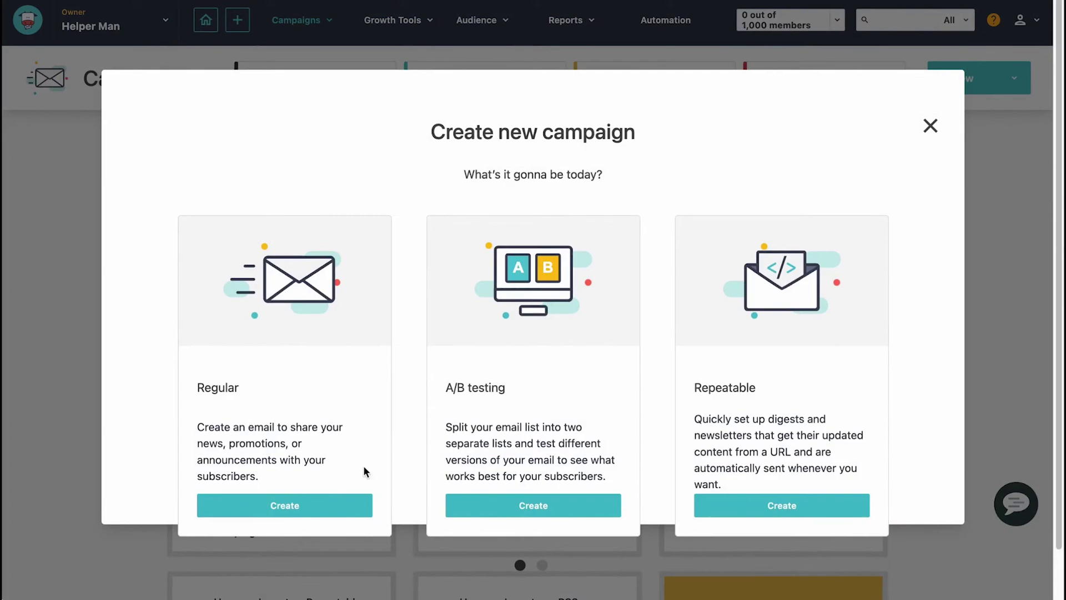
left_click(305, 503)
left_click_drag(195, 165, 345, 172)
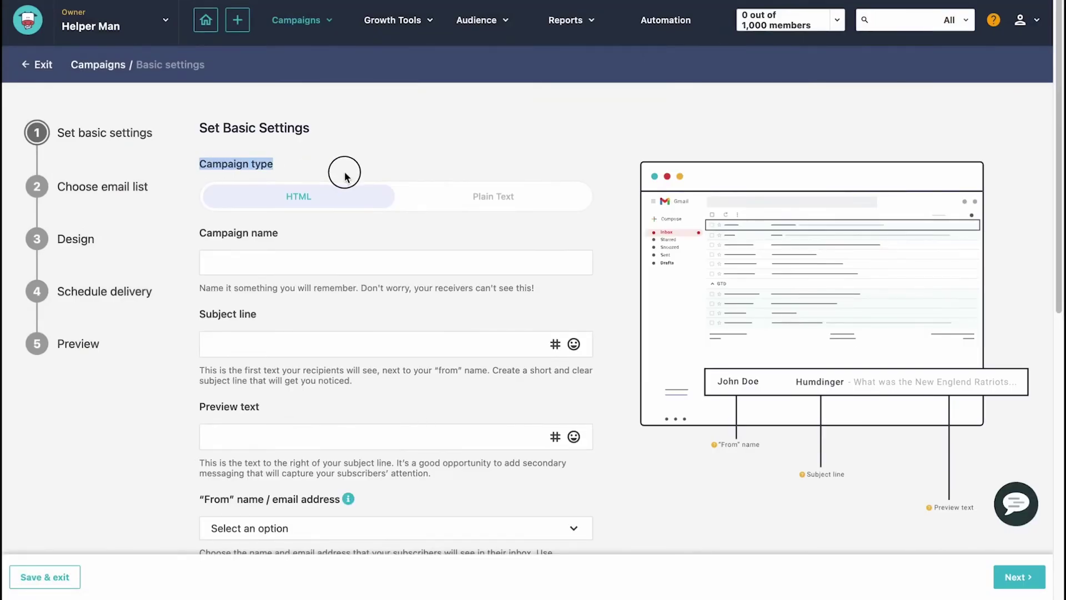
left_click(497, 208)
left_click(310, 209)
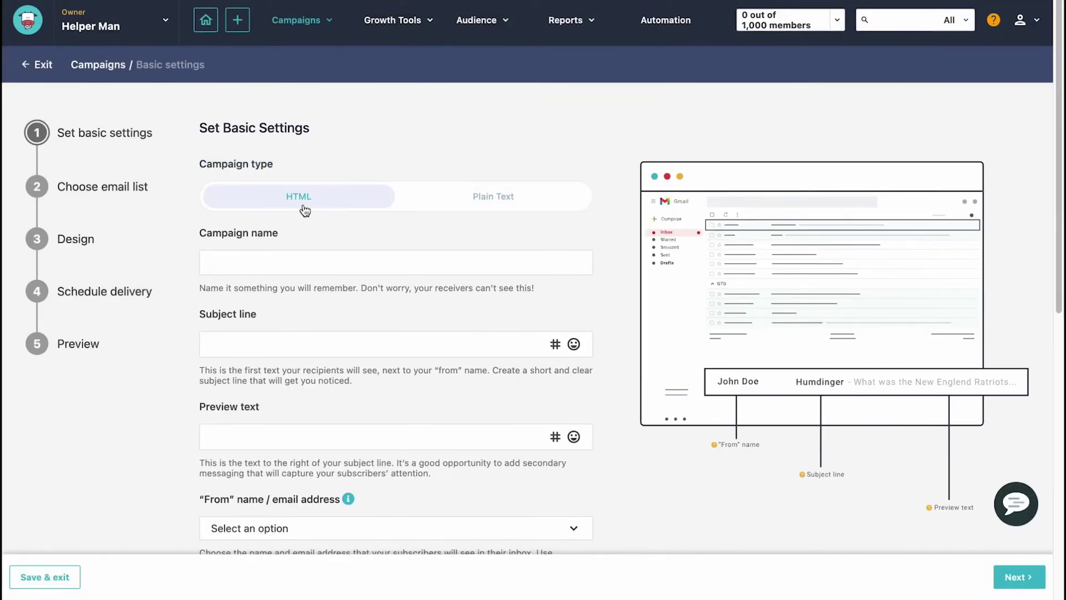
left_click(486, 198)
left_click(293, 195)
type("c1")
- Set the subject to 'Welcome message' and the preview text to 'Thanks for sub'
scroll(282, 331, "down", 1)
type("Welcome")
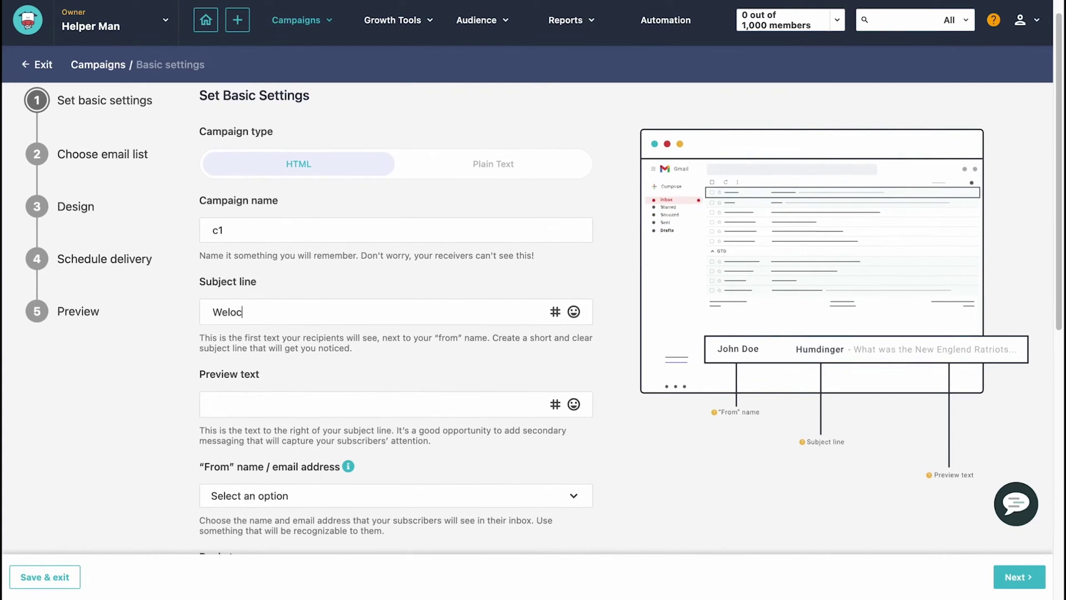
key("BackSpace")
key("BackSpace")
key("BackSpace")
key("BackSpace")
key("BackSpace")
type("lcome message")
scroll(378, 345, "down", 1)
left_click(267, 380)
left_click_drag(201, 406, 431, 424)
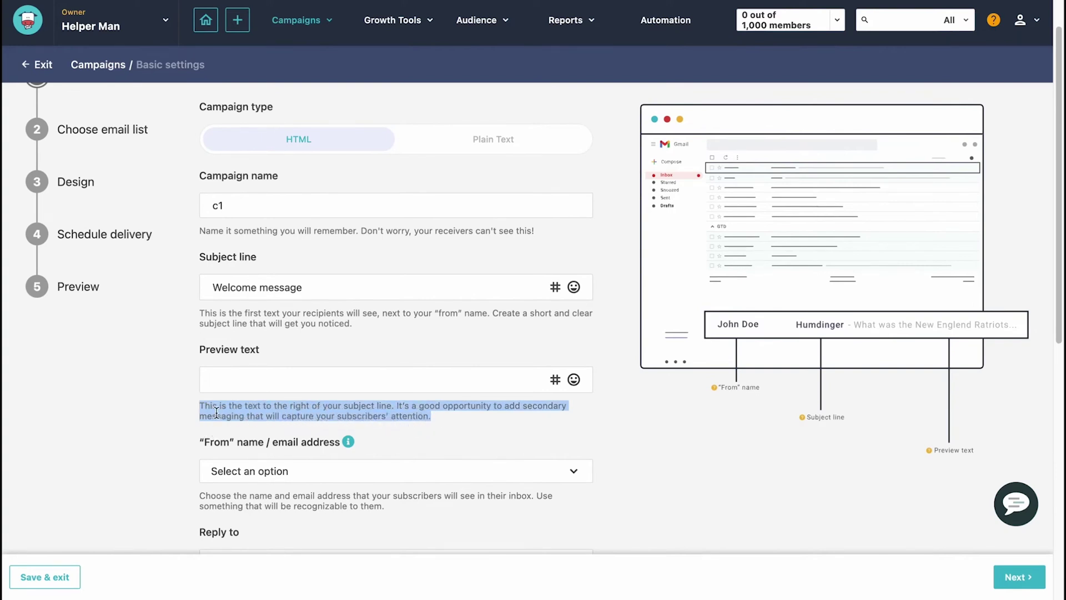
left_click(272, 370)
type("Thanks ")
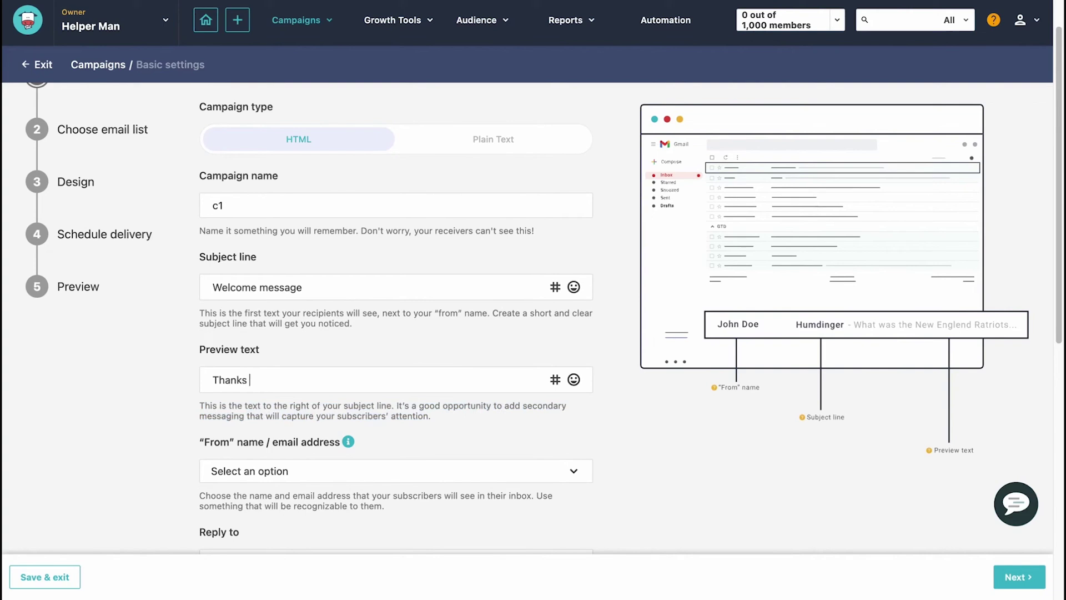
type("for sub")
- Use the owner account as sender and reply-to, and turn on Google Analytics tracking
scroll(192, 285, "down", 3)
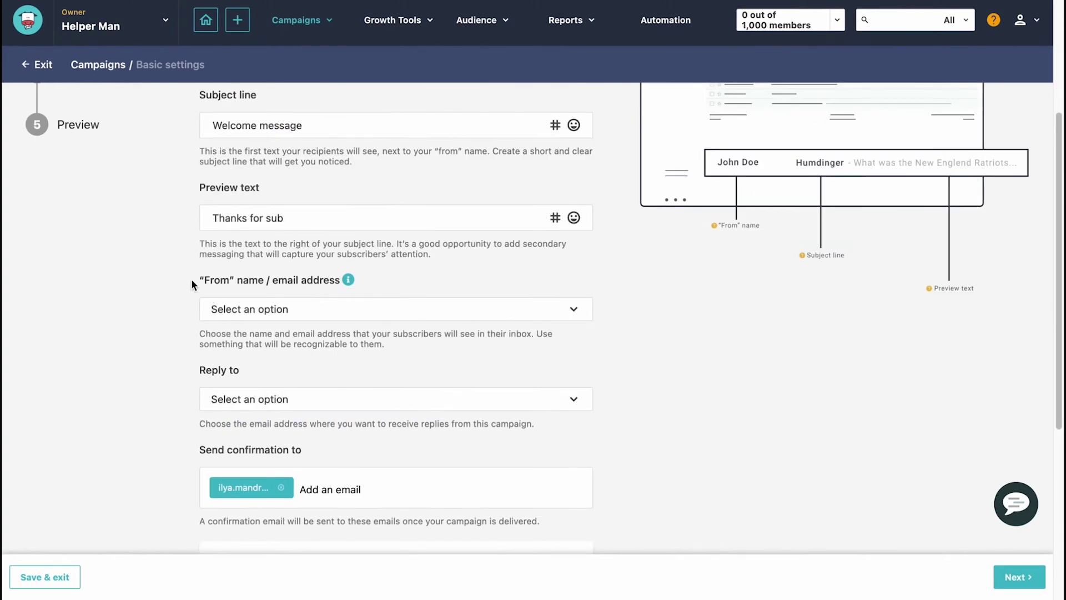
left_click_drag(193, 284, 289, 297)
left_click(300, 314)
left_click(304, 337)
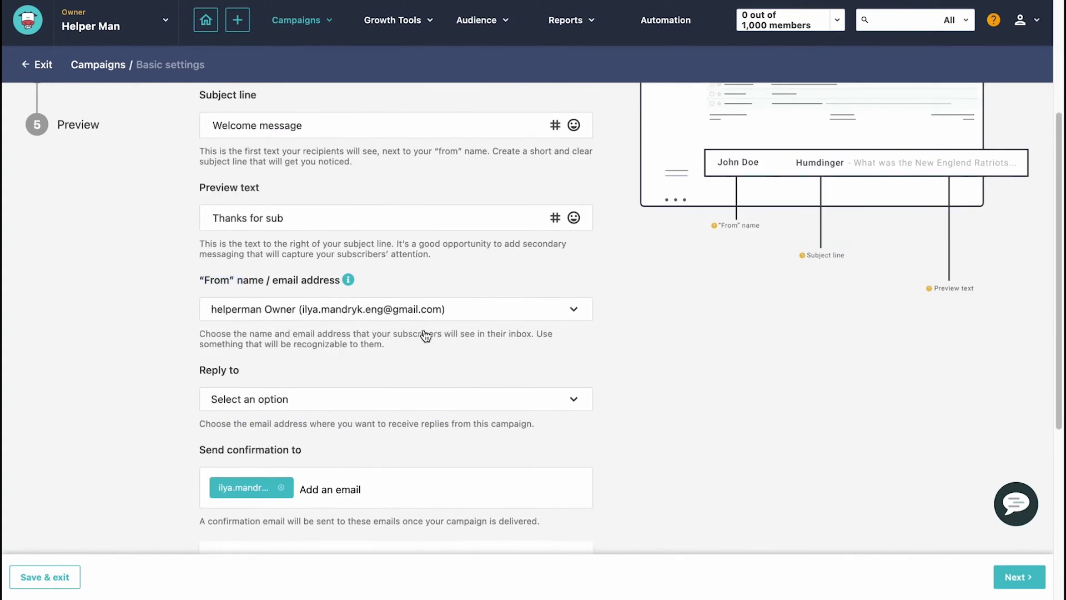
scroll(321, 424, "down", 2)
left_click(280, 275)
left_click(246, 300)
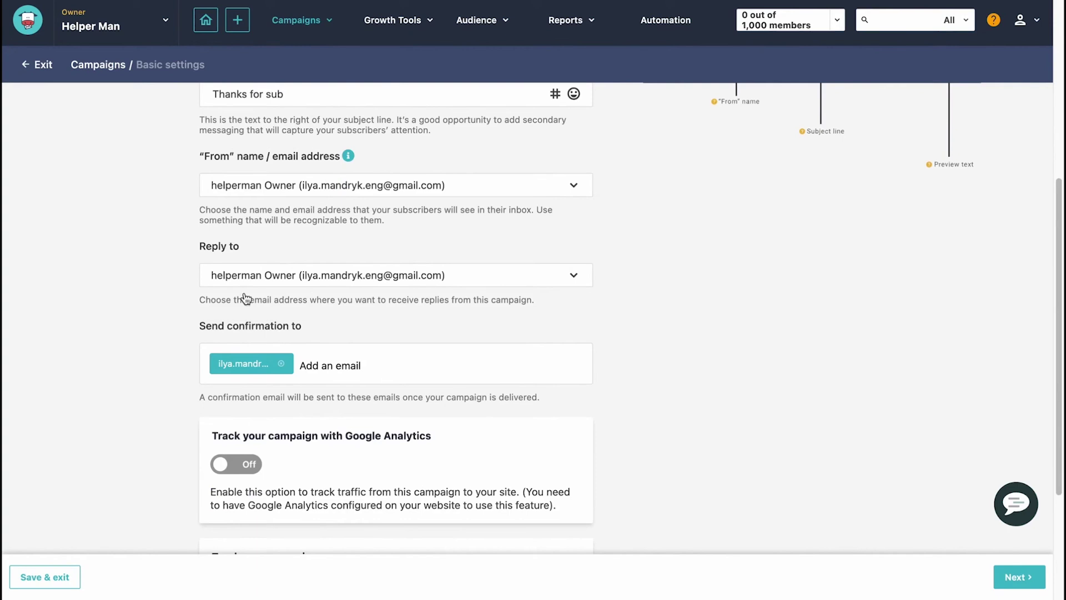
scroll(187, 301, "down", 1)
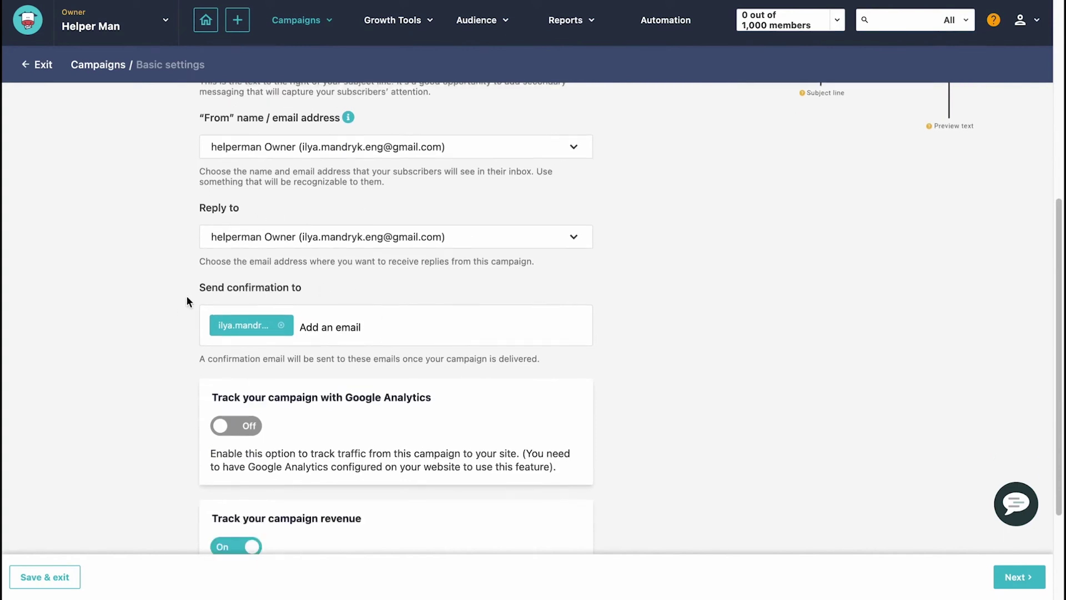
scroll(278, 322, "down", 1)
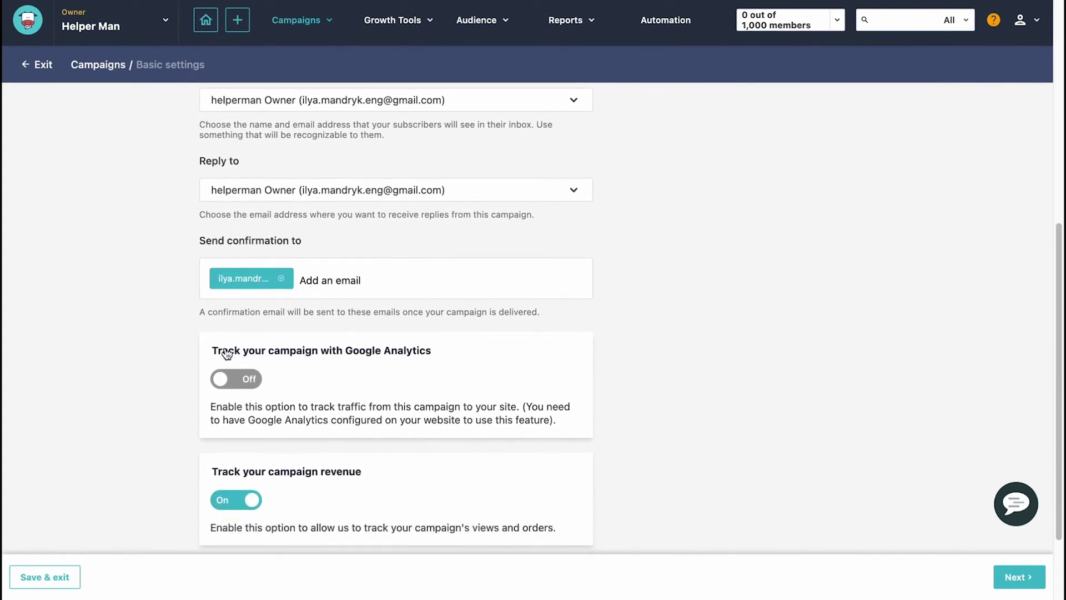
left_click(244, 380)
scroll(333, 409, "down", 1)
scroll(334, 412, "down", 2)
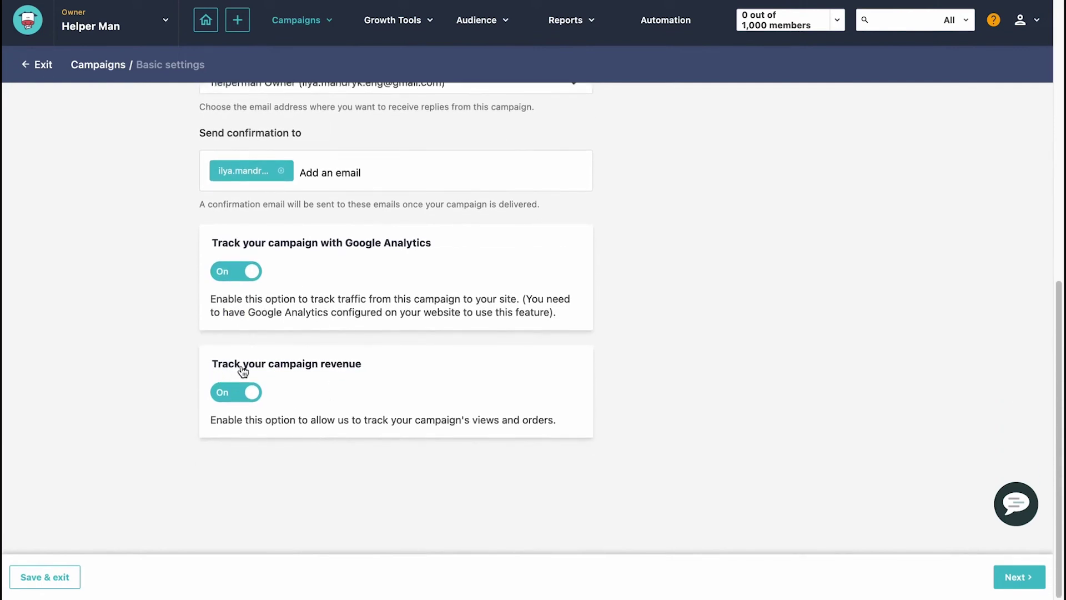
scroll(471, 410, "up", 10)
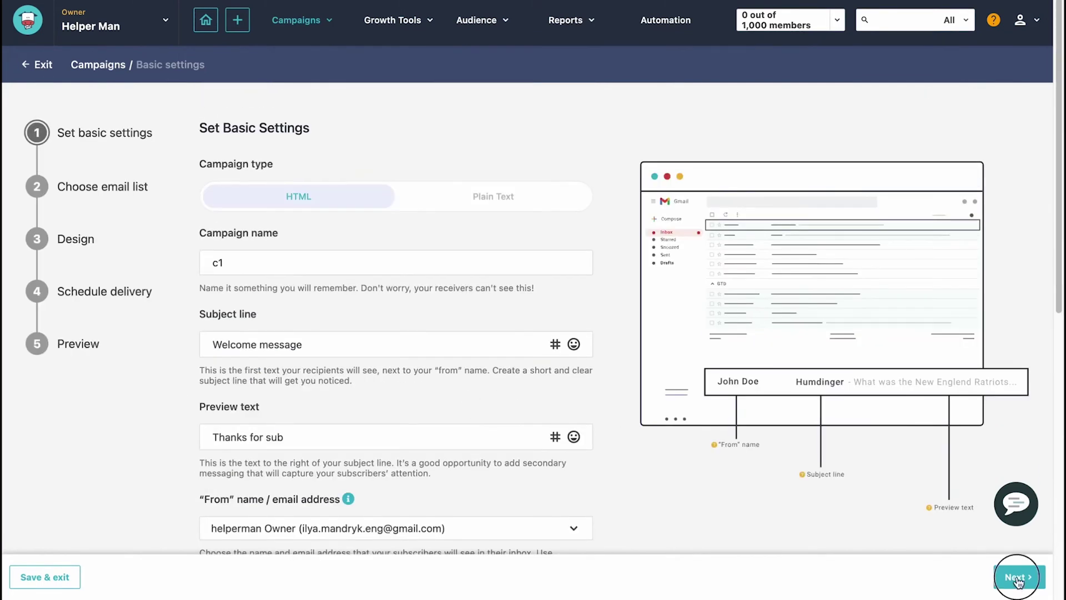
- Choose the first mailing list, leaving el1 unselected, as the campaign's recipients
left_click(1017, 580)
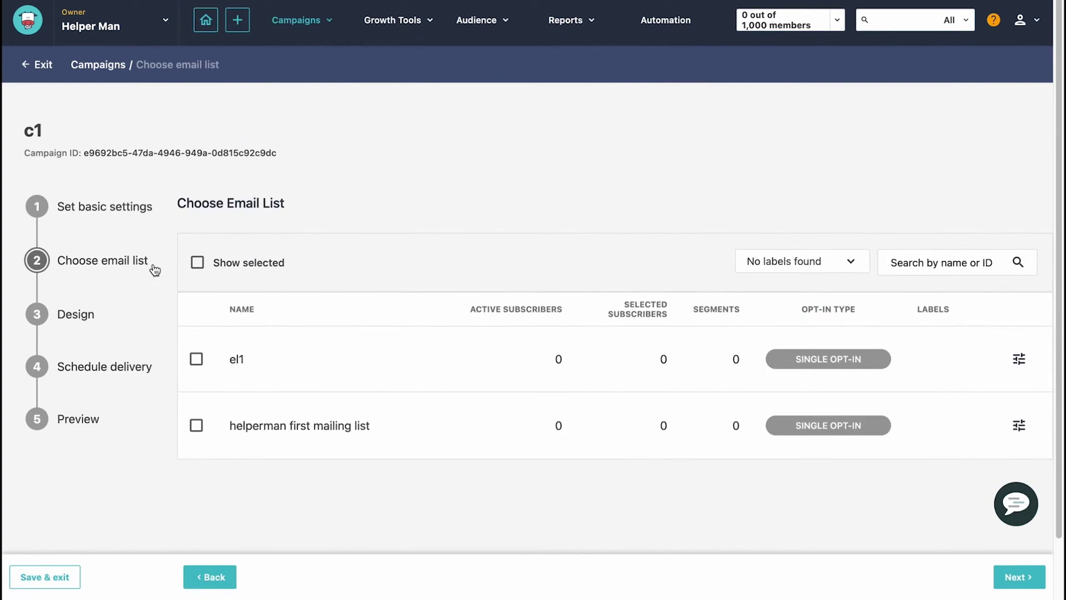
left_click(196, 425)
left_click(196, 359)
left_click(196, 359)
left_click(1000, 576)
- Browse the templates and preview Experience M at mobile size
scroll(494, 387, "down", 5)
scroll(493, 386, "up", 3)
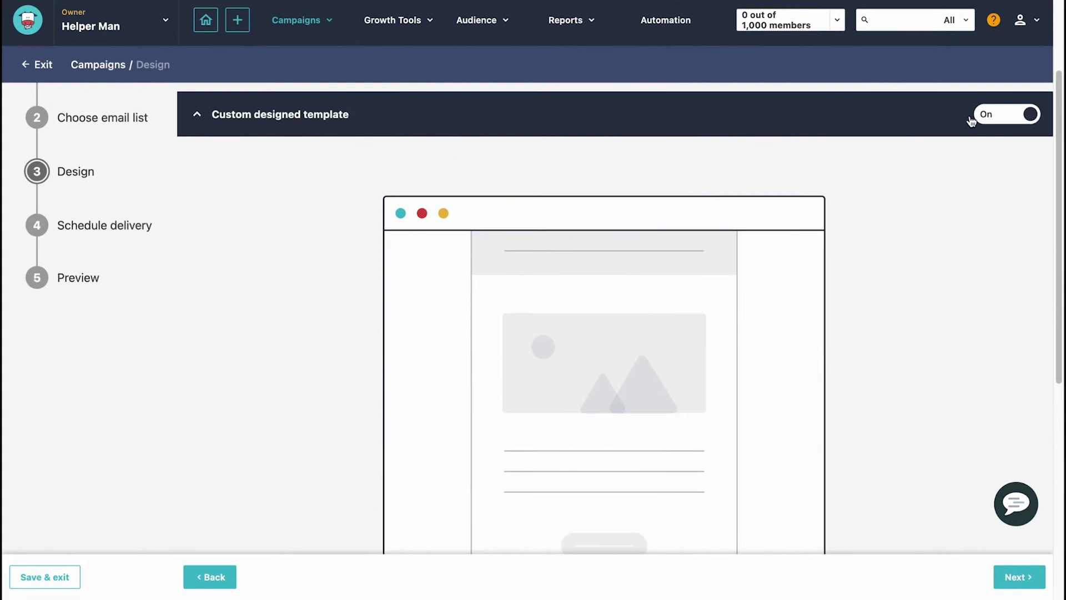
scroll(615, 261, "down", 6)
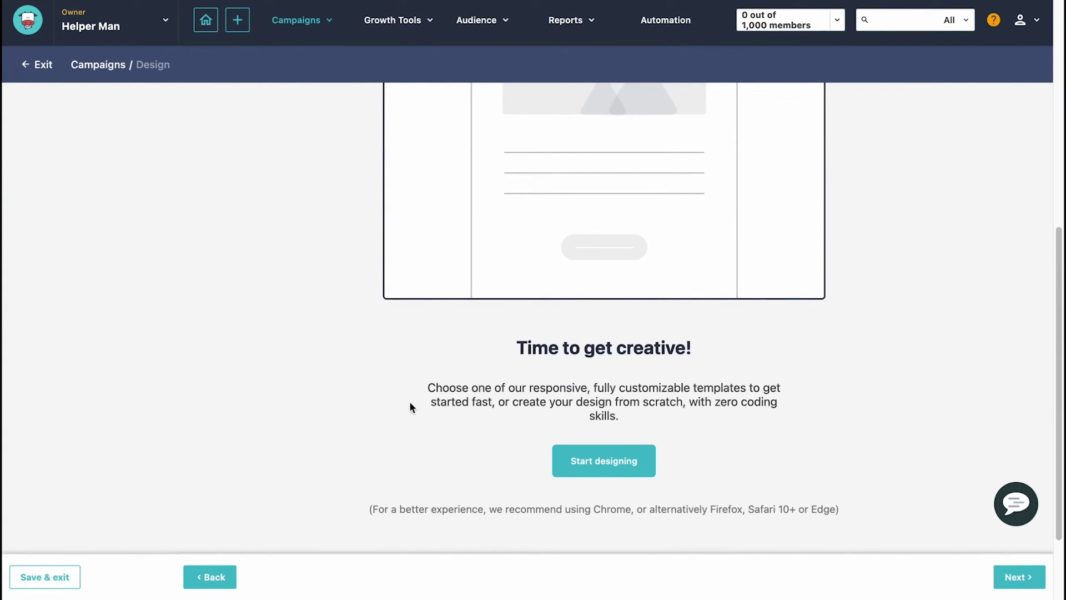
scroll(718, 396, "down", 1)
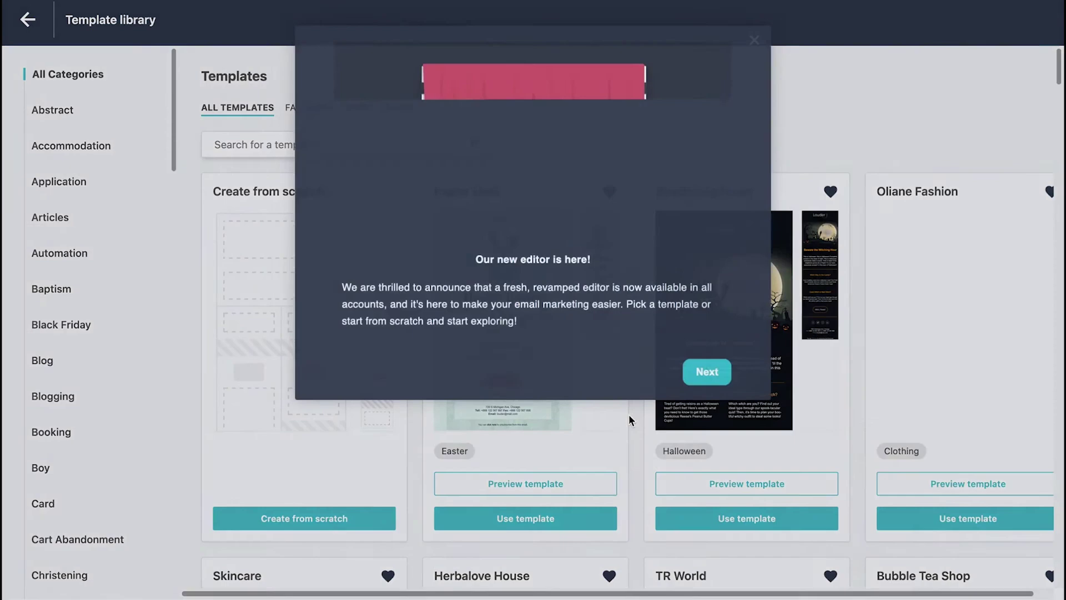
key("Escape")
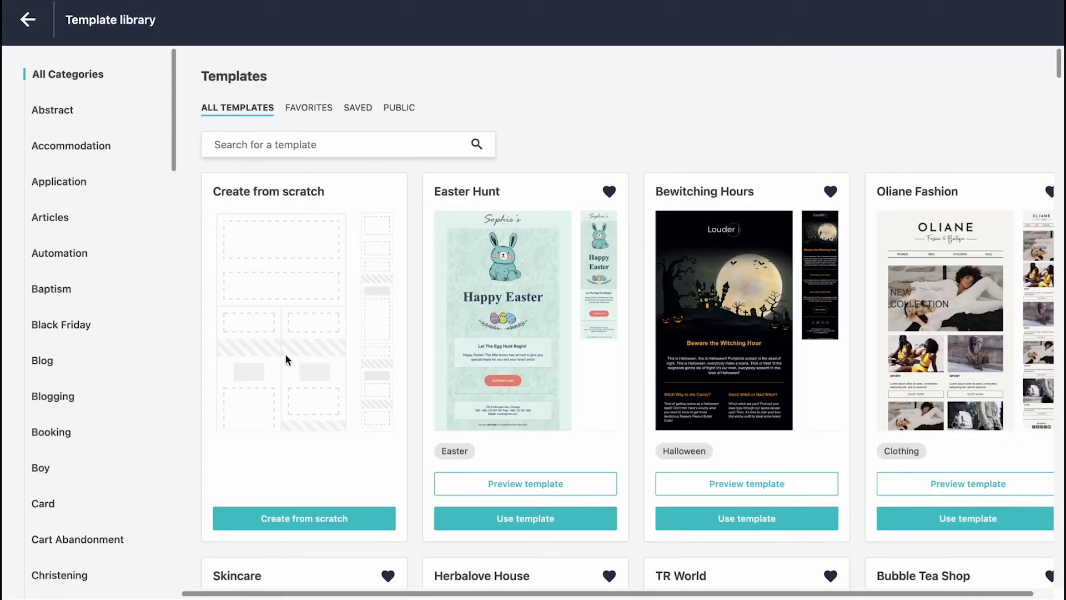
scroll(678, 360, "down", 12)
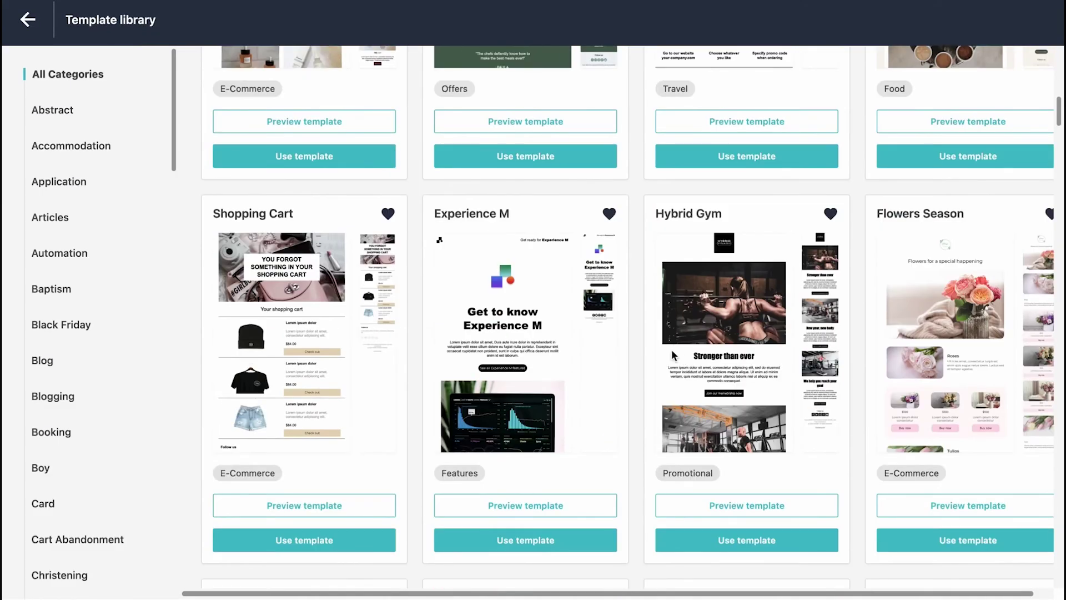
left_click(516, 505)
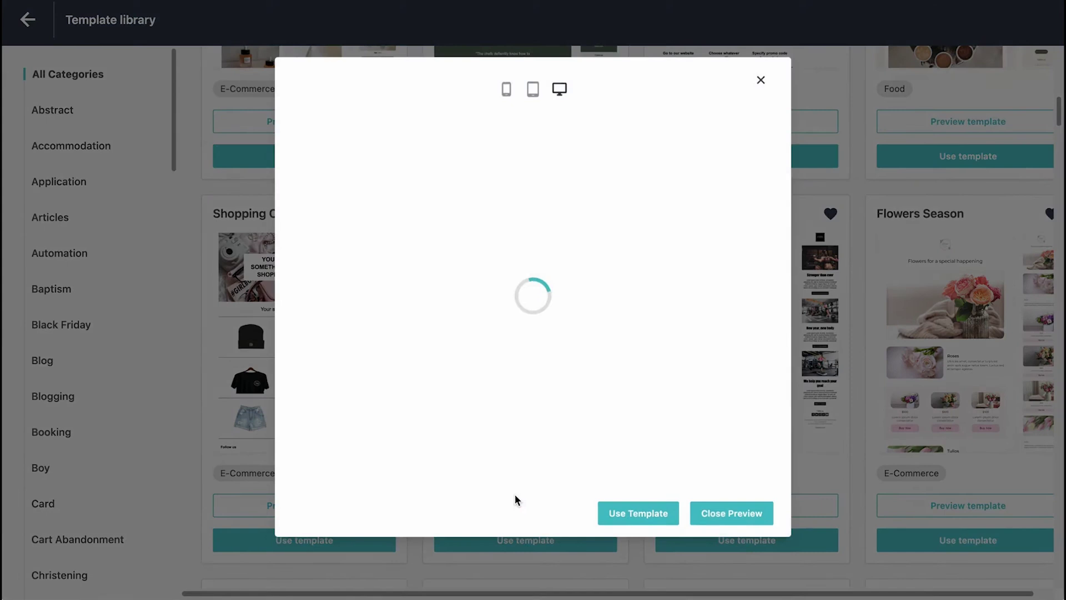
scroll(551, 346, "down", 5)
scroll(551, 345, "down", 3)
left_click(506, 89)
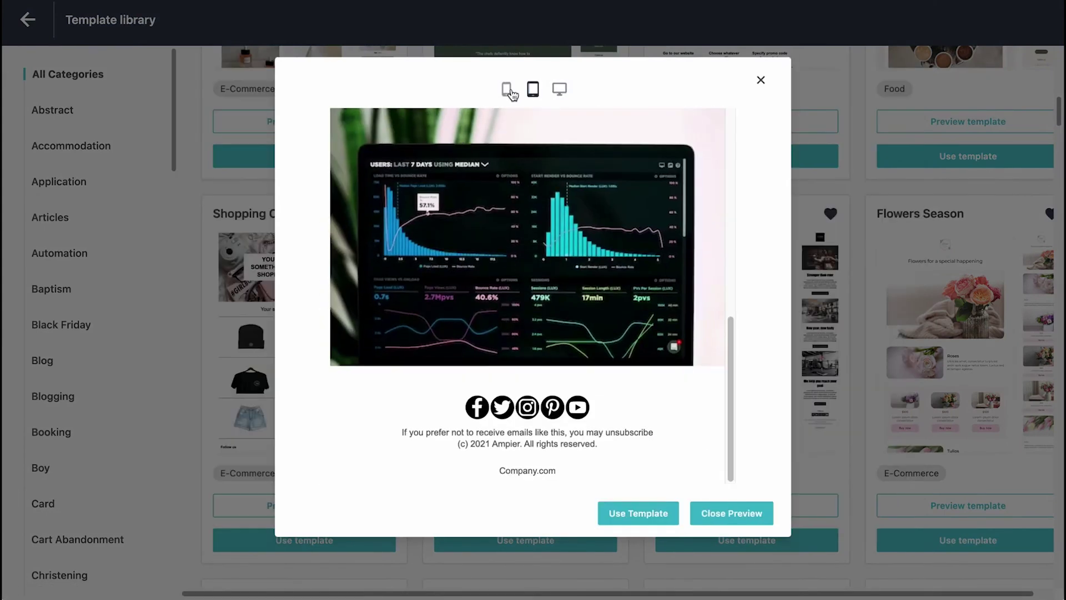
scroll(500, 334, "down", 10)
left_click(653, 510)
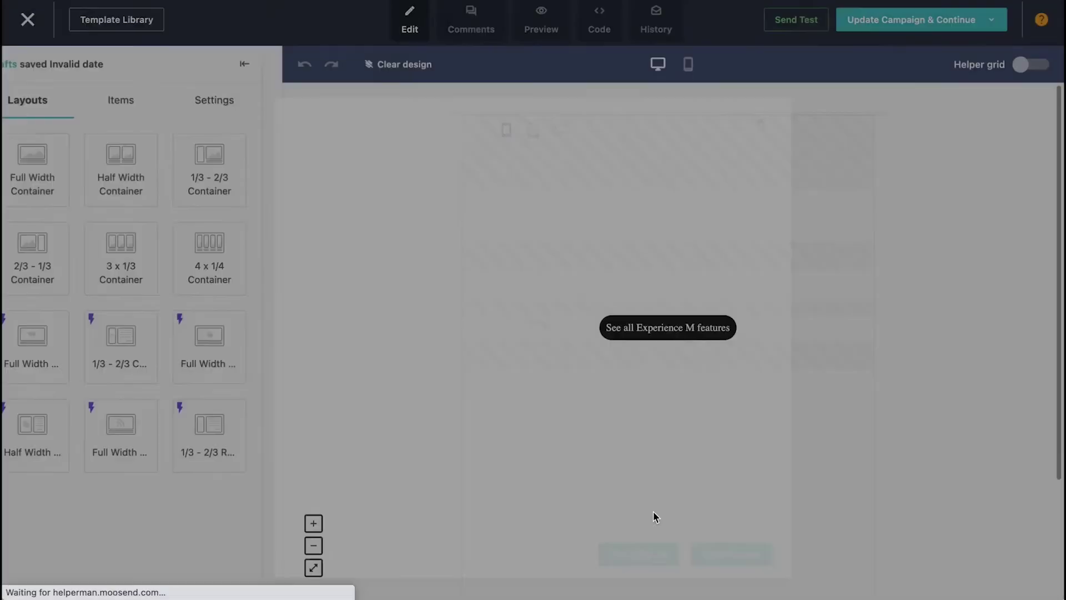
left_click(618, 236)
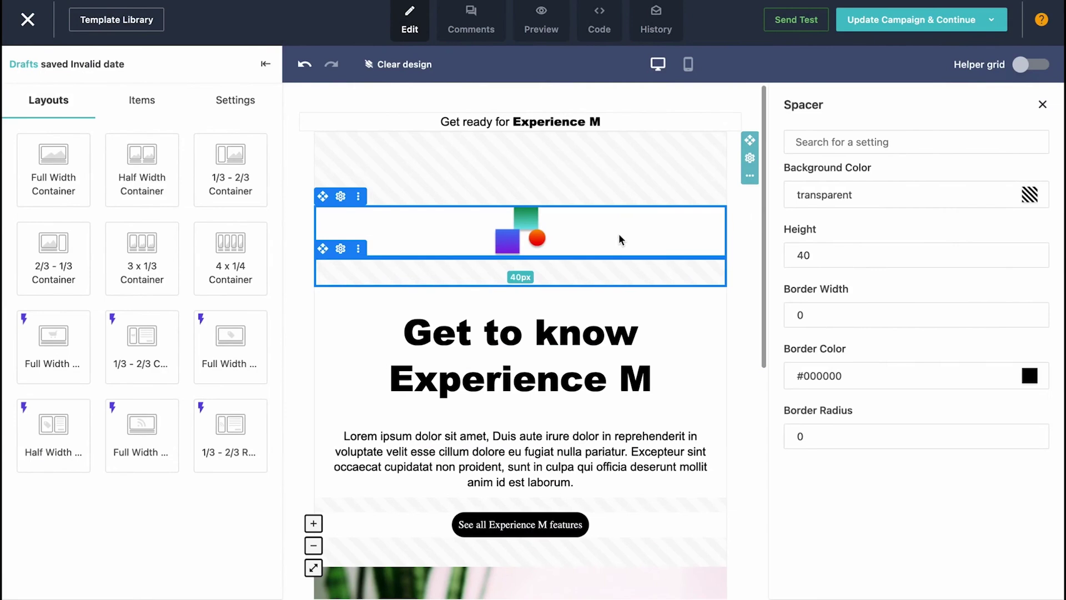
left_click(519, 236)
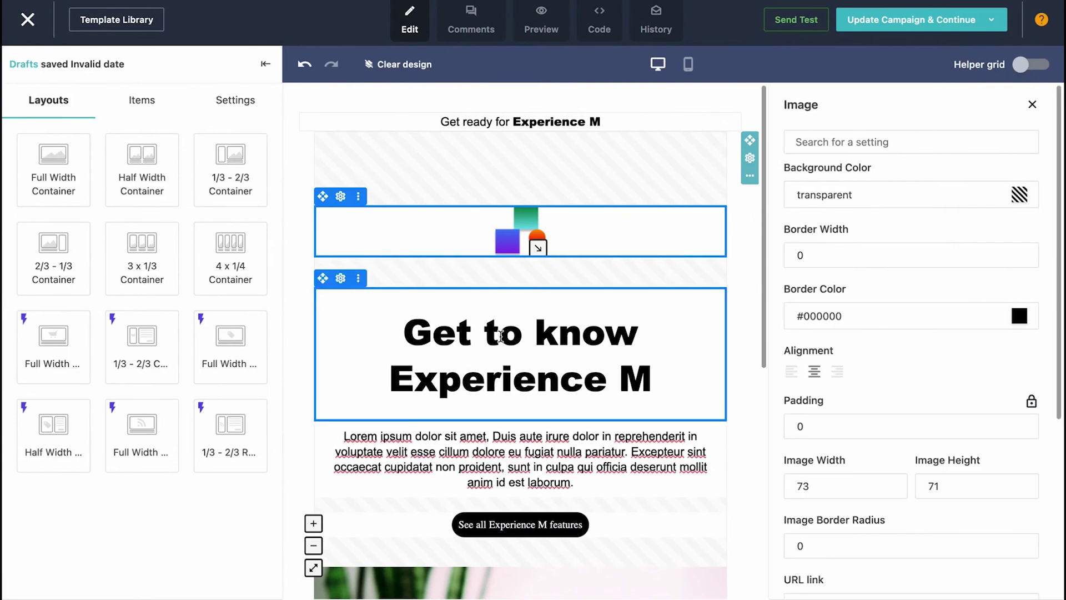
left_click(139, 101)
left_click(233, 101)
left_click(147, 106)
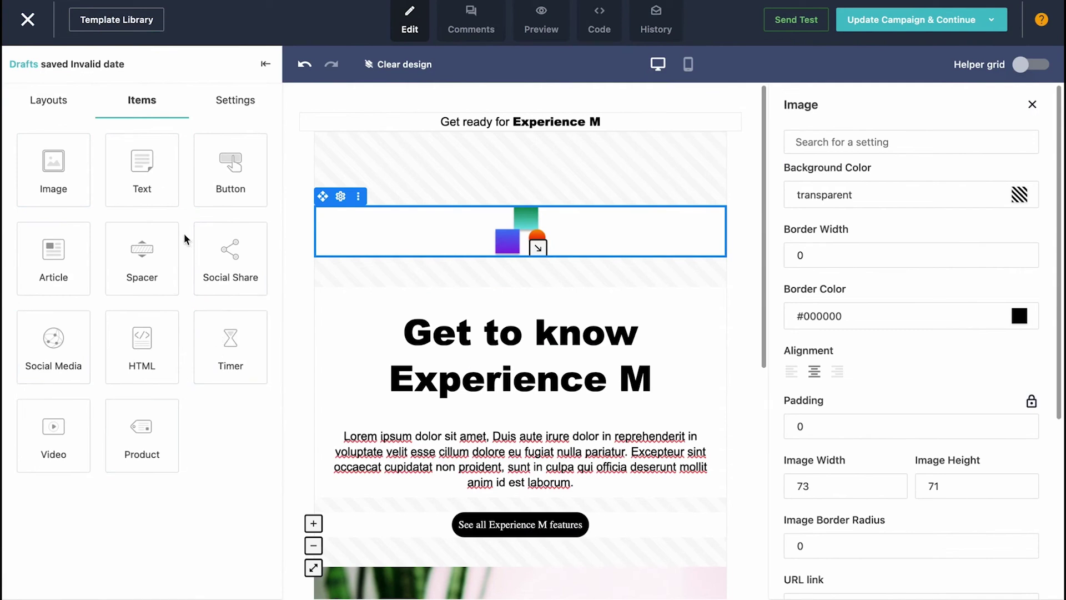
left_click_drag(139, 172, 393, 229)
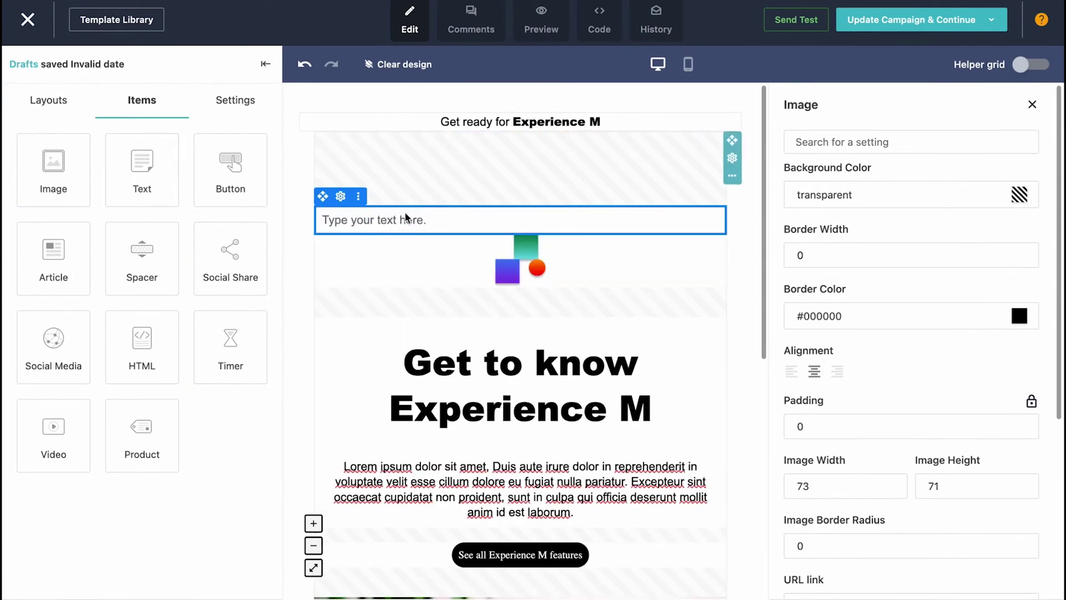
left_click(358, 196)
left_click(383, 196)
left_click(754, 349)
left_click(56, 106)
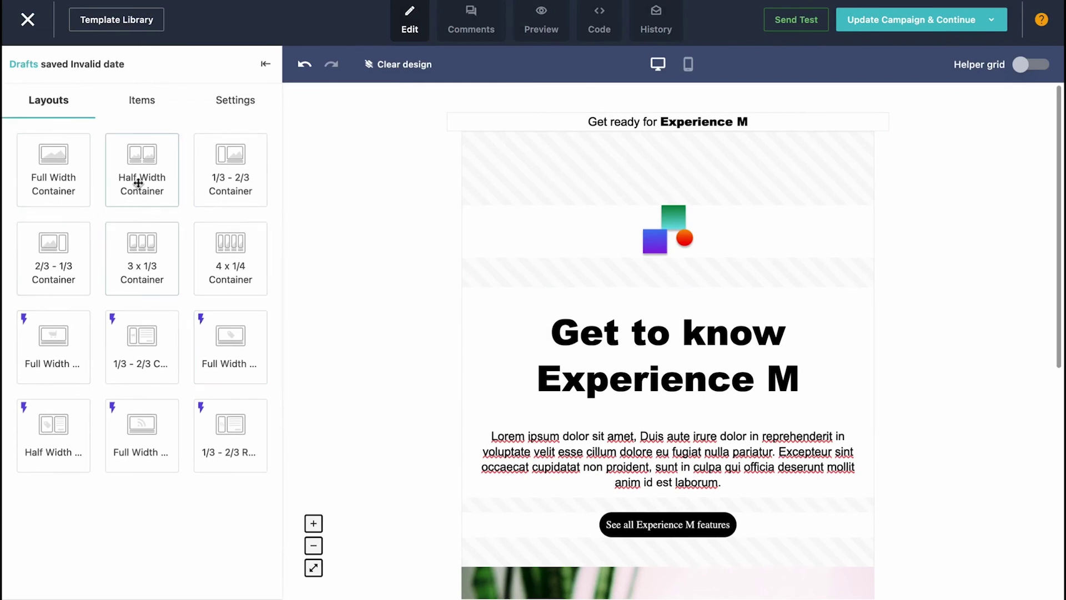
left_click(234, 104)
left_click(656, 243)
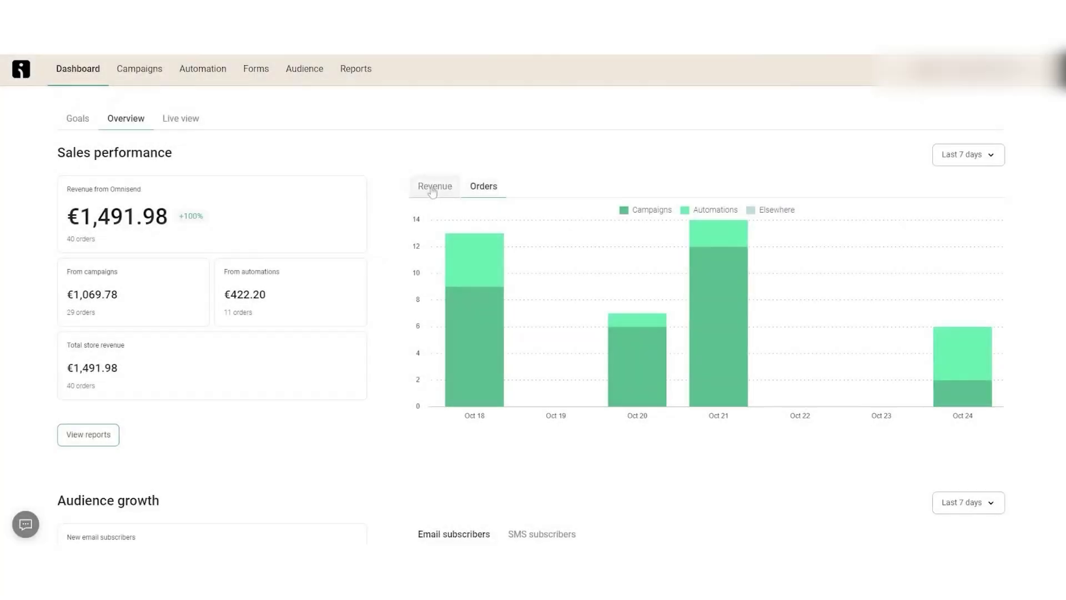
- Show the dashboard sales chart as euro revenue and compare SMS and email subscriber growth
left_click(434, 187)
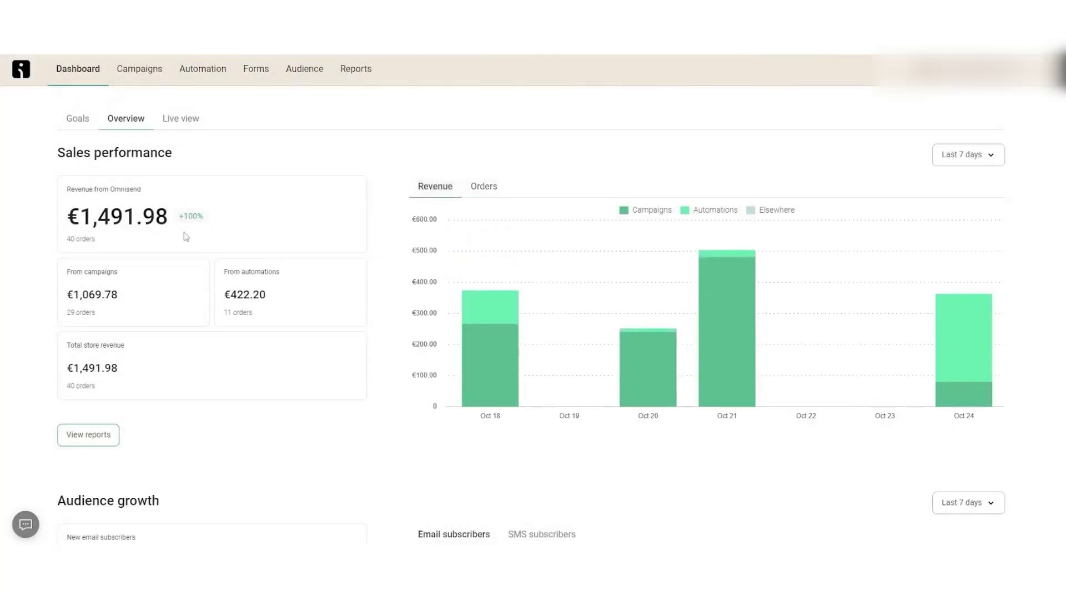
scroll(381, 195, "down", 5)
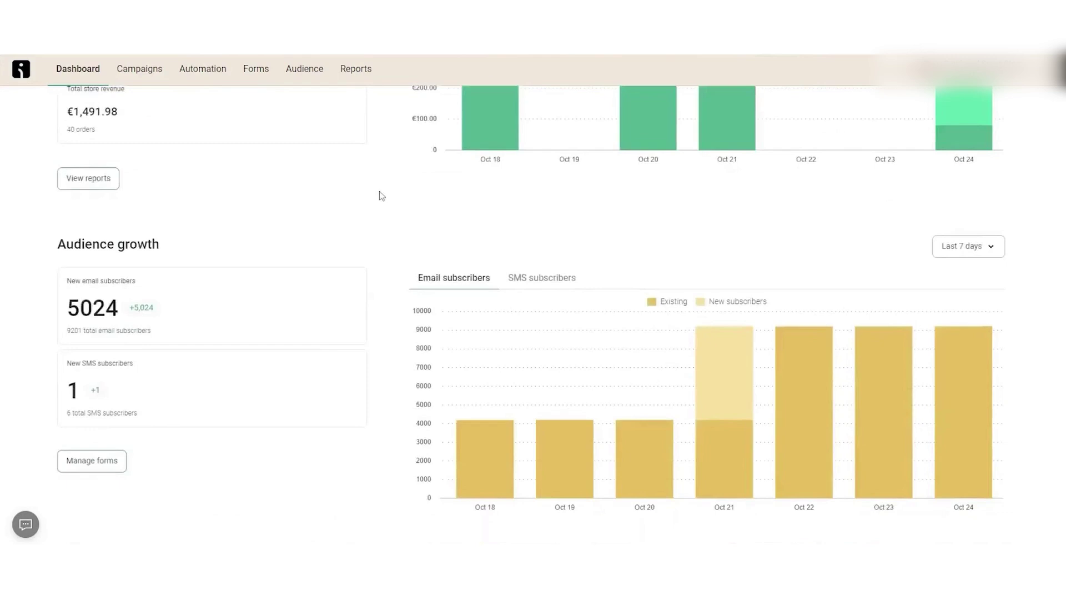
left_click(541, 278)
left_click(453, 277)
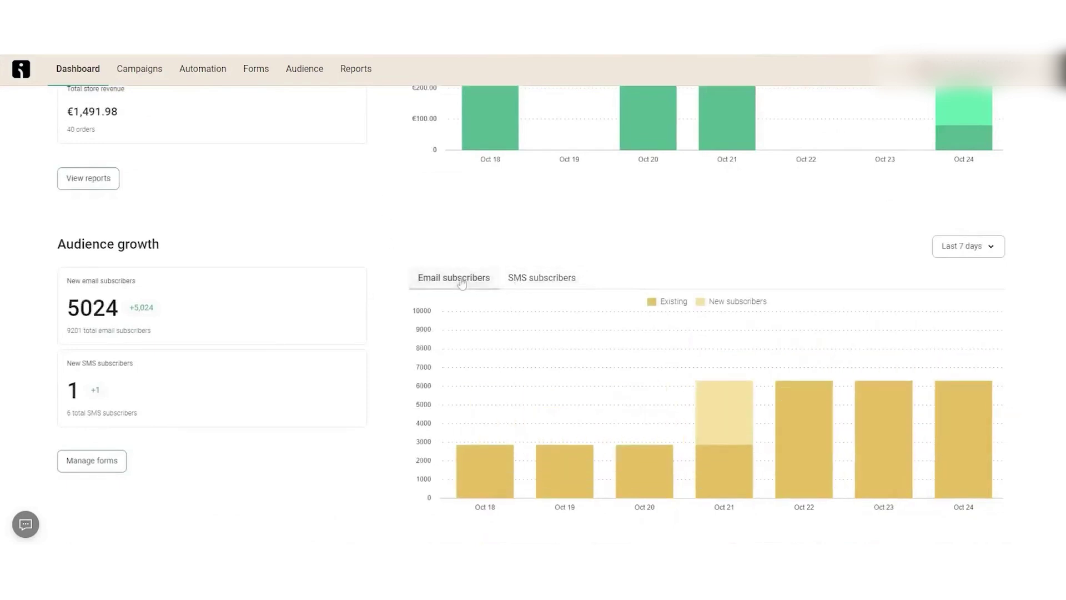
- Start a new email campaign from the Campaigns list
scroll(380, 247, "up", 3)
scroll(380, 248, "up", 3)
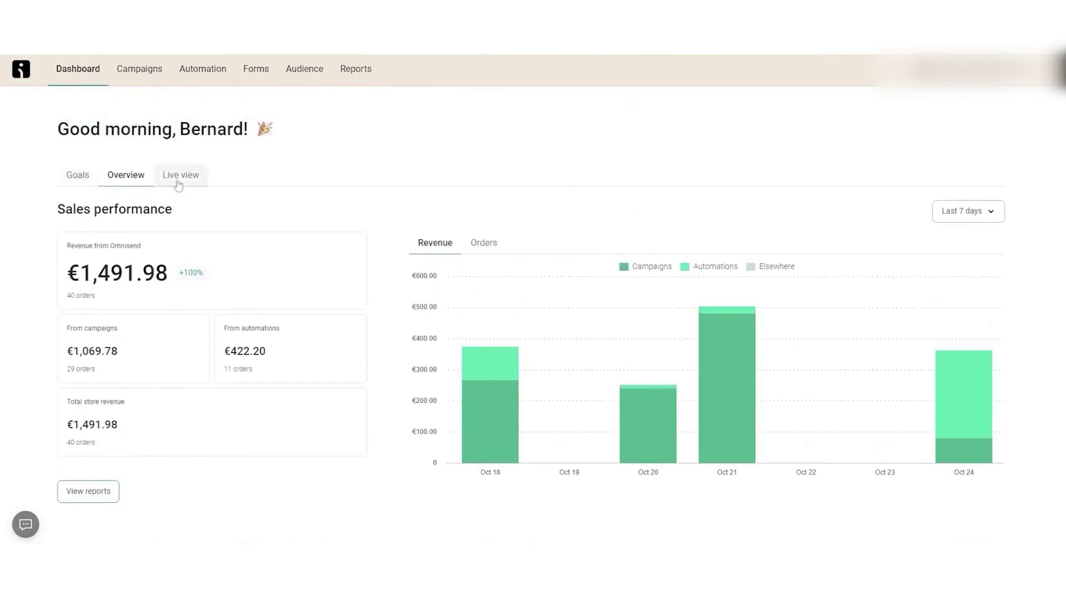
left_click(139, 68)
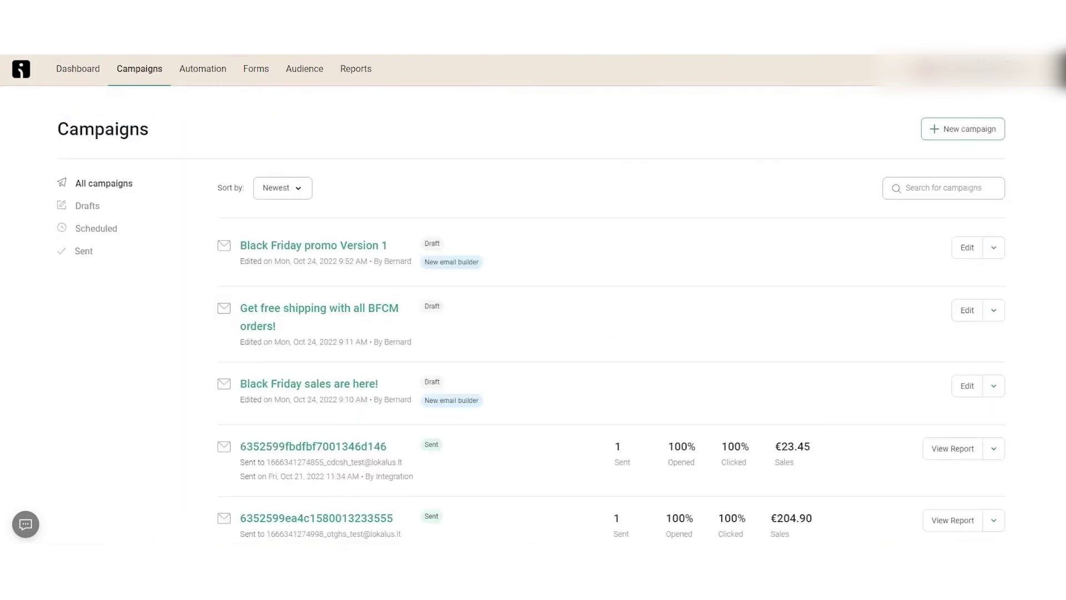
left_click(965, 129)
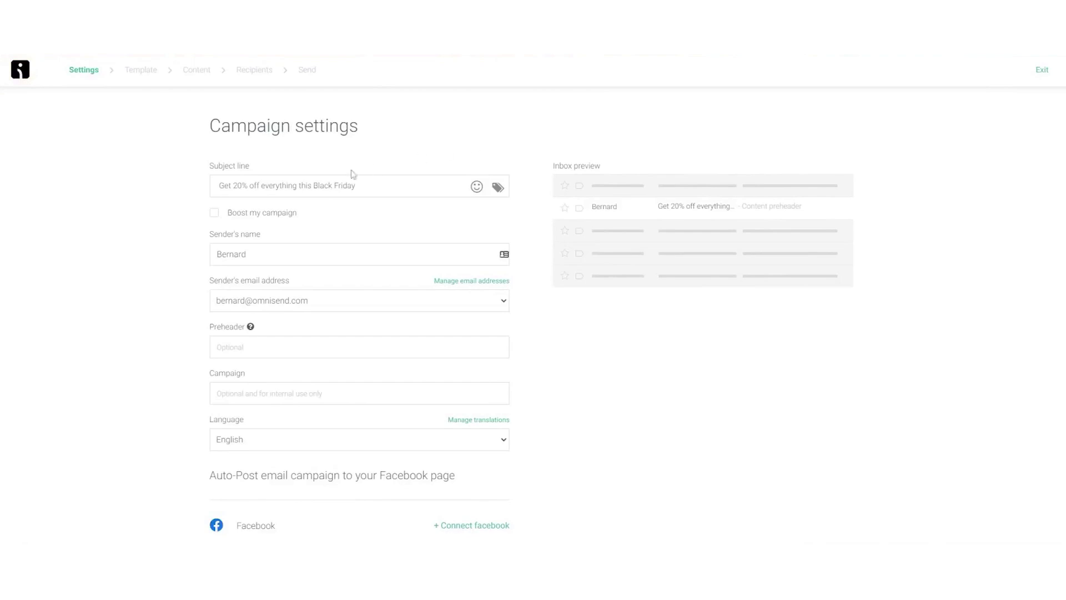
- Turn on campaign boosting and paste in the booster subject line
left_click(214, 214)
left_click(228, 256)
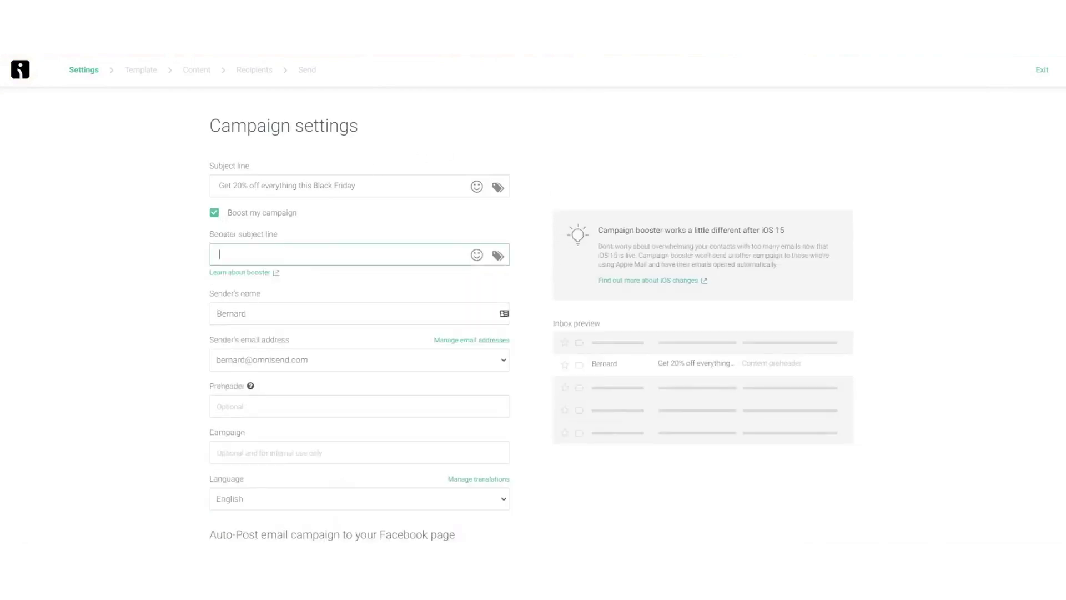
type("Ending soon: Take 20% off now for Black Friday")
left_click(183, 262)
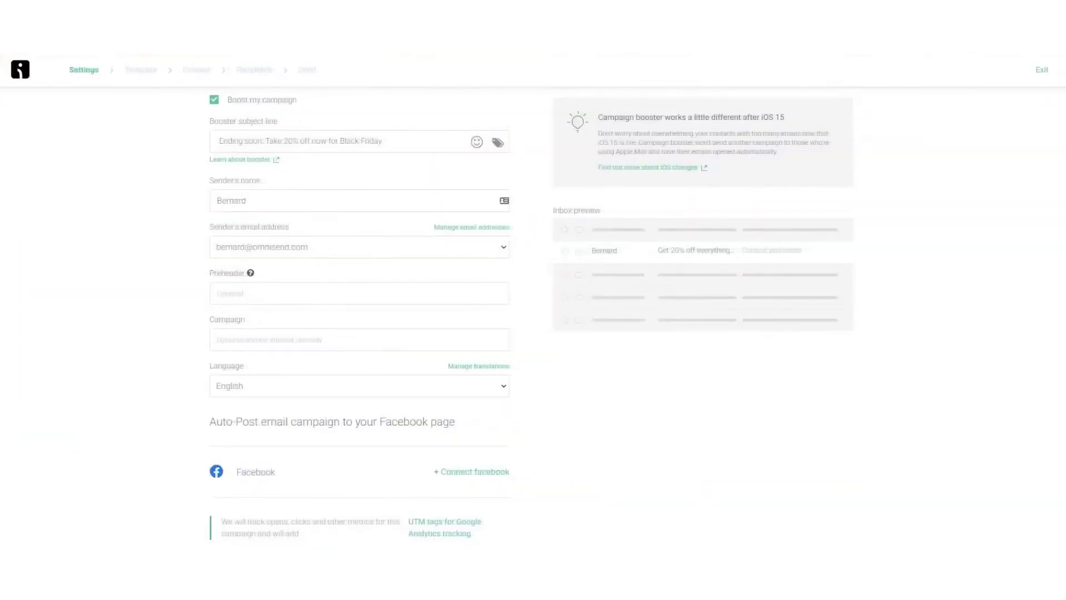
- Add the preheader text and name the campaign 'Black Friday promo Version 1'
left_click(359, 293)
type("Hats, shoes, gloves, coats, everything...")
key("Tab")
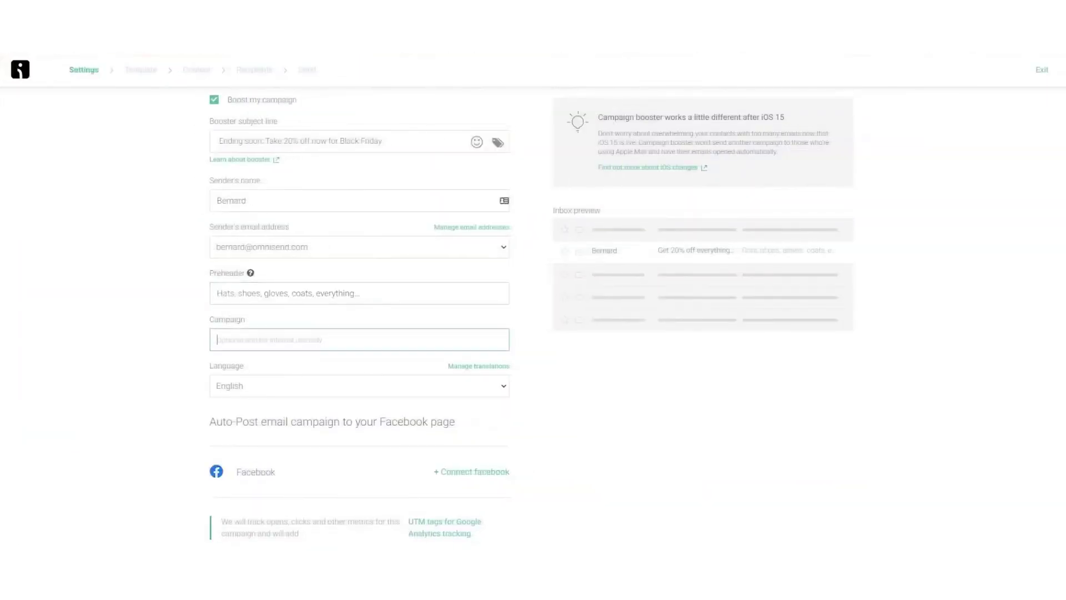
key("ctrl+v")
left_click(92, 360)
scroll(94, 360, "down", 2)
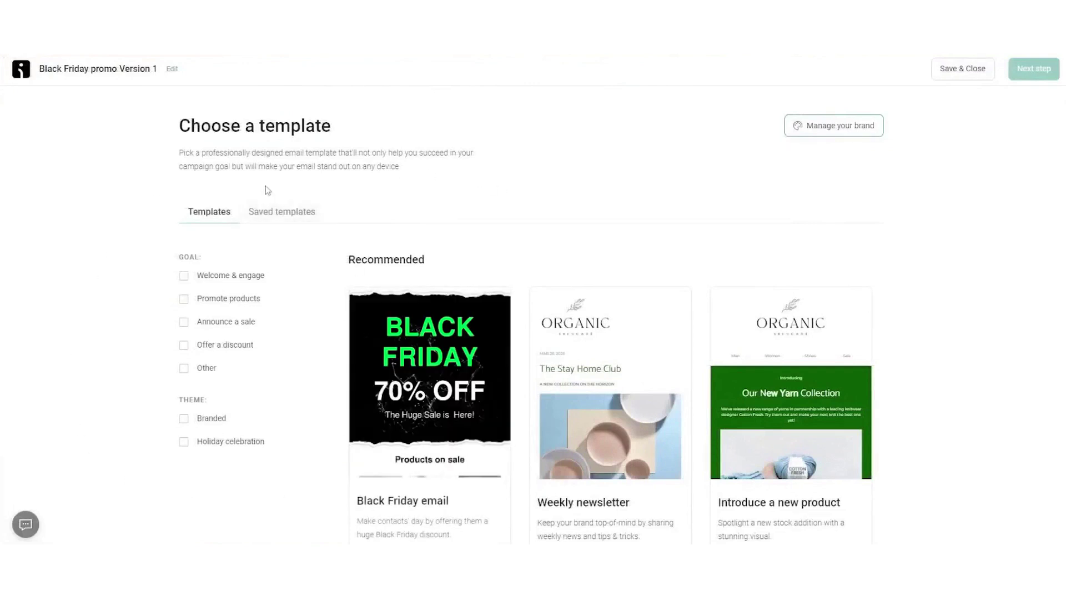
- Open brand assets and try a new font and colour on 'The Stay Home Club' heading, then undo
left_click(843, 125)
scroll(708, 175, "down", 4)
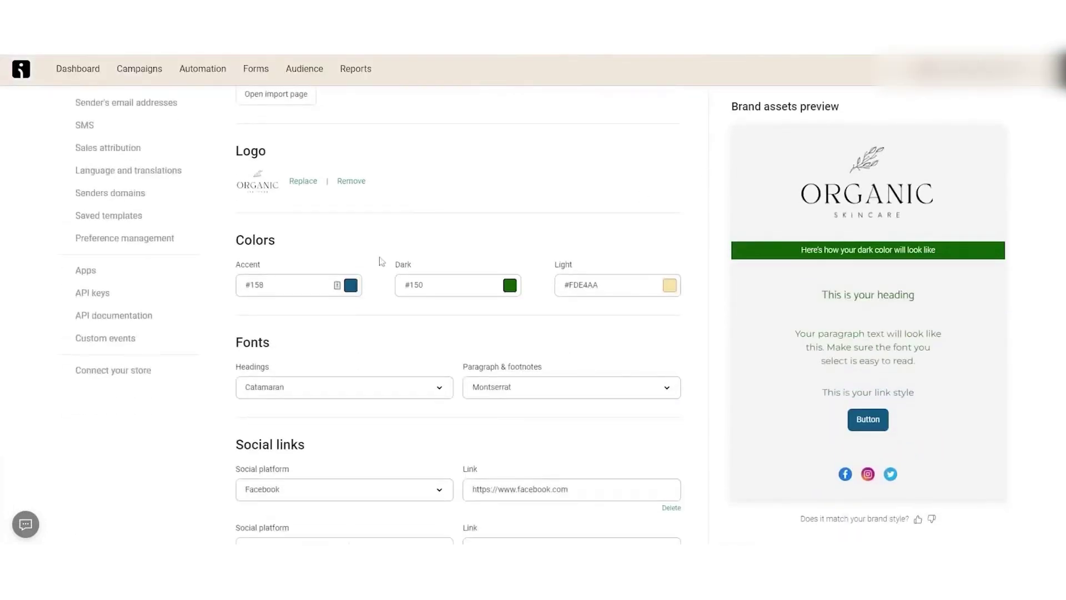
scroll(357, 356, "down", 4)
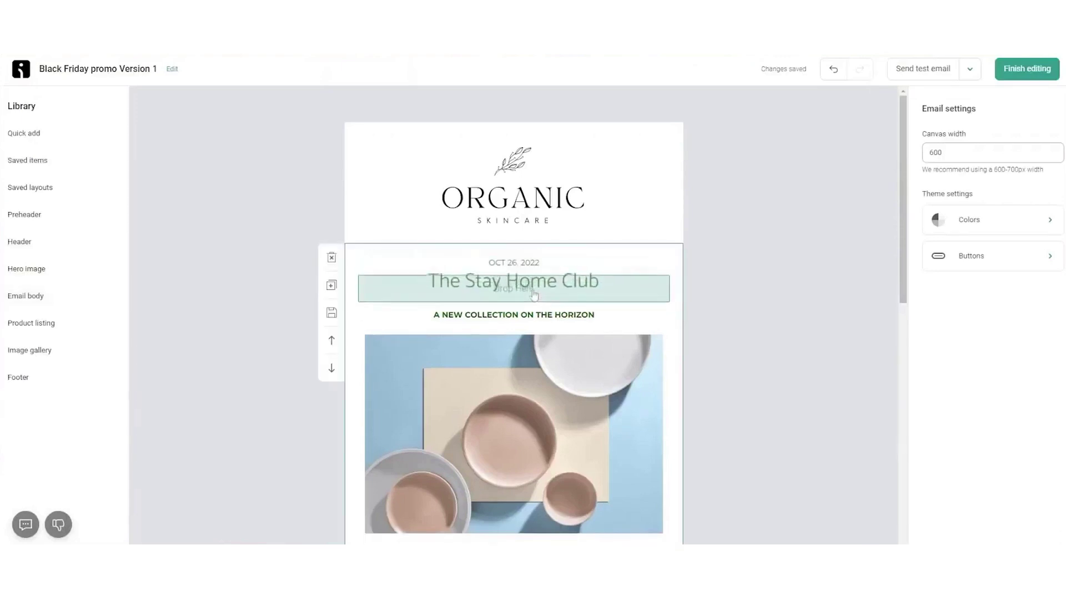
left_click_drag(521, 341, 605, 307)
left_click(604, 307)
left_click(969, 223)
scroll(971, 362, "down", 5)
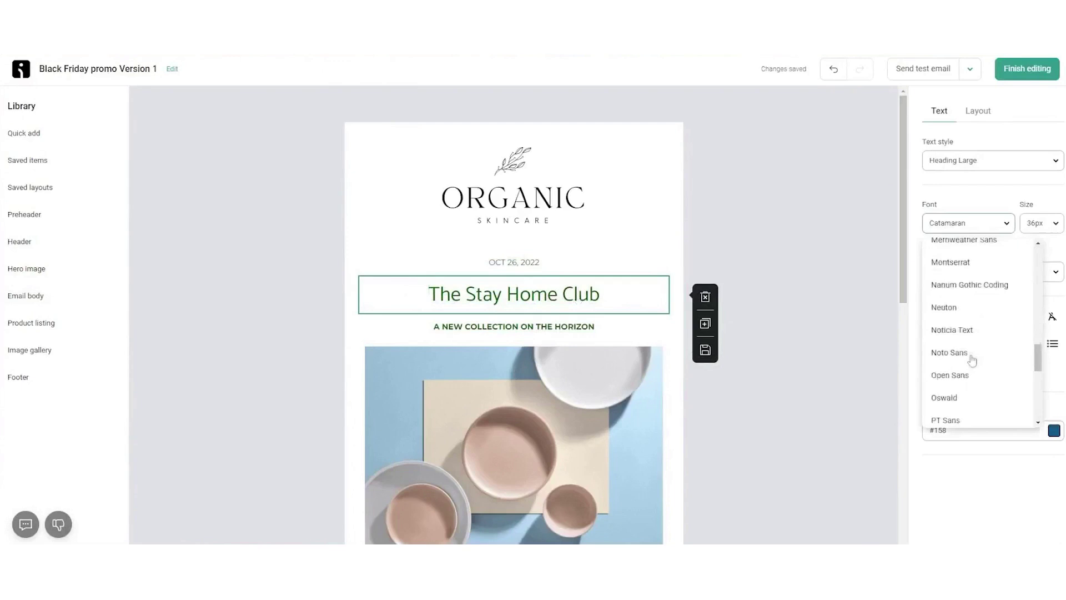
left_click(568, 294)
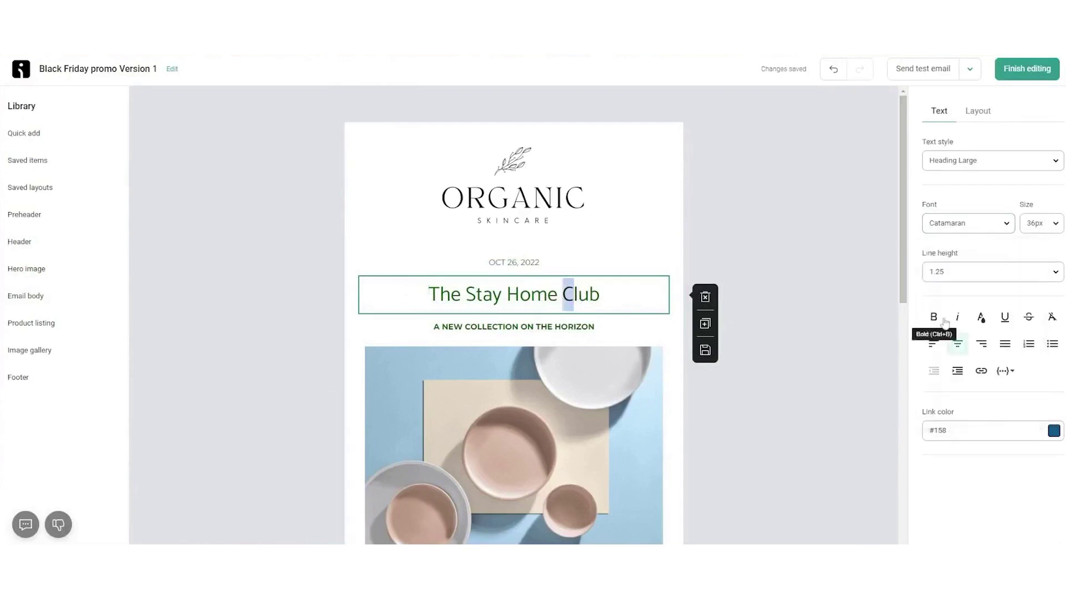
left_click(981, 317)
left_click(948, 407)
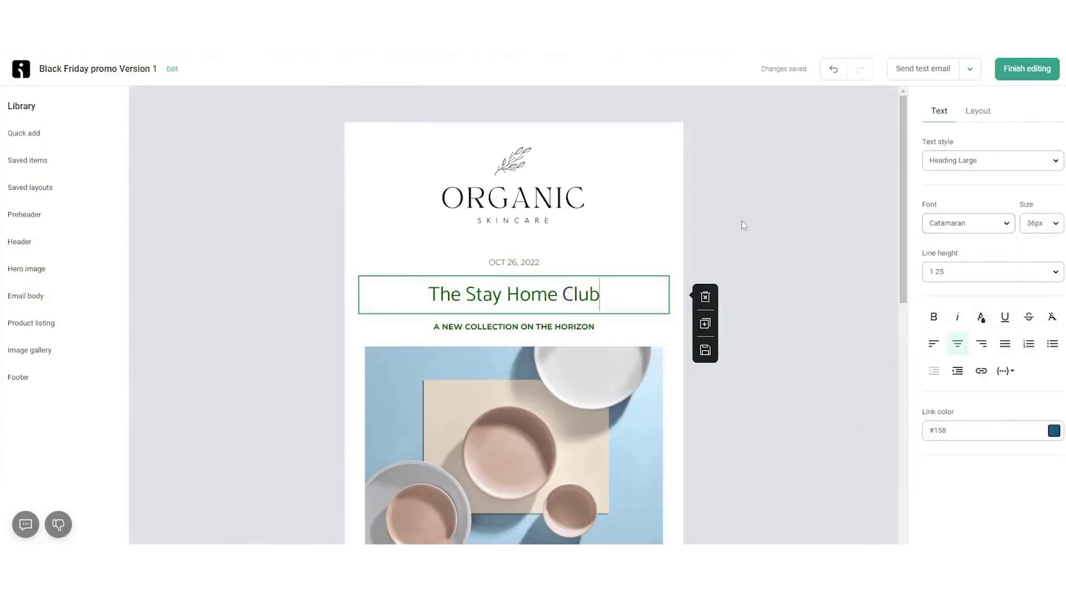
left_click(833, 70)
- Add a button block and a 4-product recommender block below Visit store, then choose its product type
left_click(66, 142)
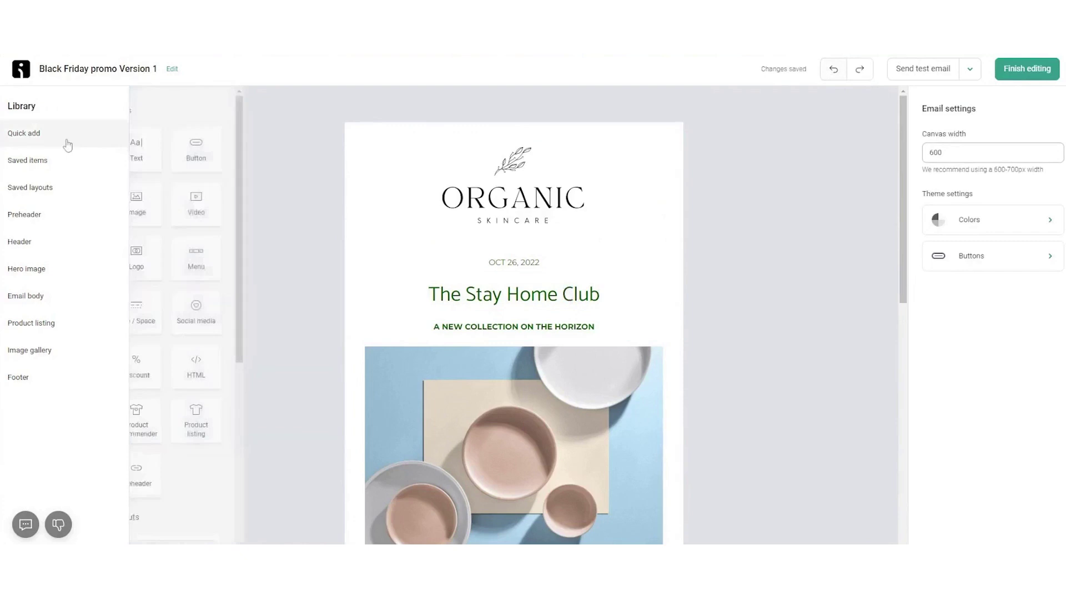
left_click_drag(233, 160, 382, 204)
scroll(334, 222, "down", 8)
left_click(70, 134)
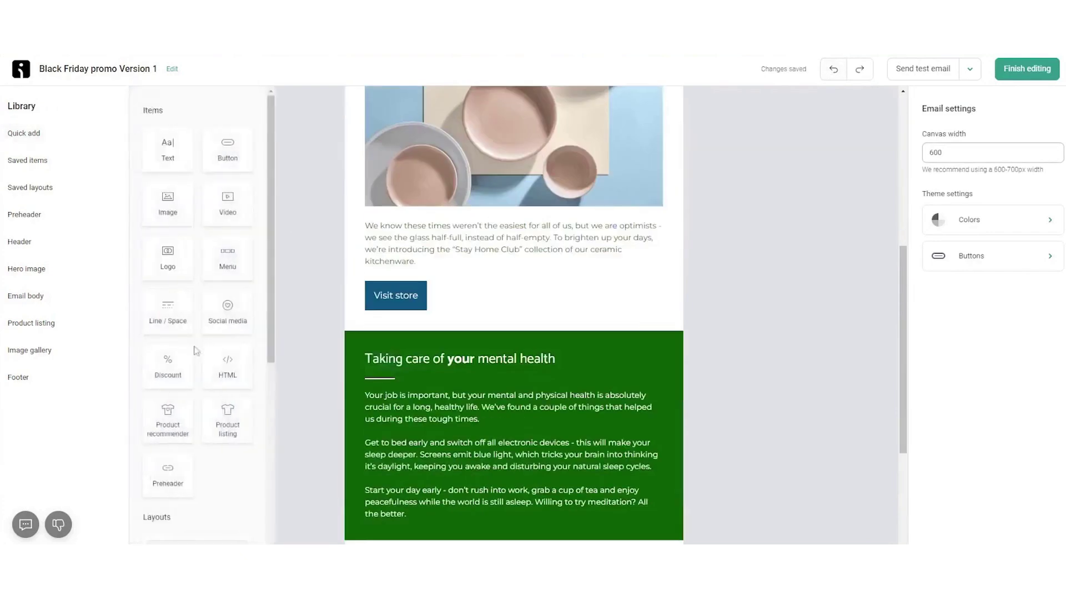
left_click_drag(169, 428, 397, 336)
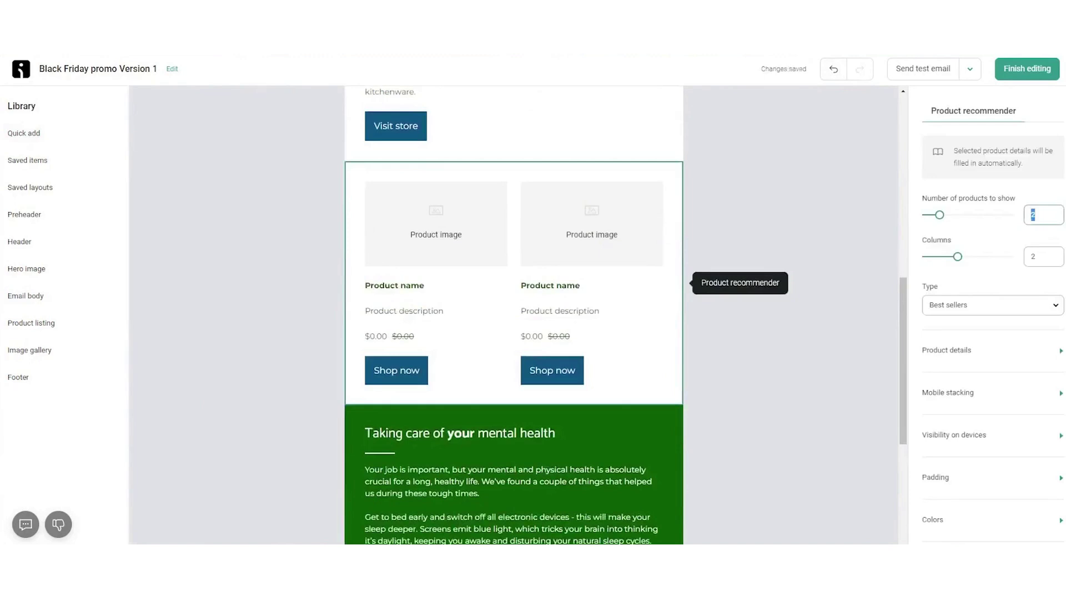
type("4")
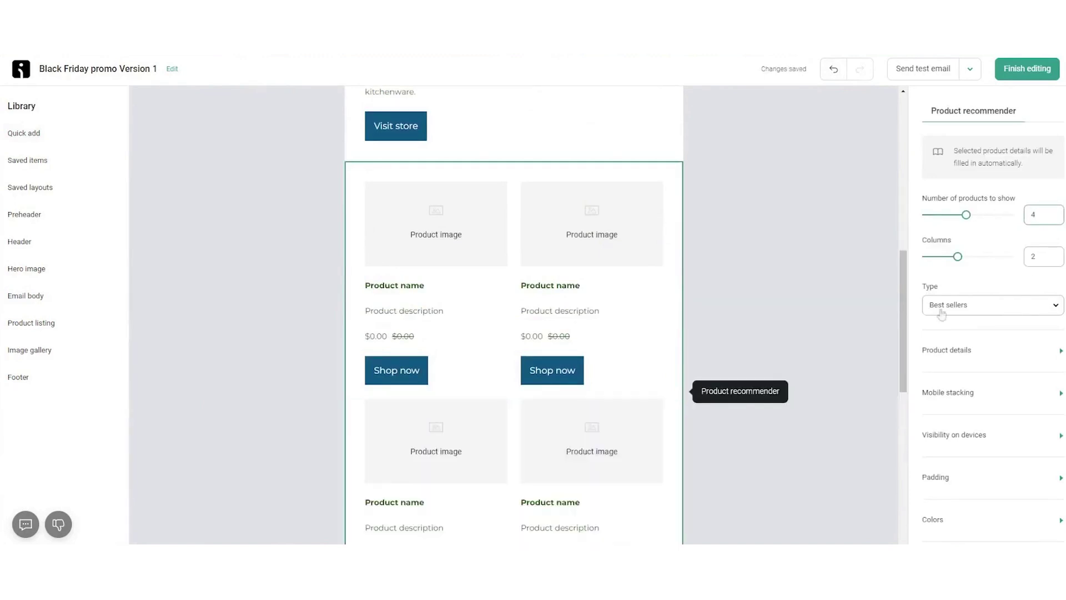
scroll(880, 288, "down", 1)
left_click(998, 305)
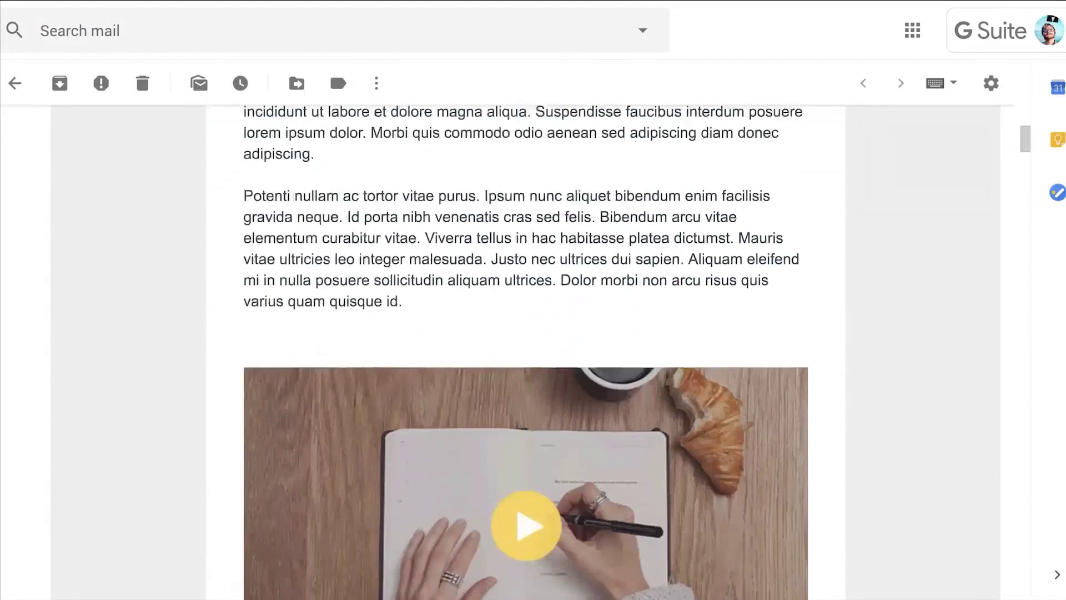
- Save the rule that tags leads clicking the salespage2 link as VIP
scroll(525, 350, "down", 15)
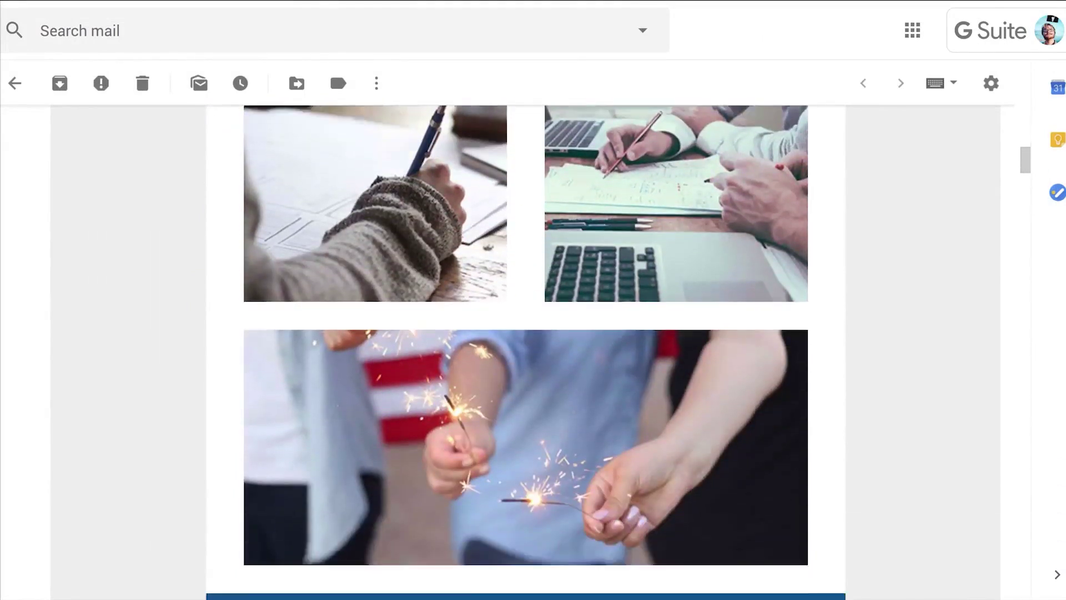
scroll(525, 350, "down", 8)
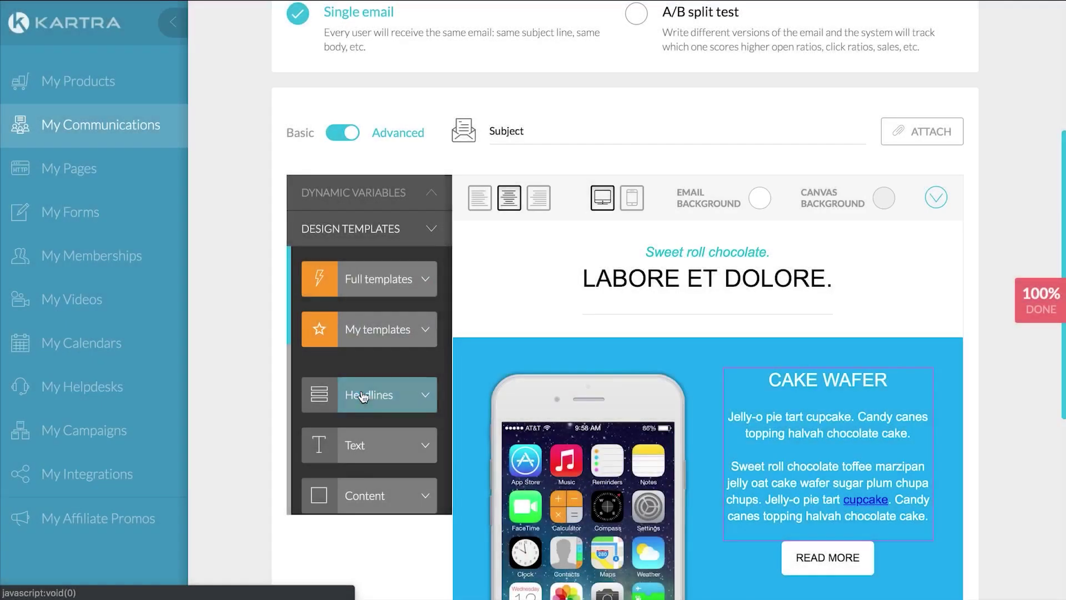
scroll(364, 395, "down", 4)
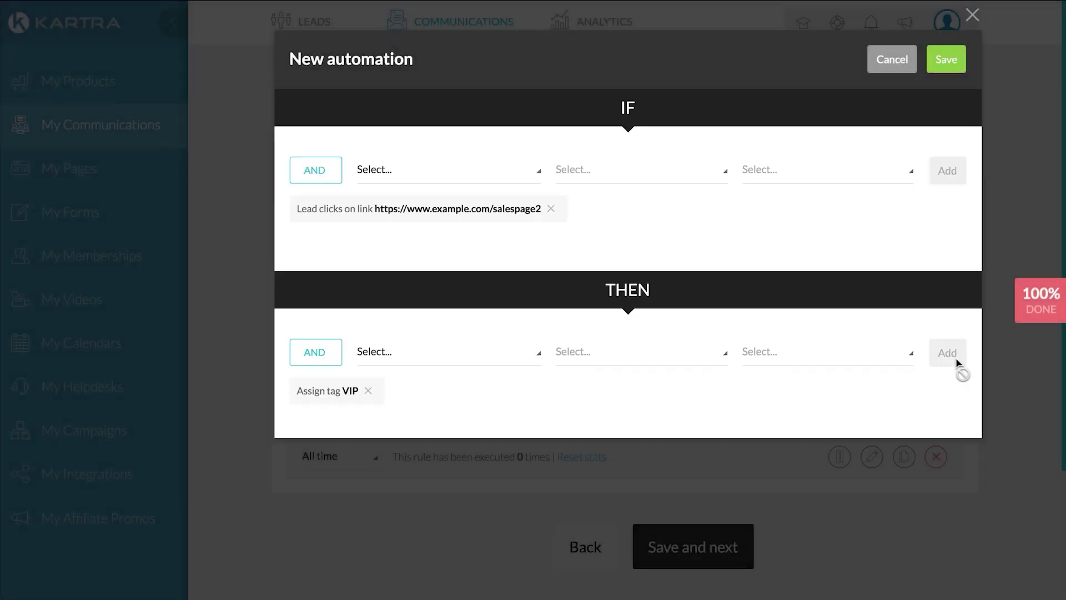
left_click(944, 61)
- Start a new automation triggered by 'Lead clicks on a link' and open its link list
scroll(943, 71, "down", 2)
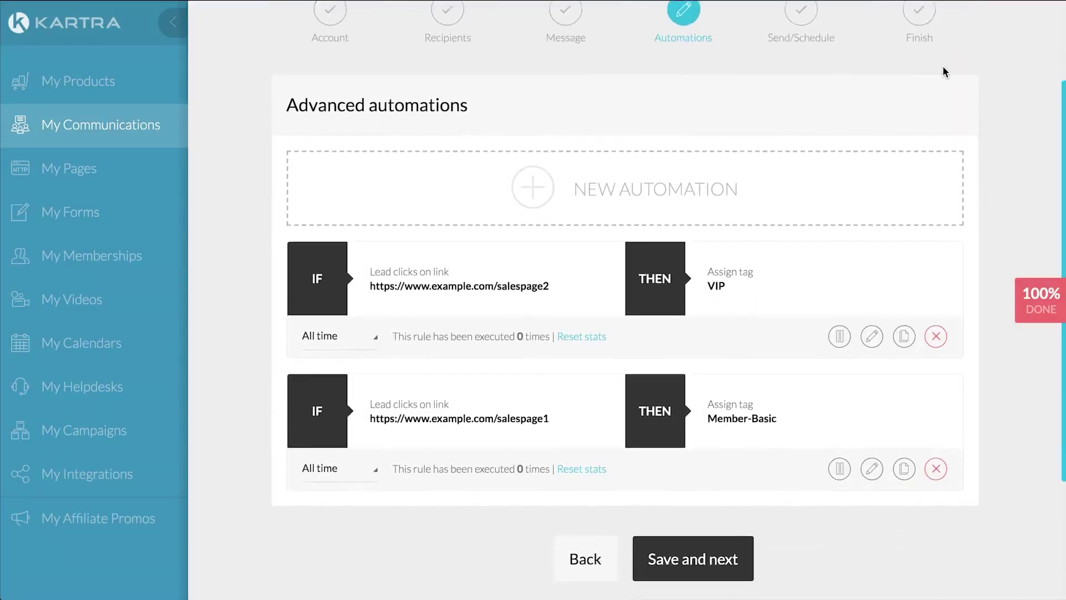
scroll(943, 71, "down", 1)
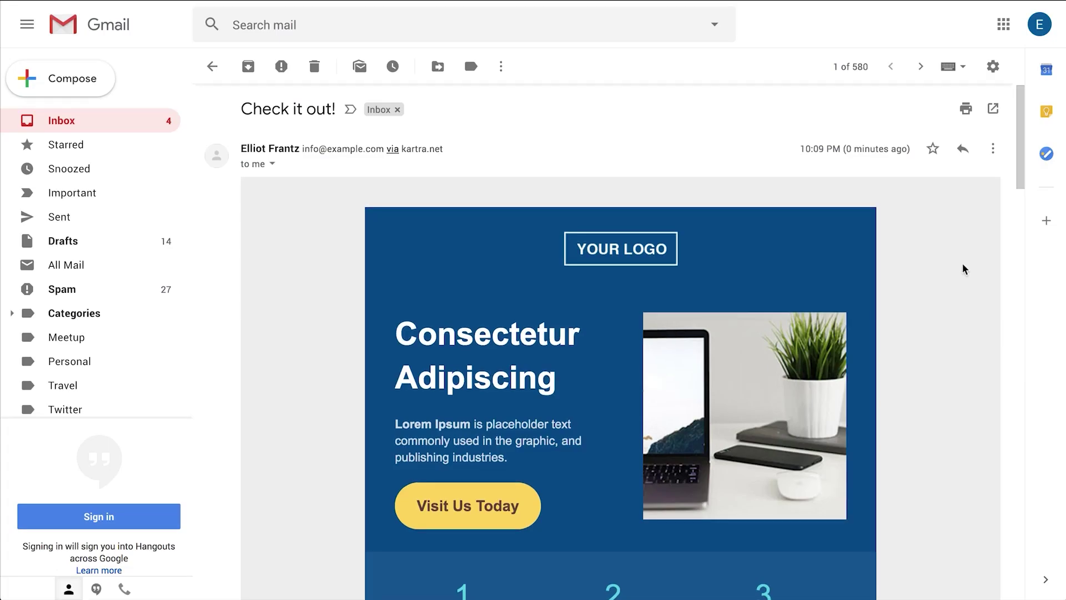
scroll(963, 269, "down", 4)
scroll(964, 270, "down", 1)
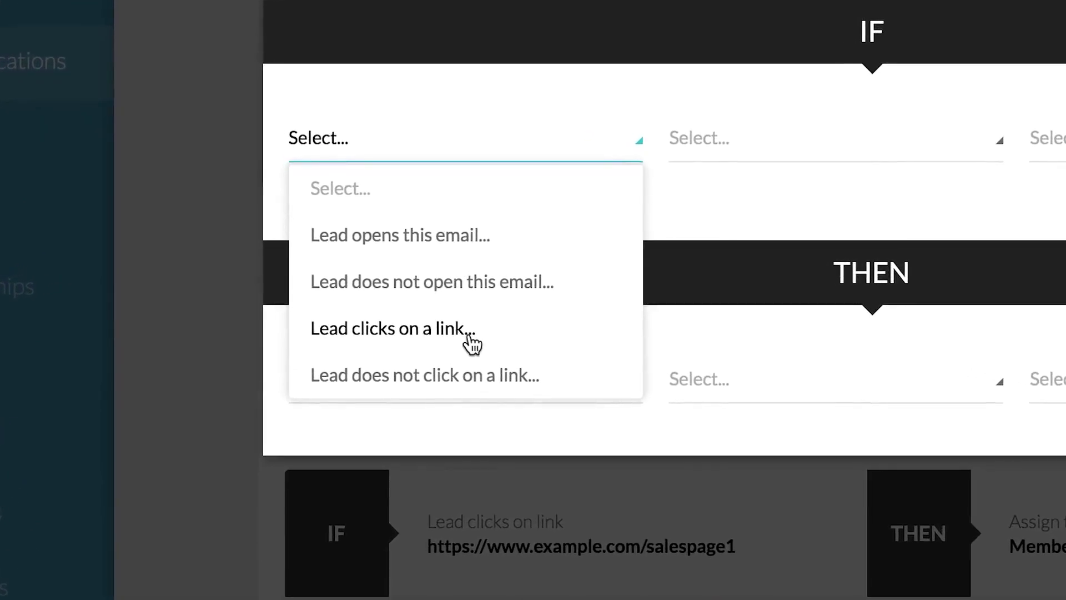
left_click(470, 336)
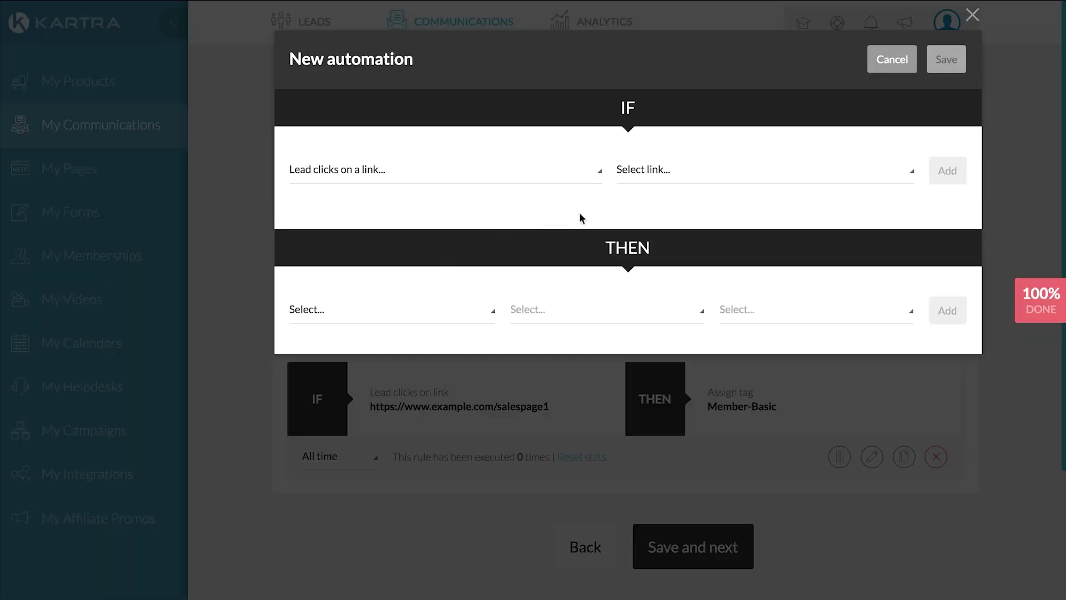
left_click(687, 178)
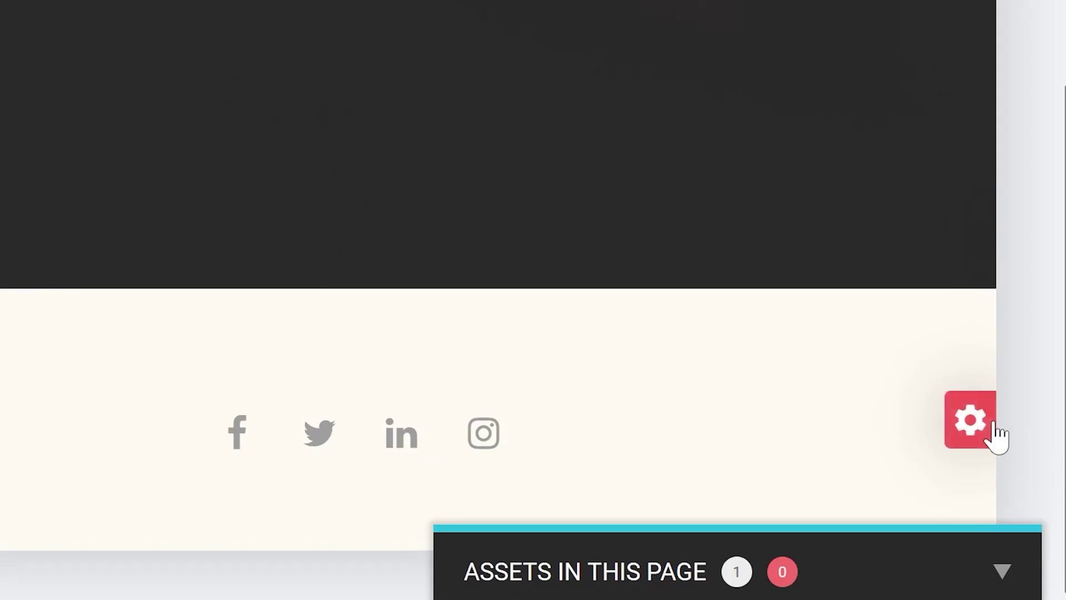
- Rewrite the hero paragraph starting with 'This' and open the button's LINK settings
left_click(992, 433)
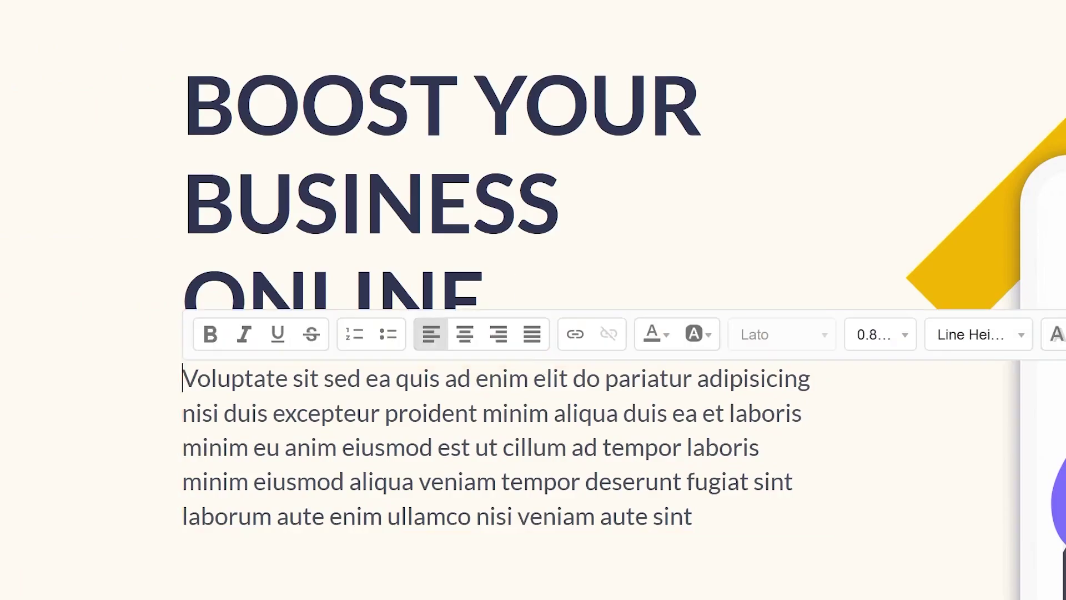
key("ctrl+a")
type("This")
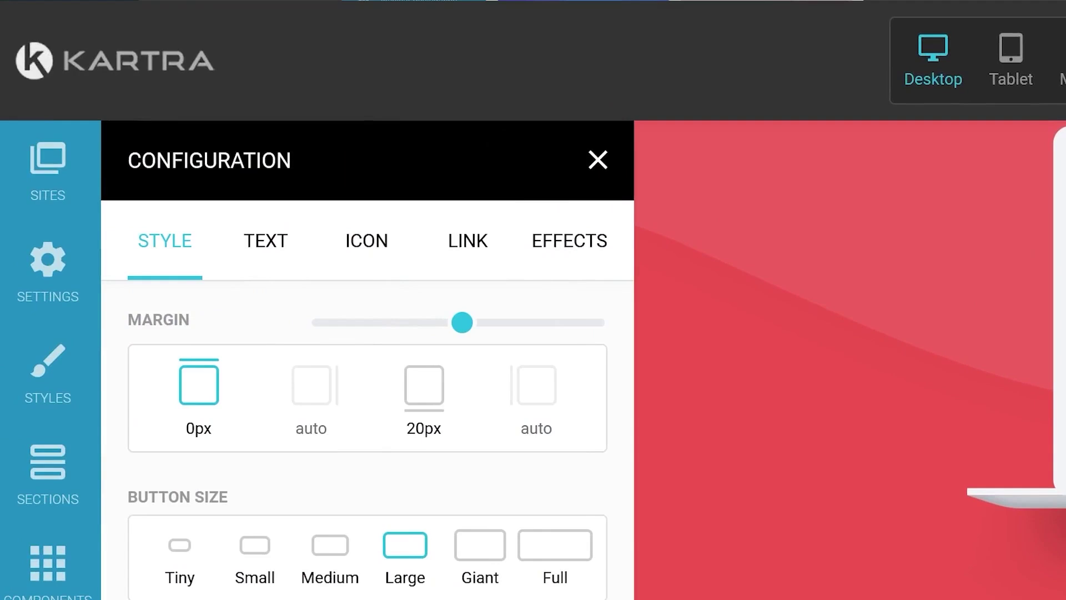
left_click(477, 256)
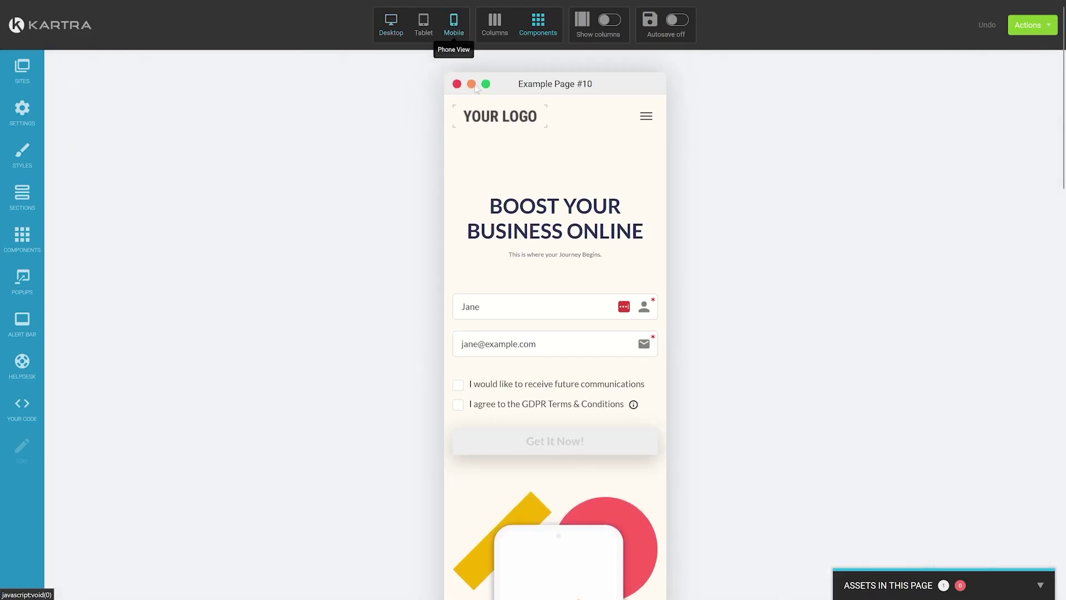
scroll(519, 165, "down", 10)
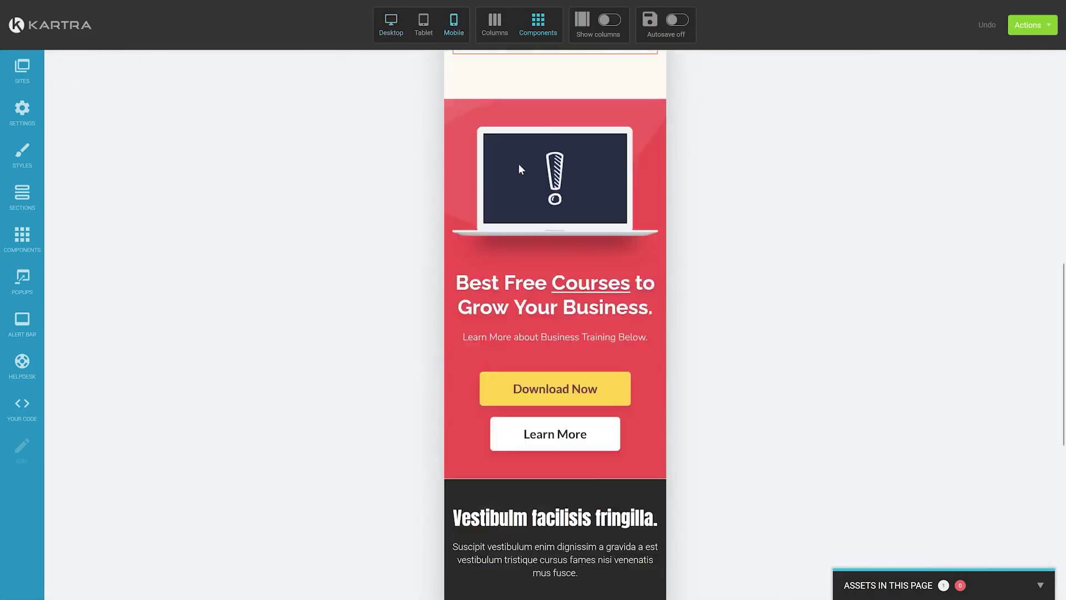
scroll(518, 164, "down", 5)
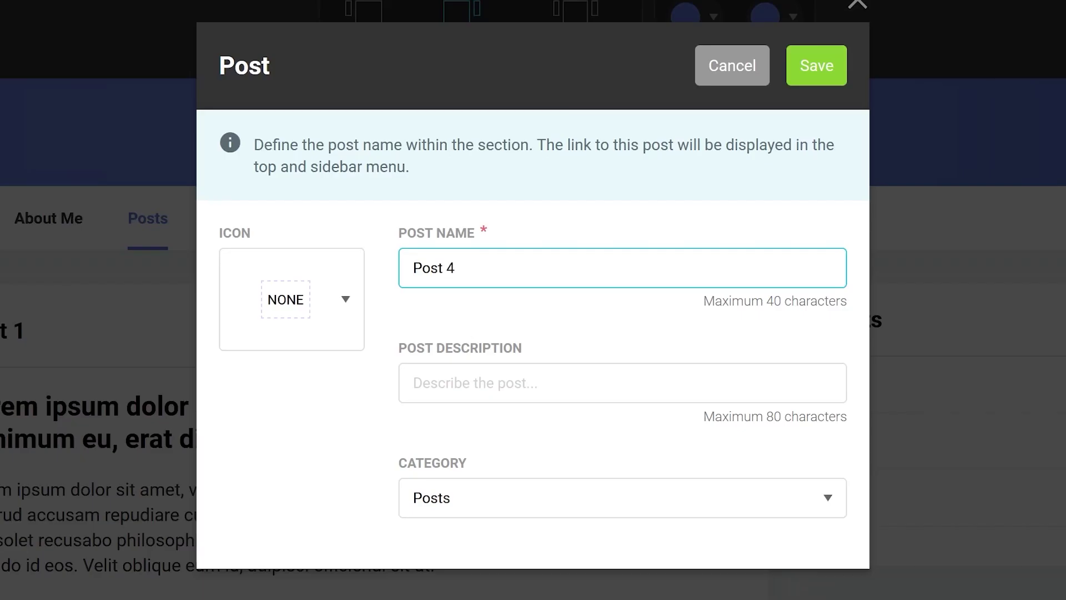
- Start Post 4's description and add Text, Headline and Calendar elements to the post
left_click(622, 383)
type("This i")
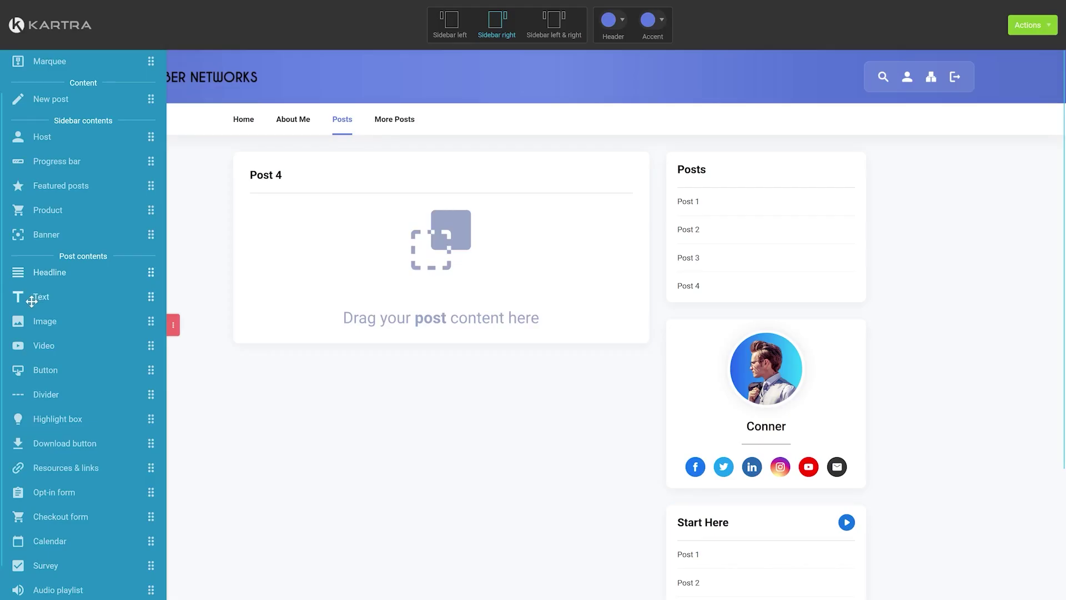
left_click_drag(42, 297, 357, 217)
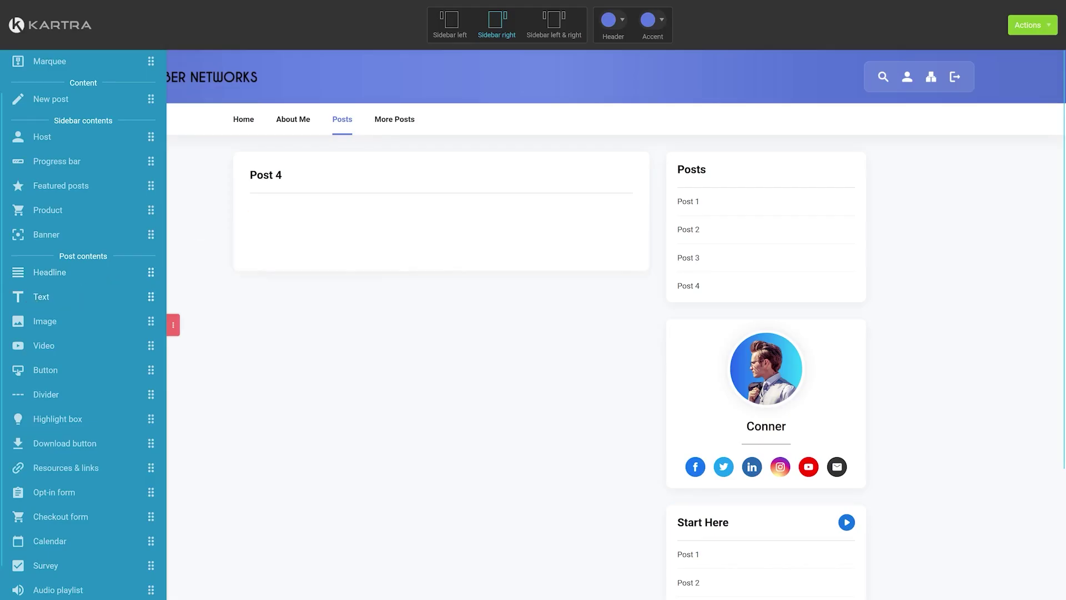
left_click_drag(72, 276, 383, 211)
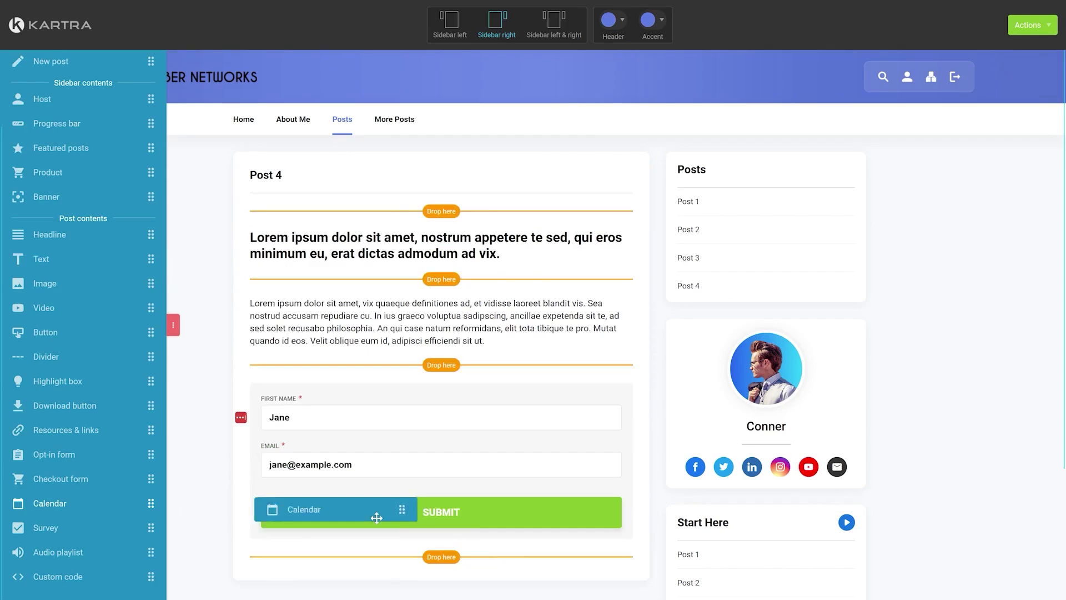
left_click_drag(376, 509, 434, 388)
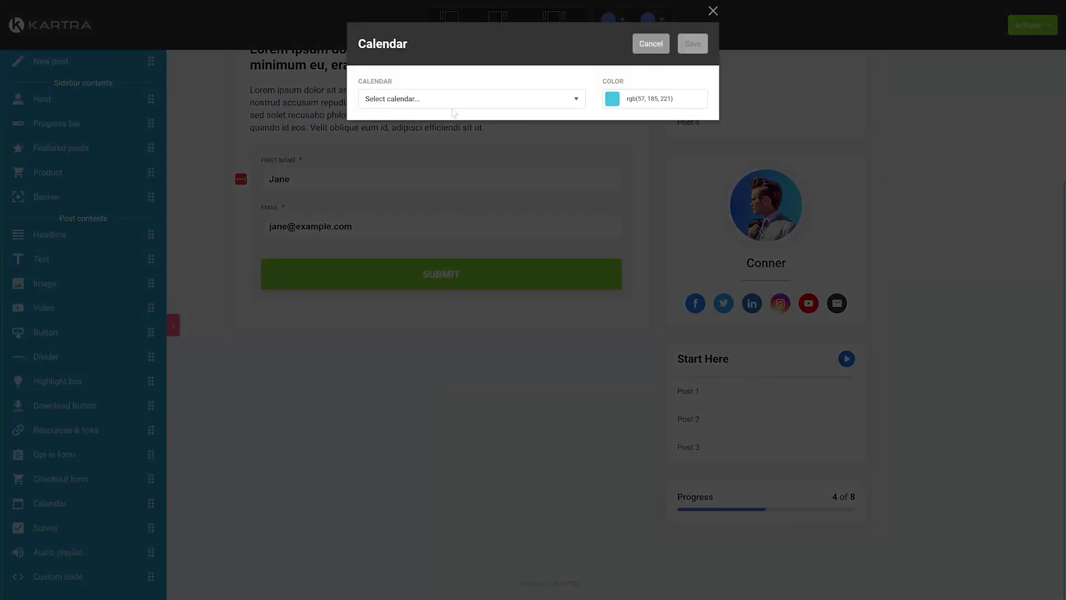
- Create a gym-model Business Training Class calendar synced with the connected Google account
left_click(453, 103)
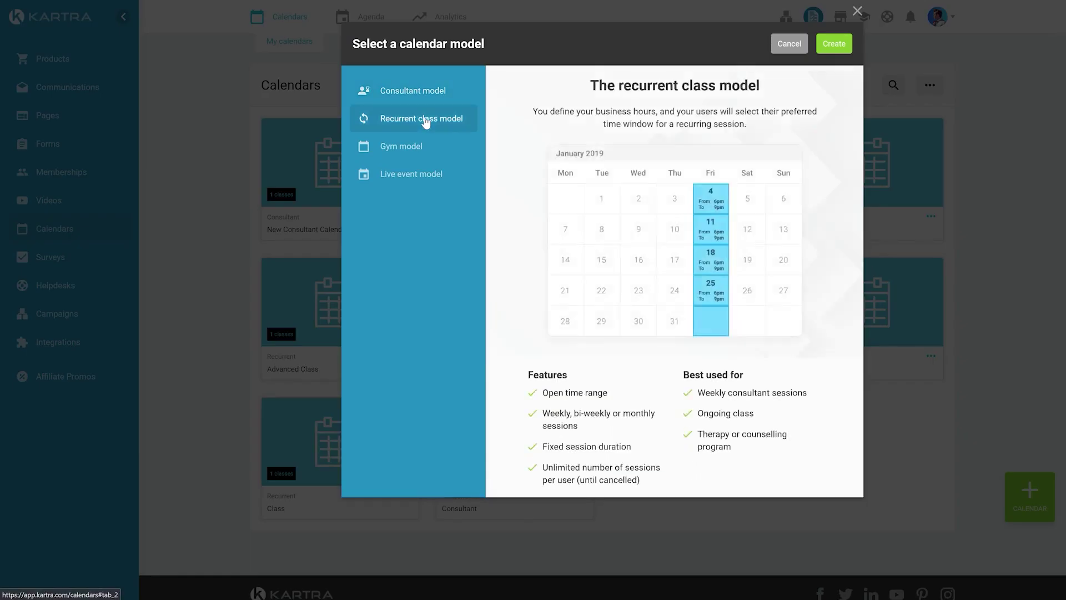
left_click(419, 151)
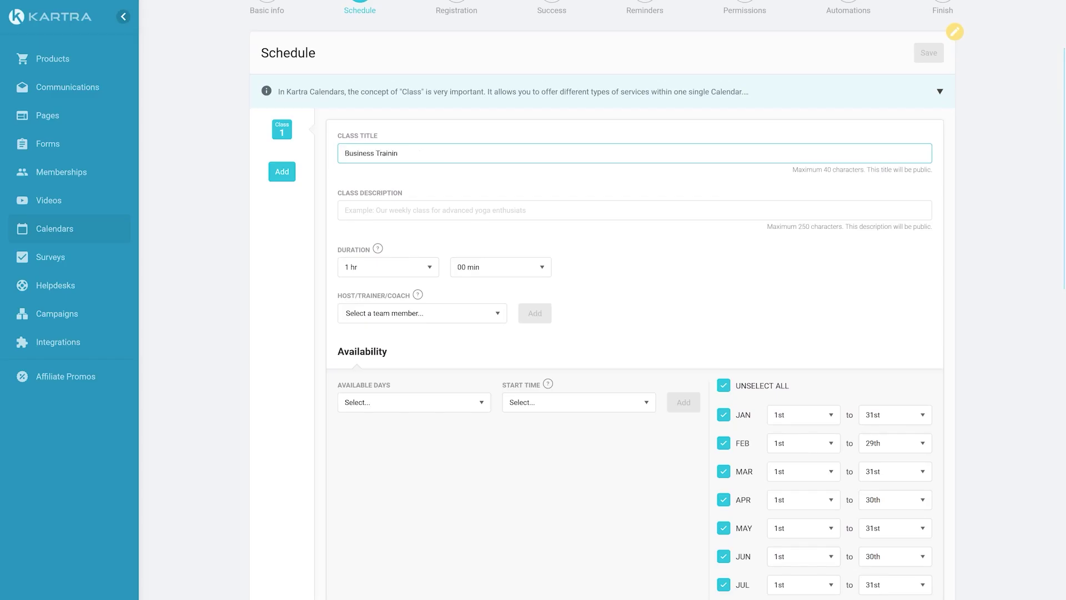
type("g Class")
left_click(345, 210)
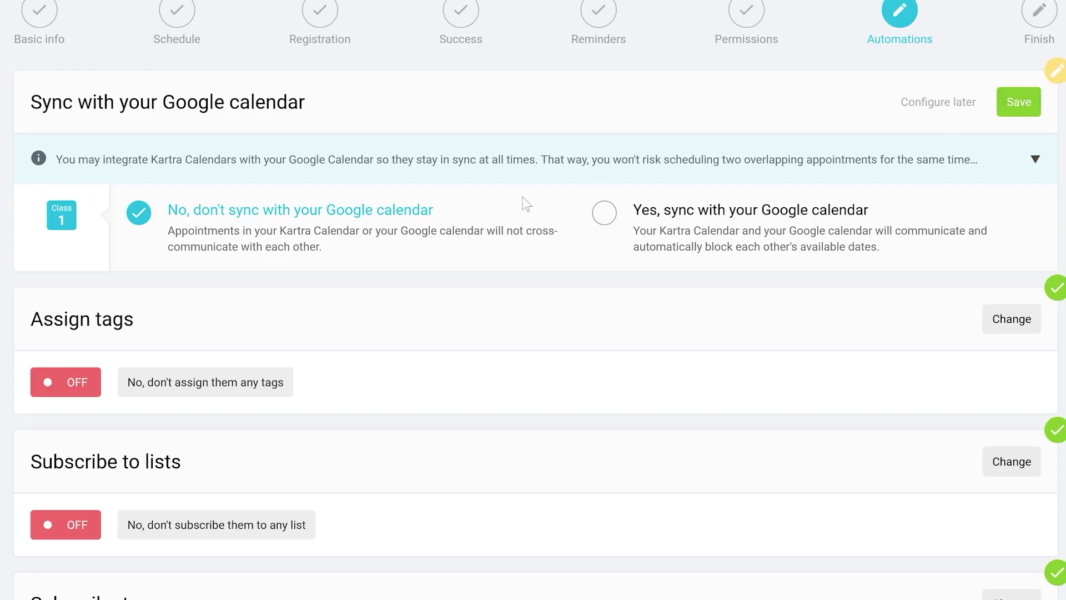
left_click(644, 217)
left_click(285, 325)
left_click(387, 360)
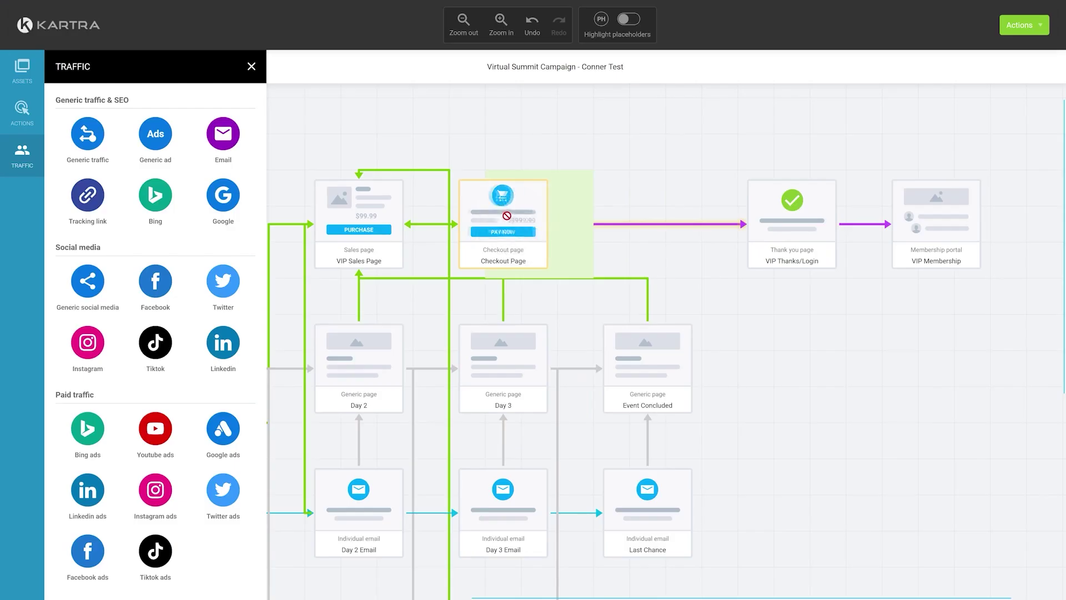
- Insert a Purchase step before the thank-you page and replace the 50% sales-to-checkout click-through rate
left_click(23, 114)
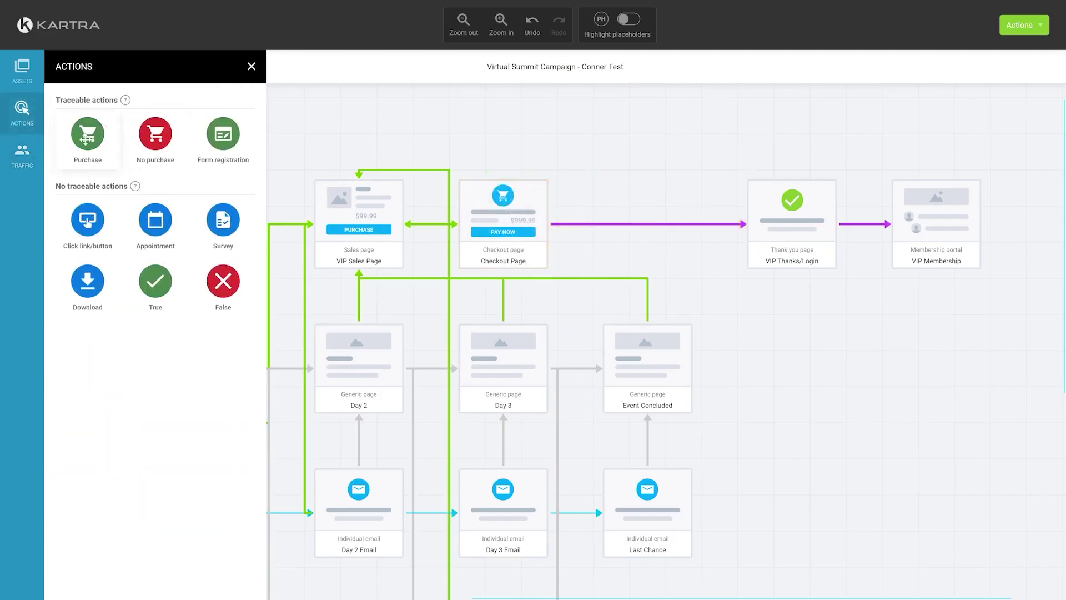
left_click_drag(87, 133, 639, 222)
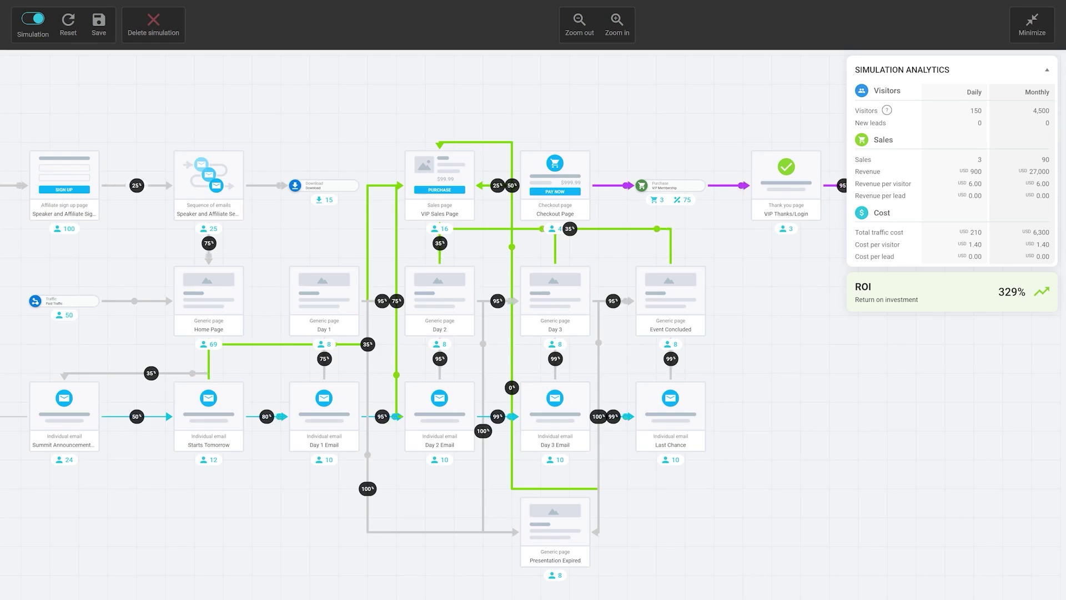
left_click(512, 186)
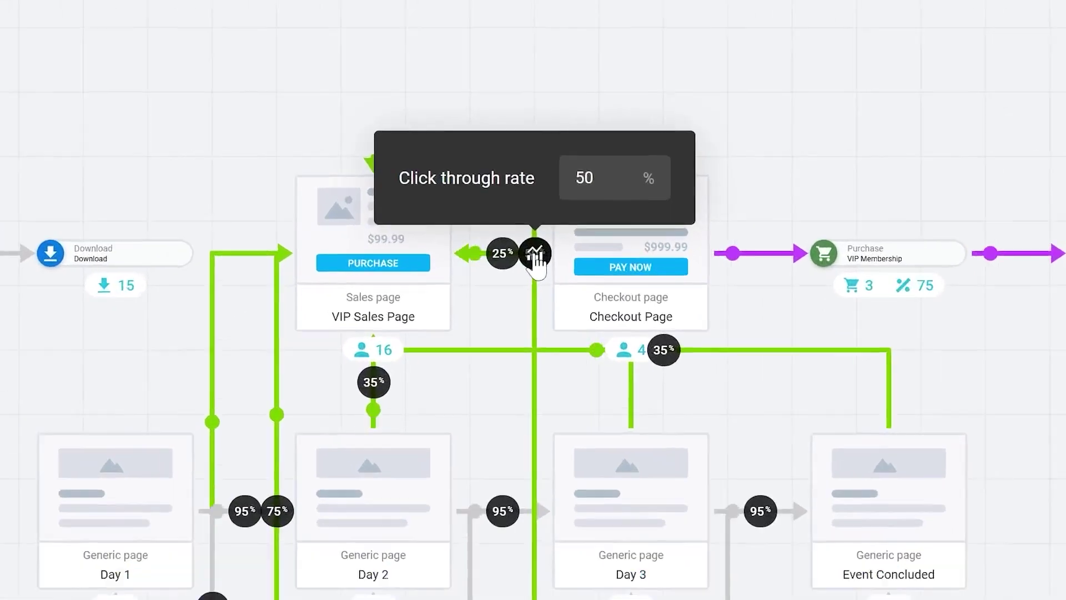
key("ctrl+a")
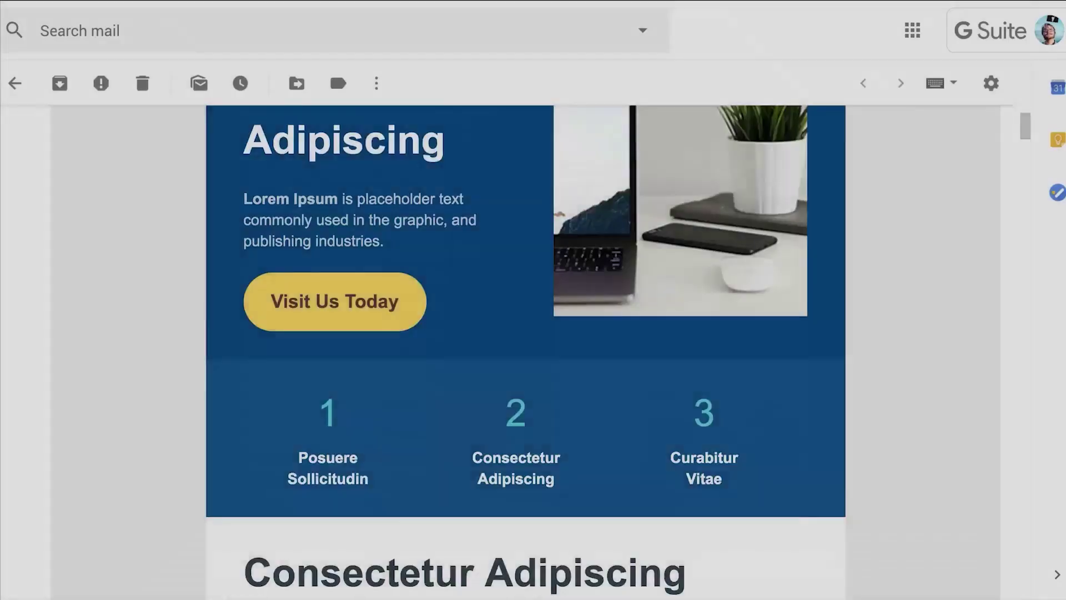
scroll(525, 345, "down", 10)
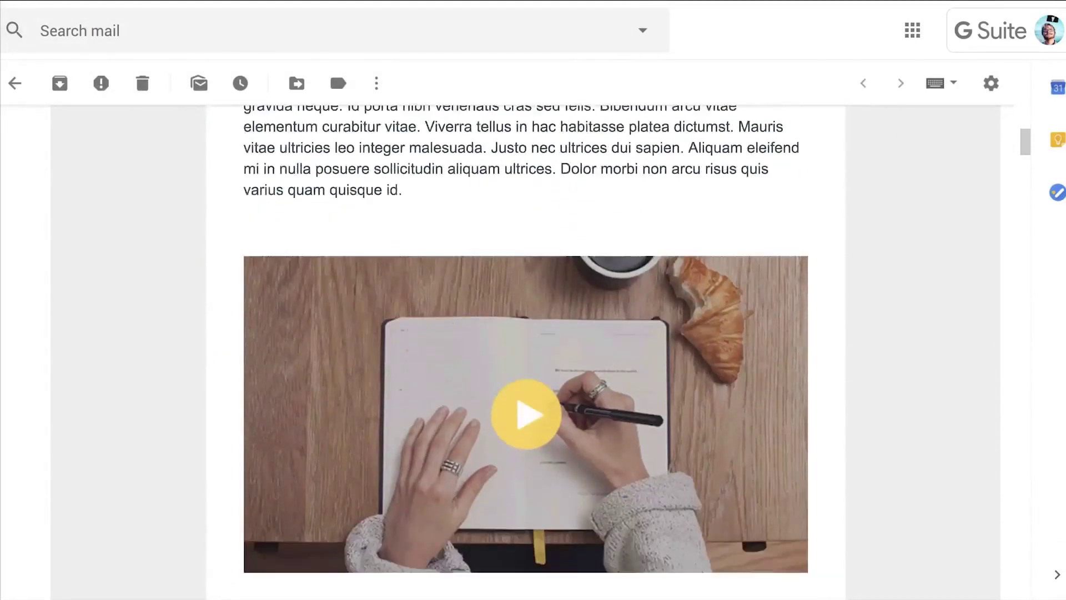
scroll(525, 352, "down", 15)
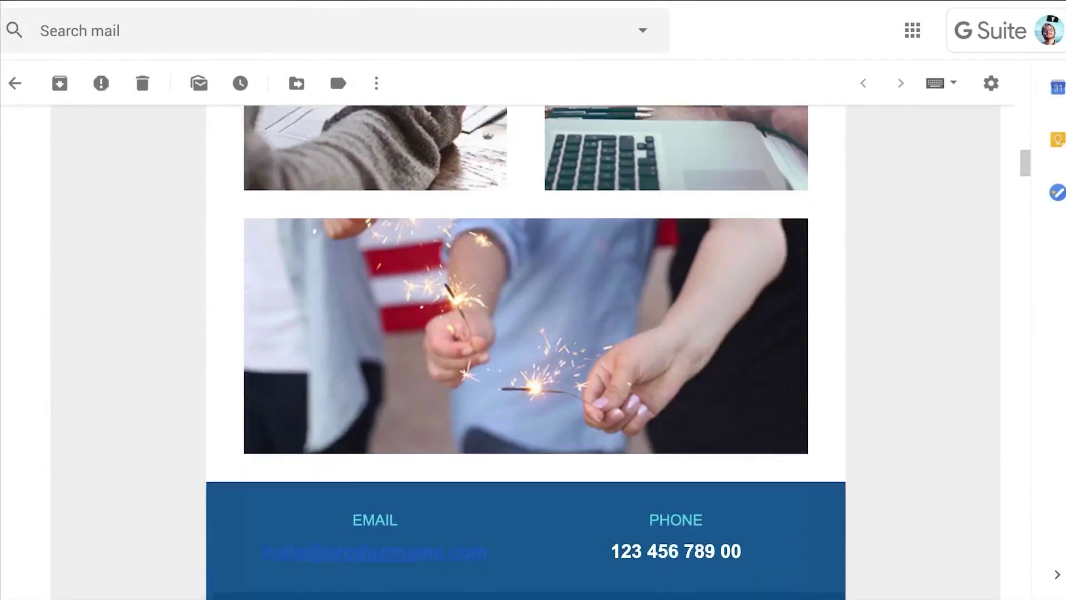
scroll(525, 345, "down", 6)
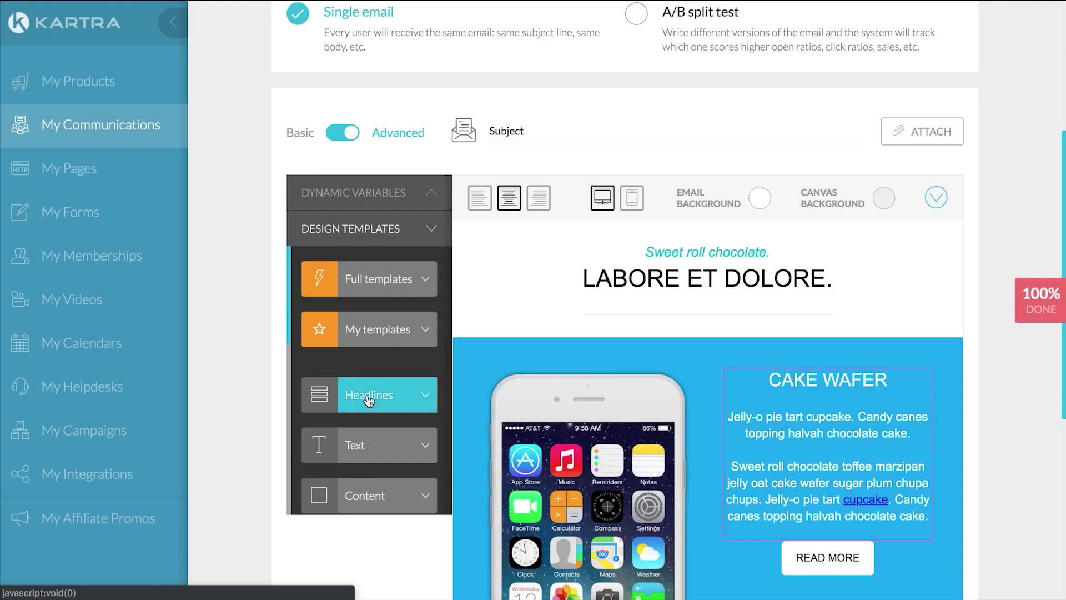
scroll(368, 400, "down", 5)
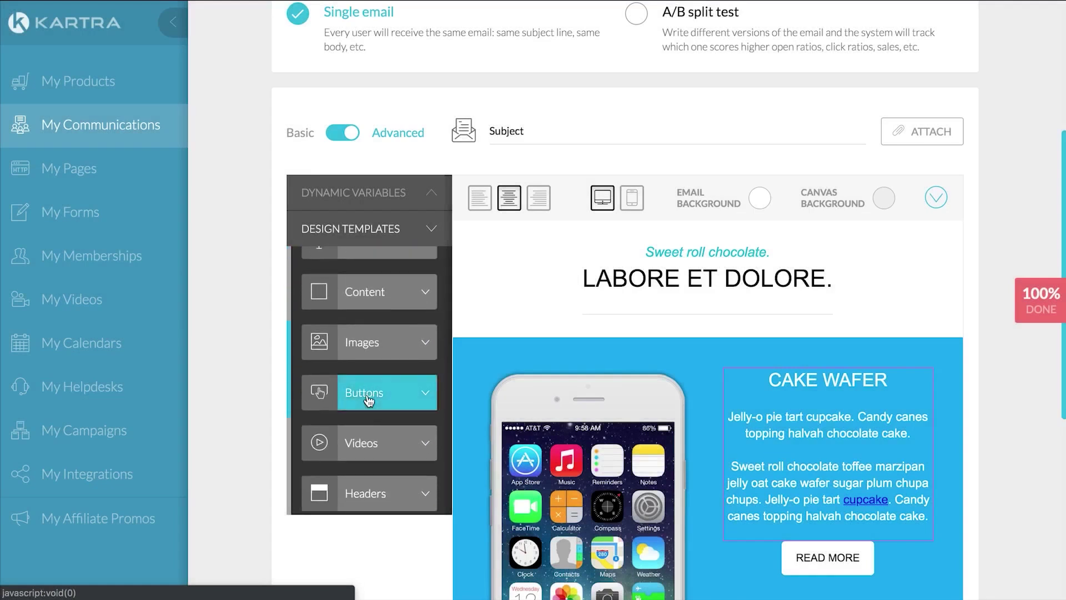
scroll(368, 400, "down", 3)
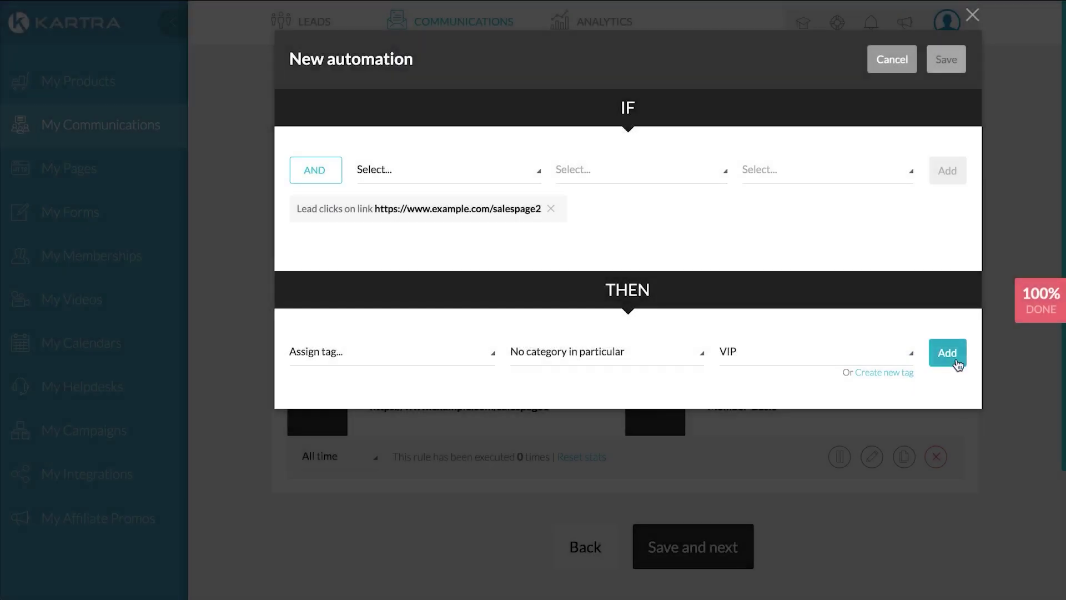
- Add the Assign tag VIP action, save the automation, and scroll through the delivered email
left_click(956, 362)
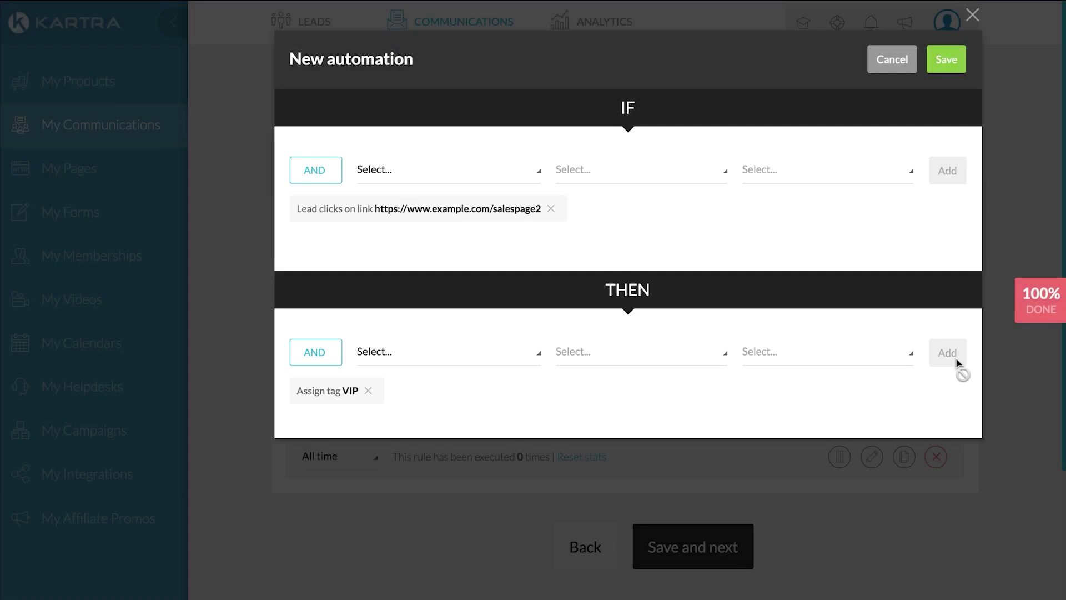
left_click(947, 59)
scroll(944, 71, "down", 3)
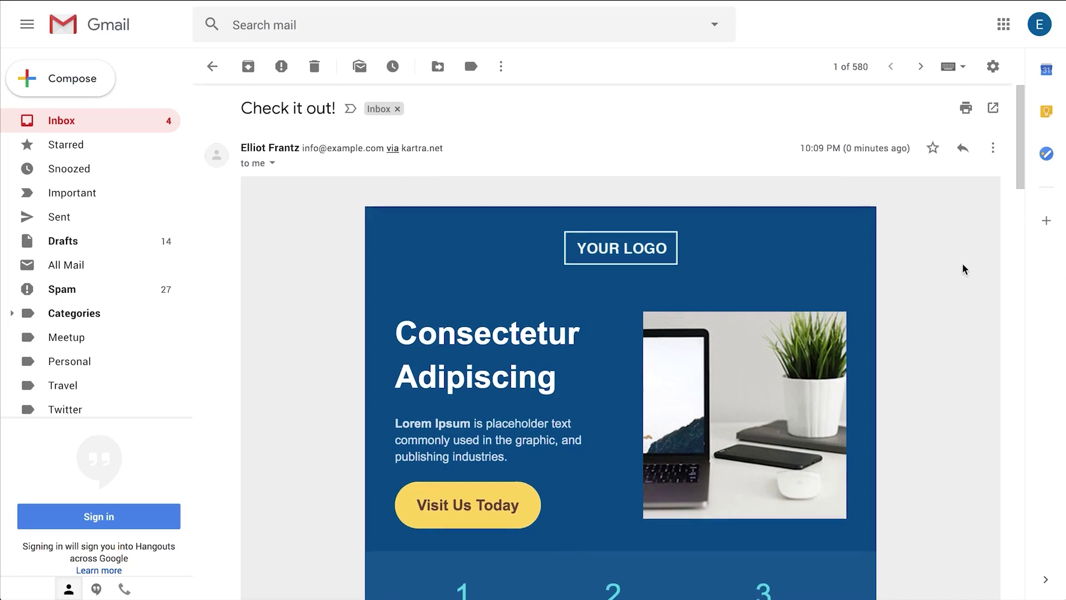
scroll(963, 270, "down", 3)
scroll(963, 269, "down", 2)
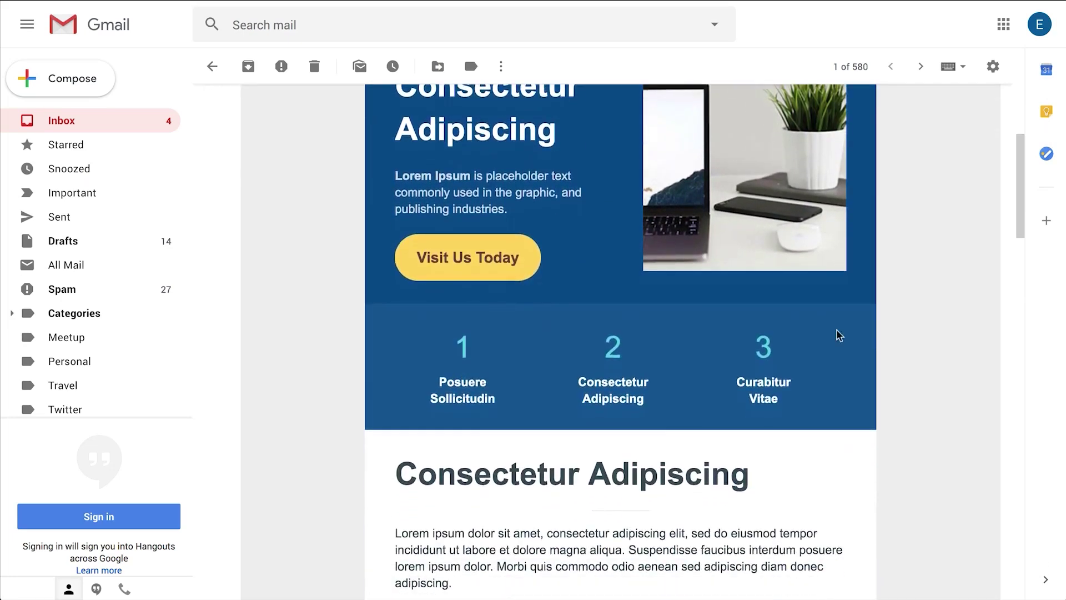